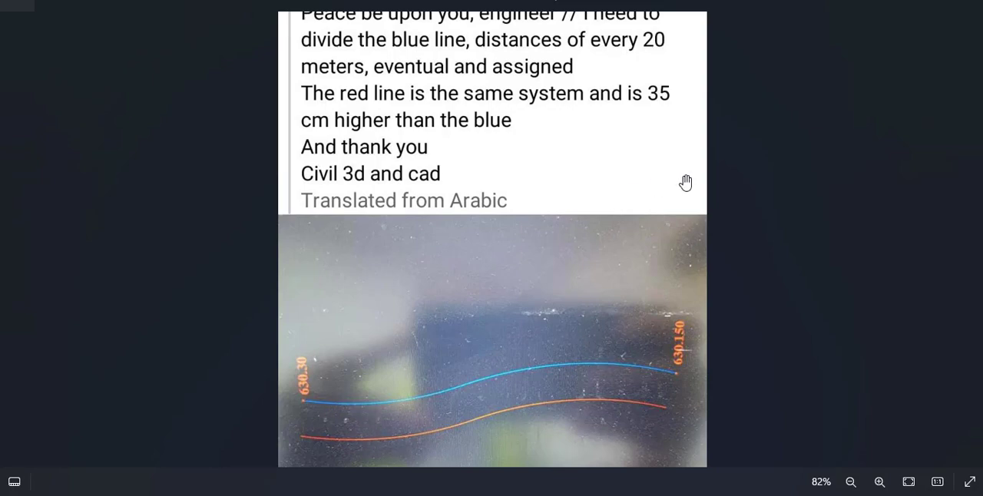
# - Switch to Civil 3D and inspect the curved polyline's properties, including its elevation and length
pyautogui.click(902, 2)
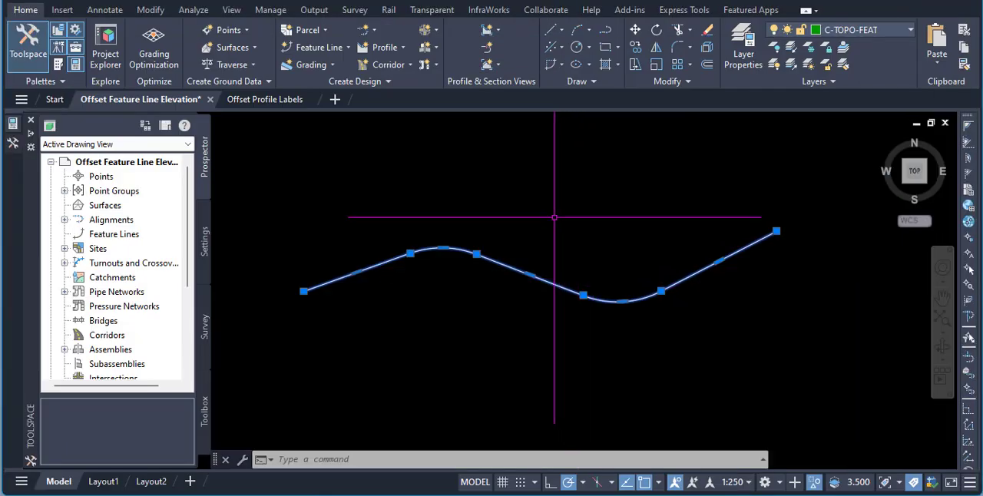
pyautogui.press('Escape')
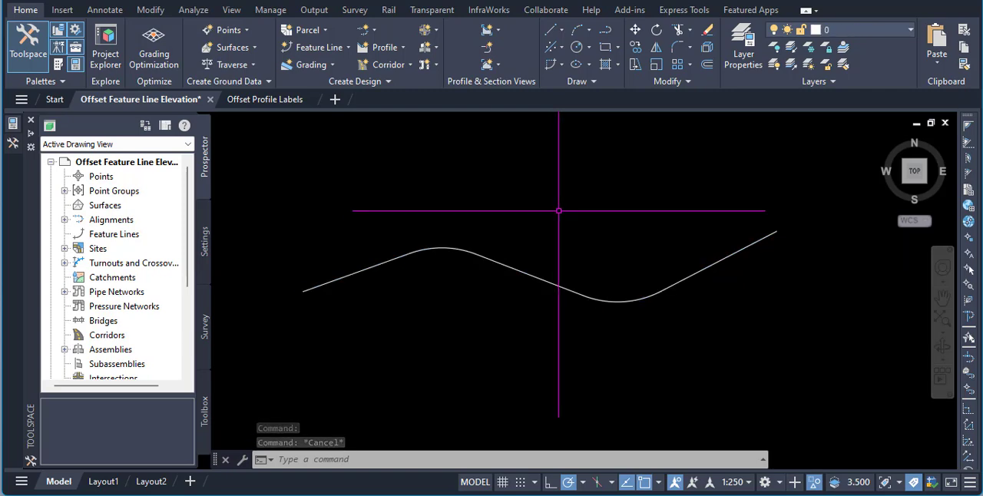
pyautogui.click(481, 253)
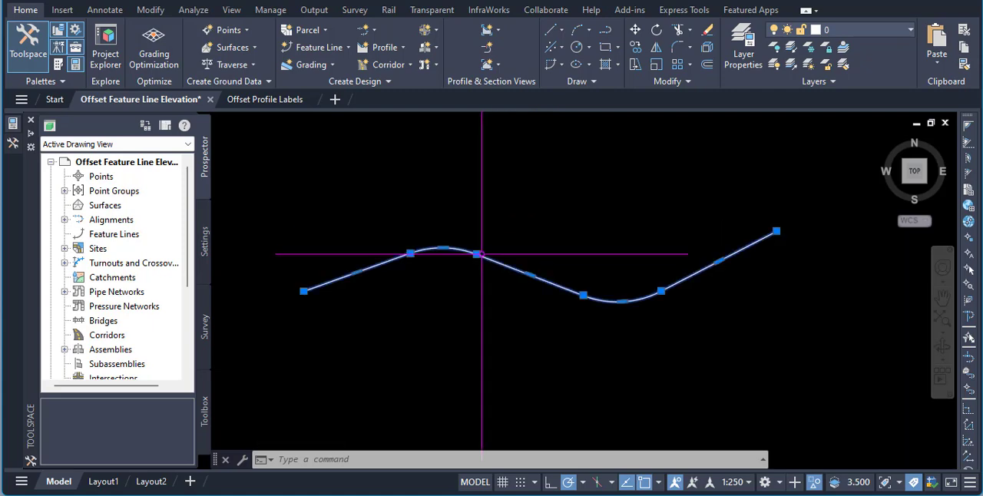
pyautogui.click(11, 126)
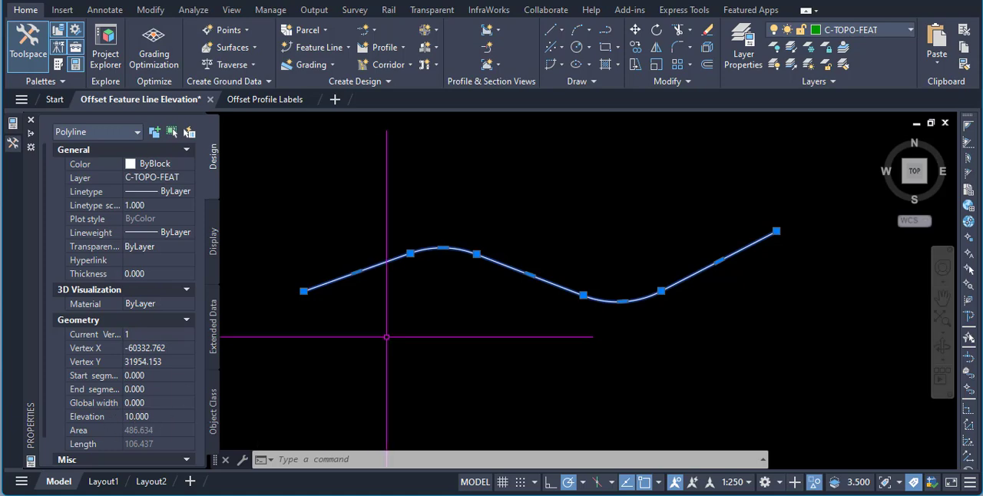
pyautogui.hotkey('ctrl', '1')
pyautogui.press('Escape')
pyautogui.press('Escape')
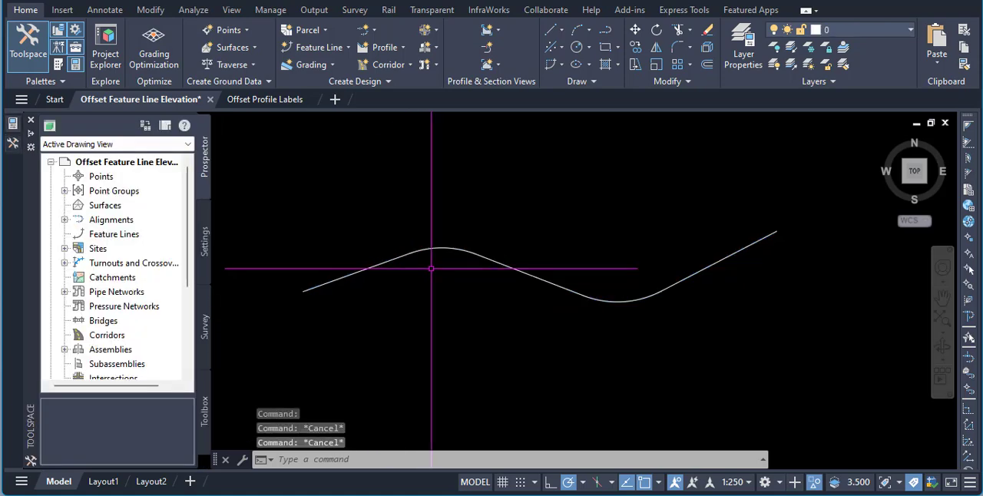
# - Create a feature line from the polyline in Site 1, named Feature <[Next Counter(CP)]>A, erasing the original and assigning elevation 10.000 m
pyautogui.moveTo(442, 246)
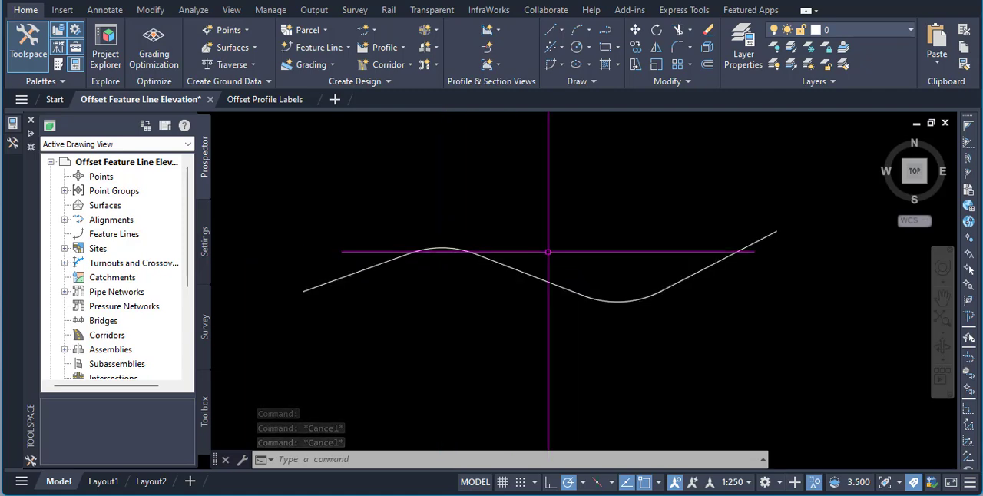
pyautogui.click(338, 47)
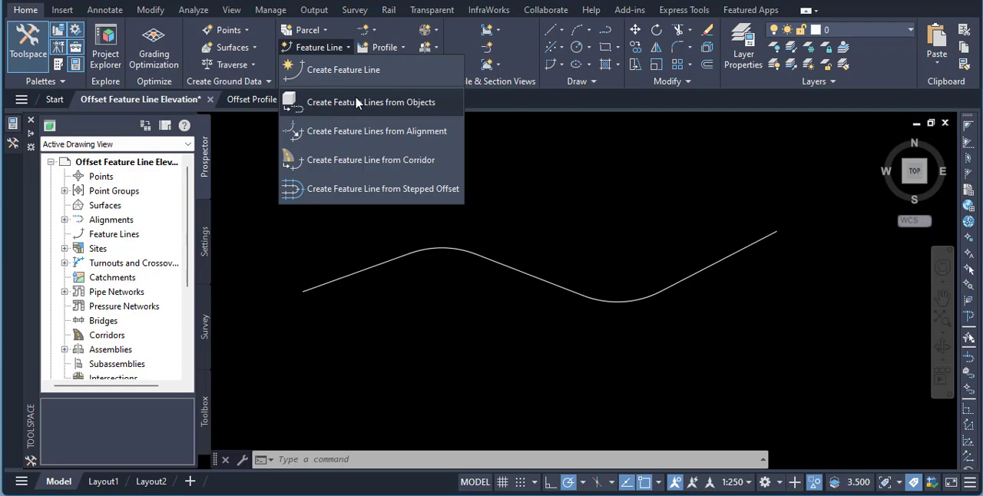
pyautogui.click(357, 102)
pyautogui.click(367, 267)
pyautogui.rightClick(458, 175)
pyautogui.click(483, 189)
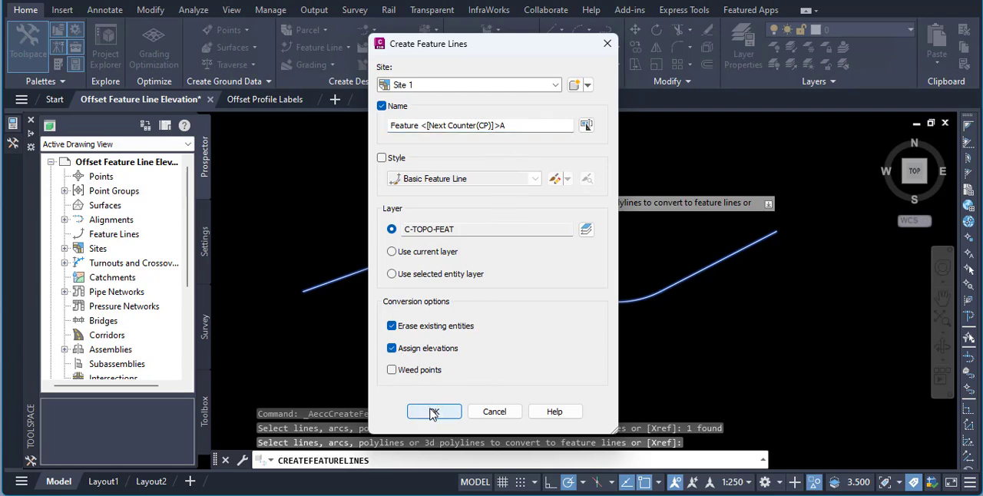
pyautogui.click(433, 412)
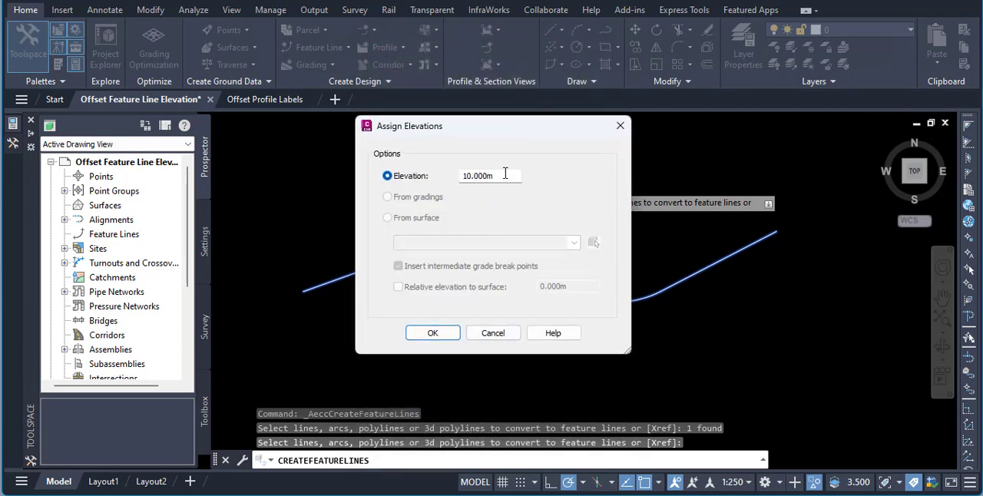
pyautogui.click(433, 334)
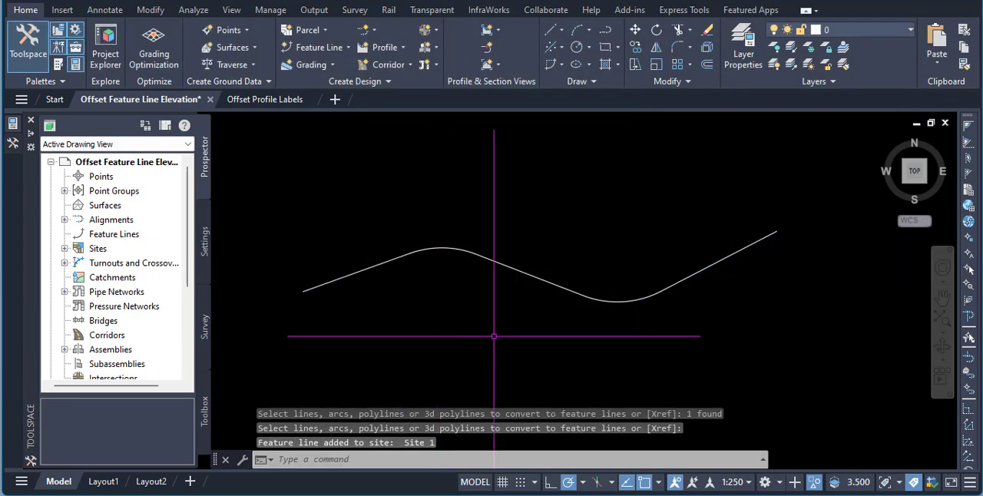
# - Review the feature line's stations, elevations and grades in the Elevation Editor
pyautogui.click(507, 266)
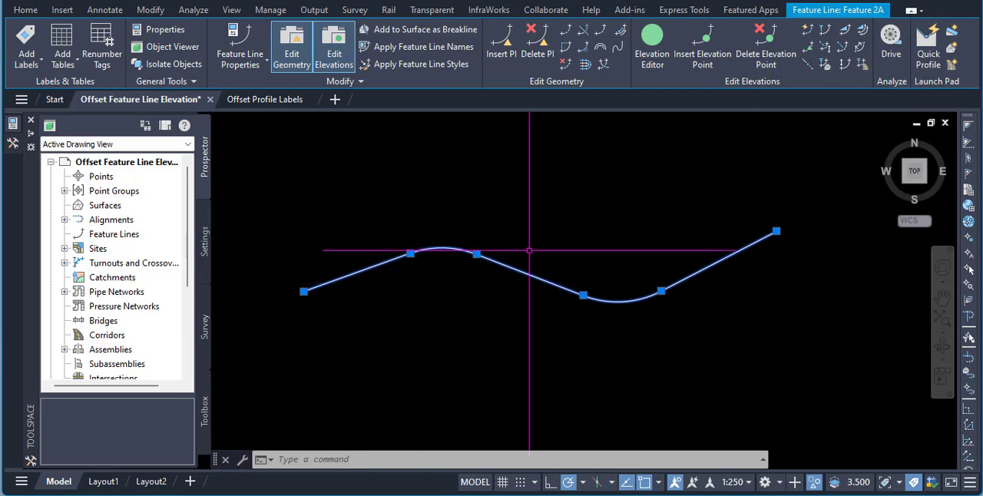
pyautogui.click(652, 42)
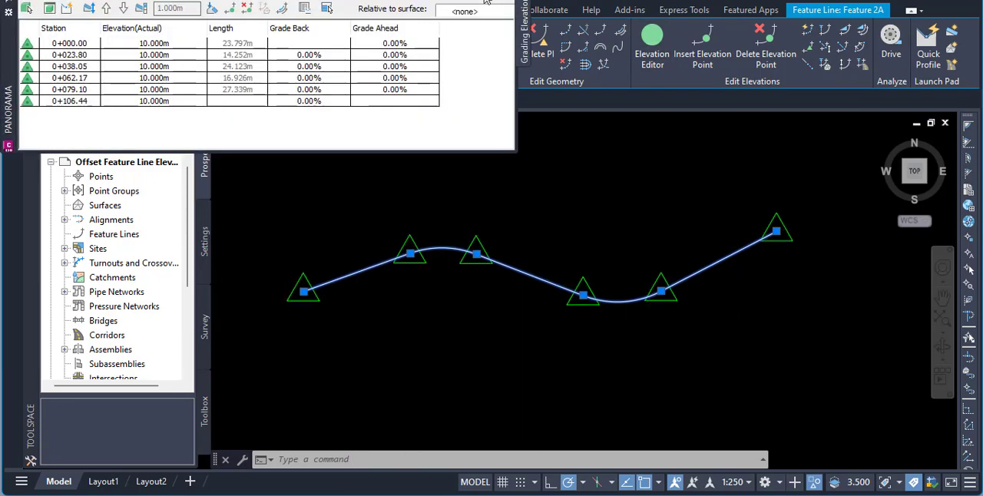
pyautogui.click(485, 1)
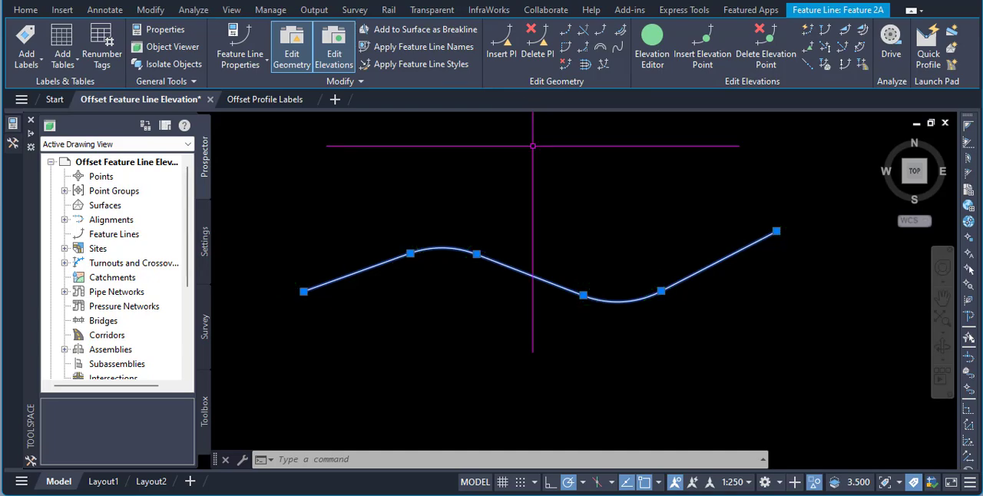
pyautogui.press('Escape')
pyautogui.press('Escape')
# - Insert elevation points along the feature line at a 10 m increment
pyautogui.click(510, 267)
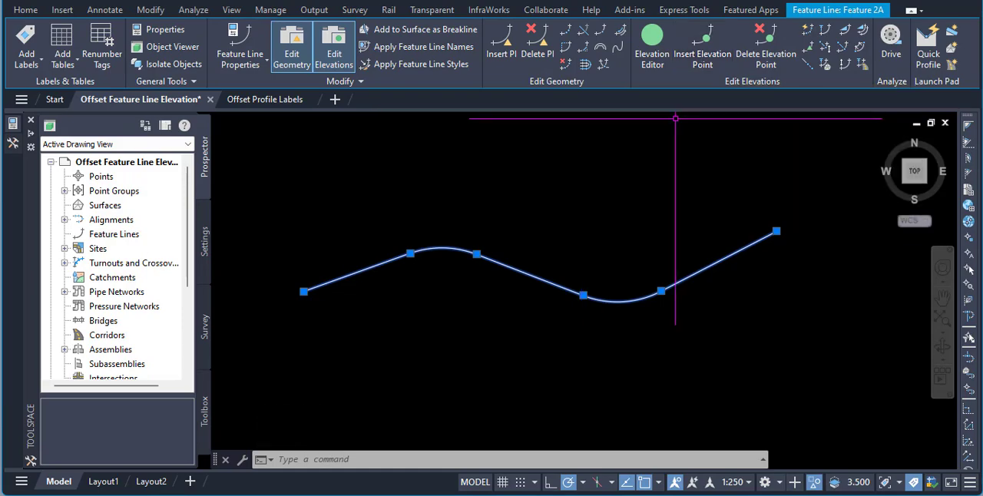
pyautogui.click(702, 59)
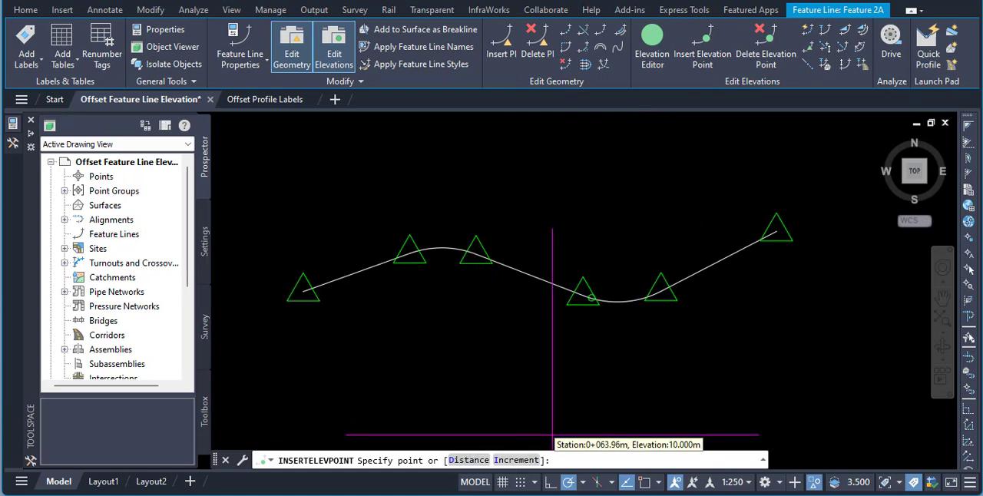
pyautogui.click(516, 462)
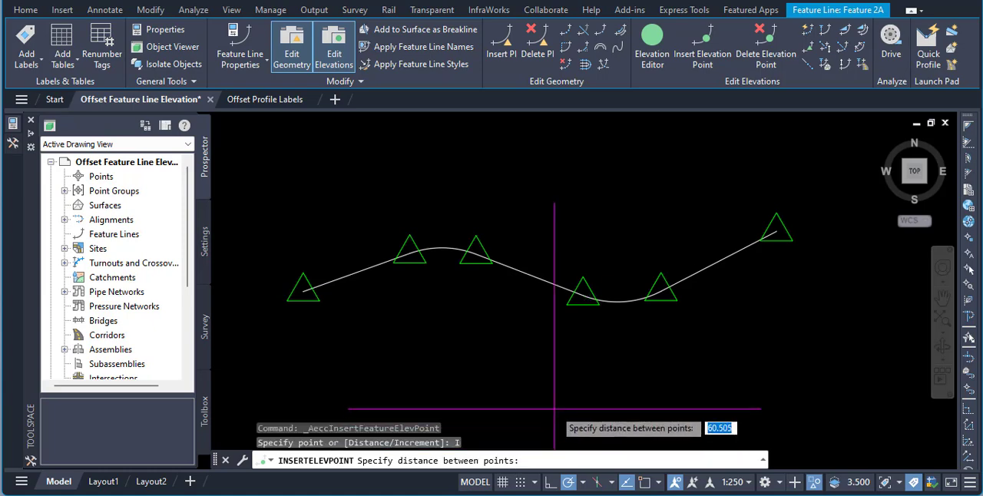
pyautogui.write('10')
pyautogui.press('Return')
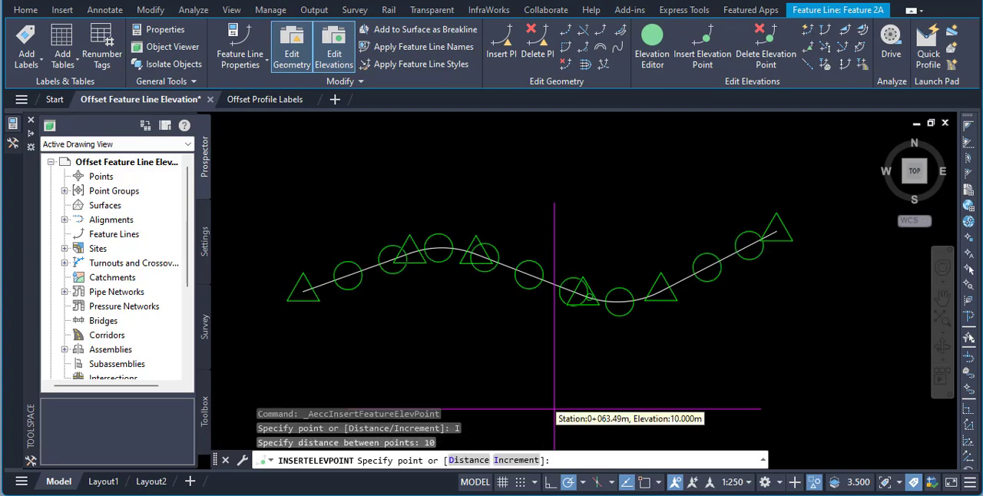
pyautogui.rightClick(550, 401)
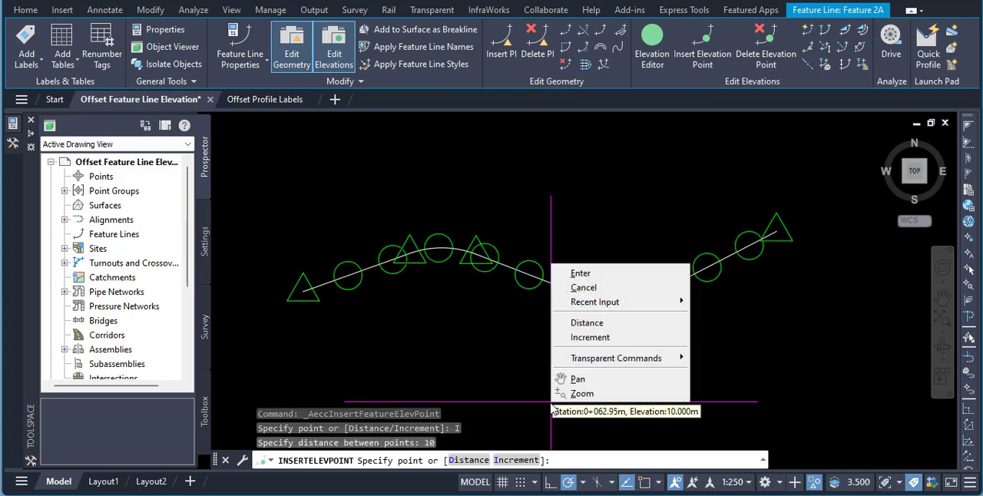
pyautogui.click(577, 275)
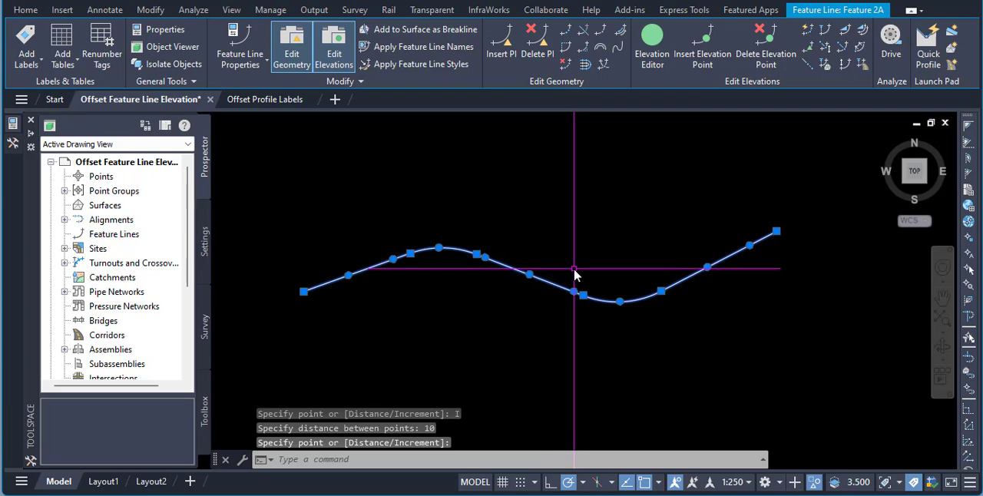
pyautogui.press('Escape')
pyautogui.press('Escape')
# - End the object isolation to show the hidden sample lines and station labels
pyautogui.click(560, 285)
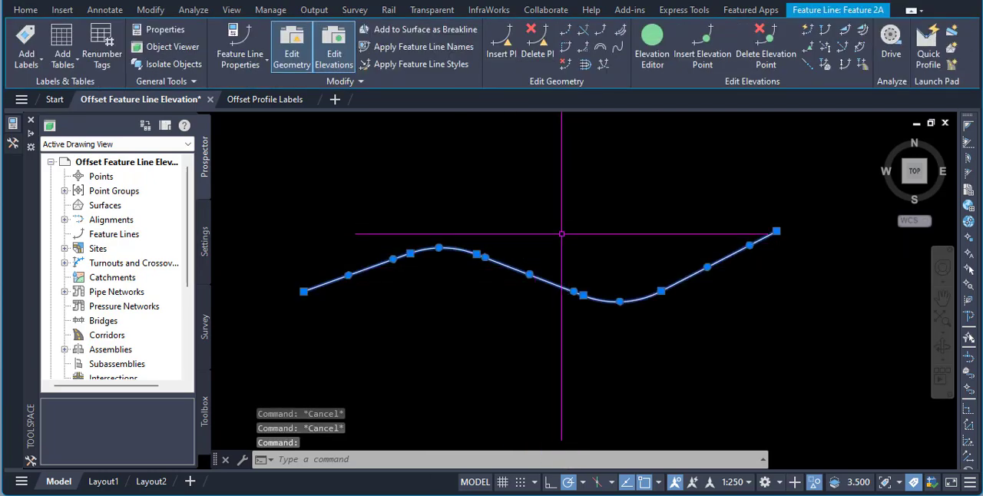
pyautogui.rightClick(547, 178)
pyautogui.moveTo(606, 114)
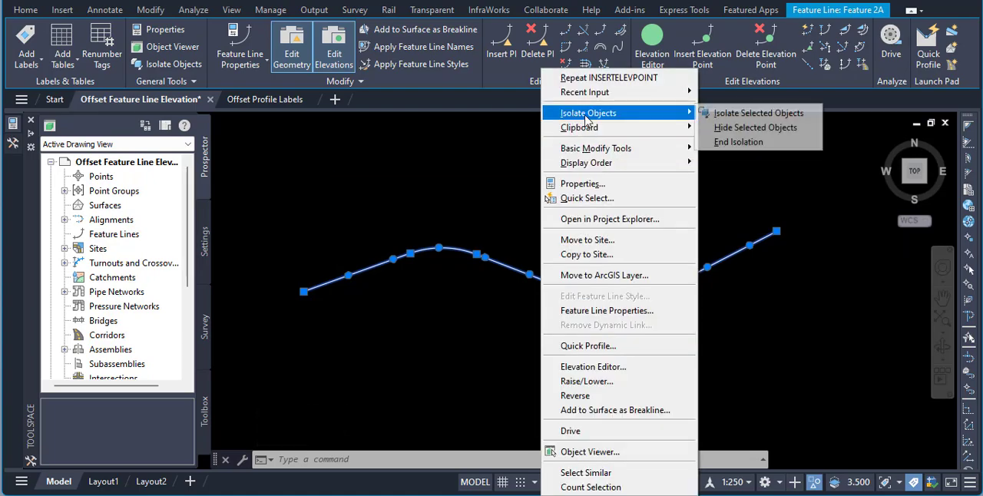
pyautogui.click(718, 143)
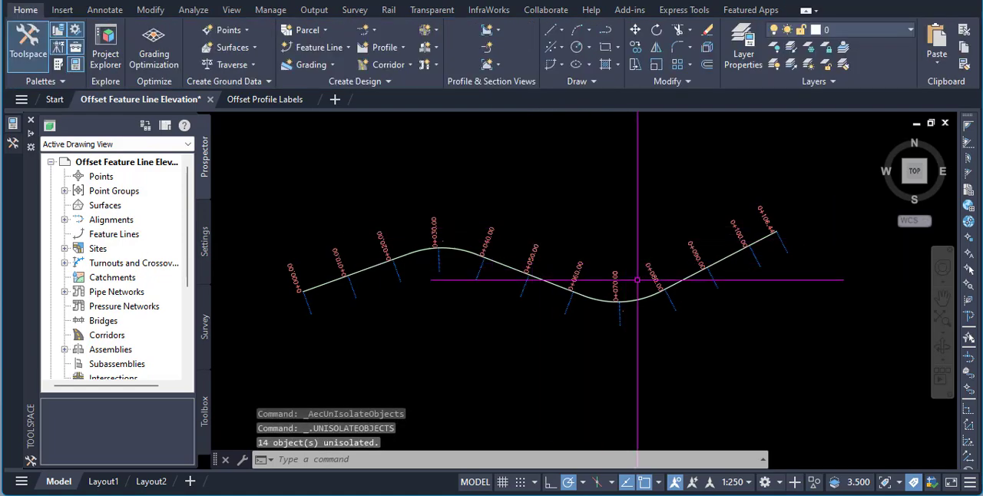
# - Compare the feature line's elevation points with the sample lines and station labels, especially around station 0+080.00
pyautogui.scroll(3, 637, 300)
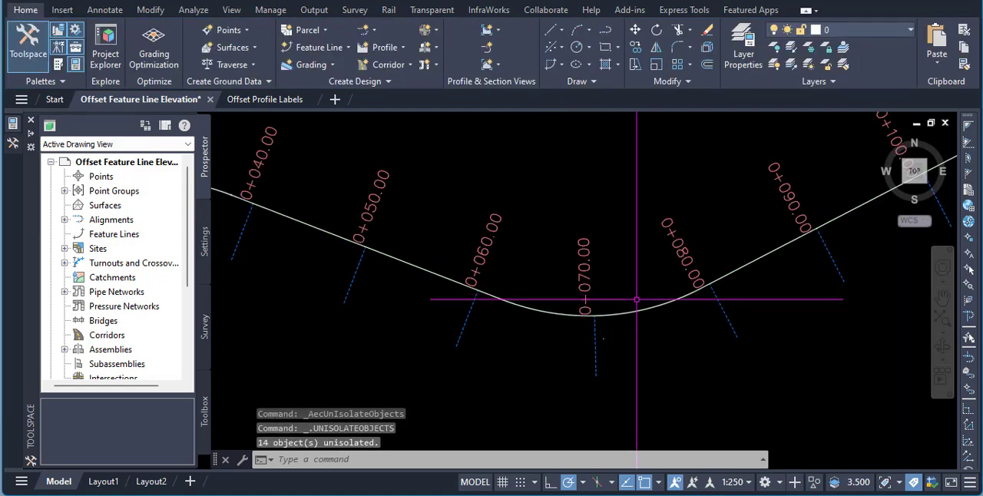
pyautogui.click(722, 307)
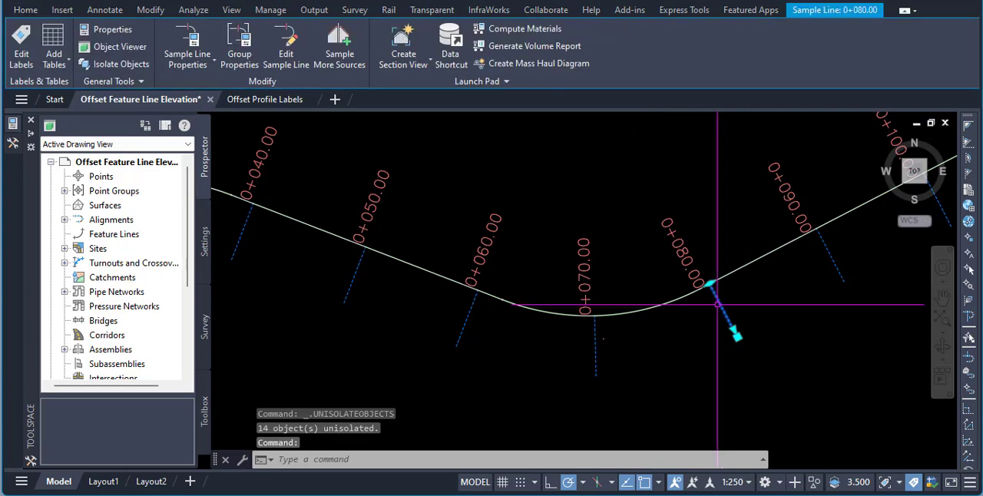
pyautogui.press('Escape')
pyautogui.click(688, 297)
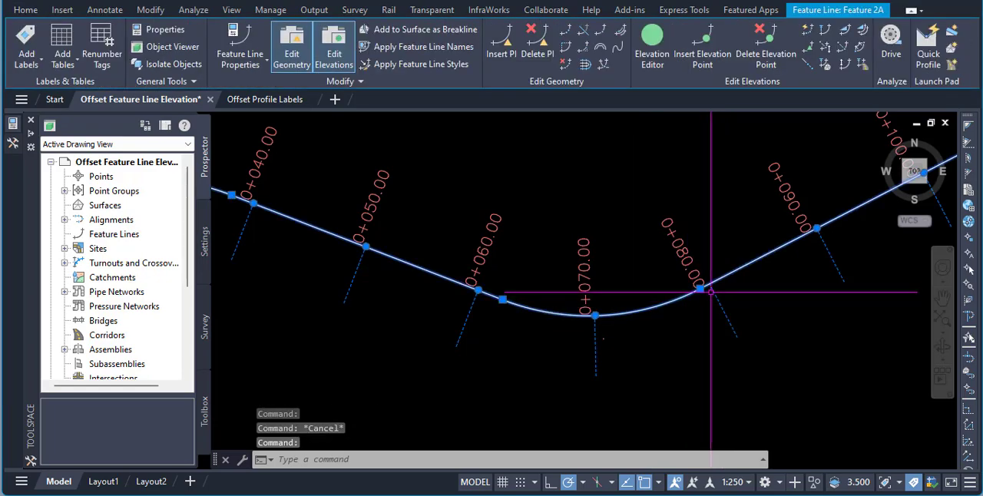
pyautogui.scroll(2, 709, 296)
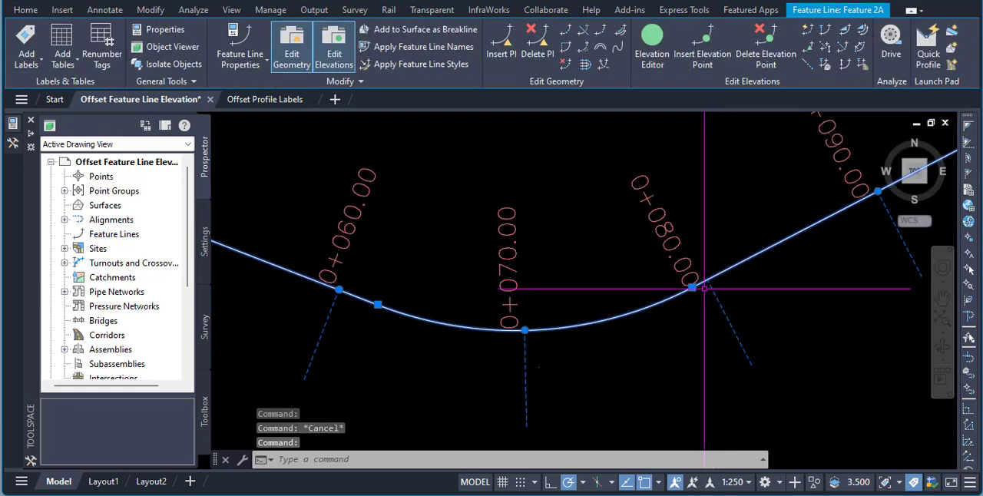
pyautogui.scroll(-1, 461, 358)
pyautogui.scroll(2, 586, 357)
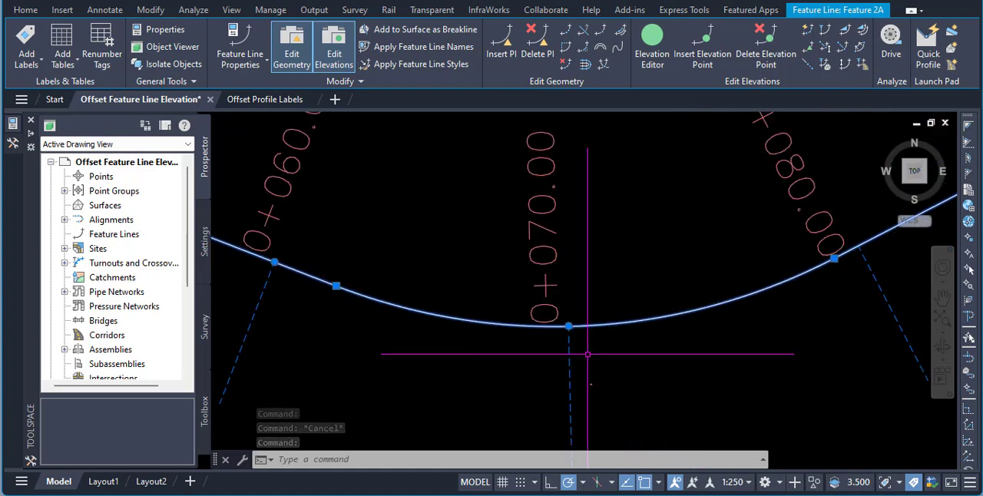
pyautogui.scroll(-1, 604, 353)
pyautogui.scroll(-3, 460, 347)
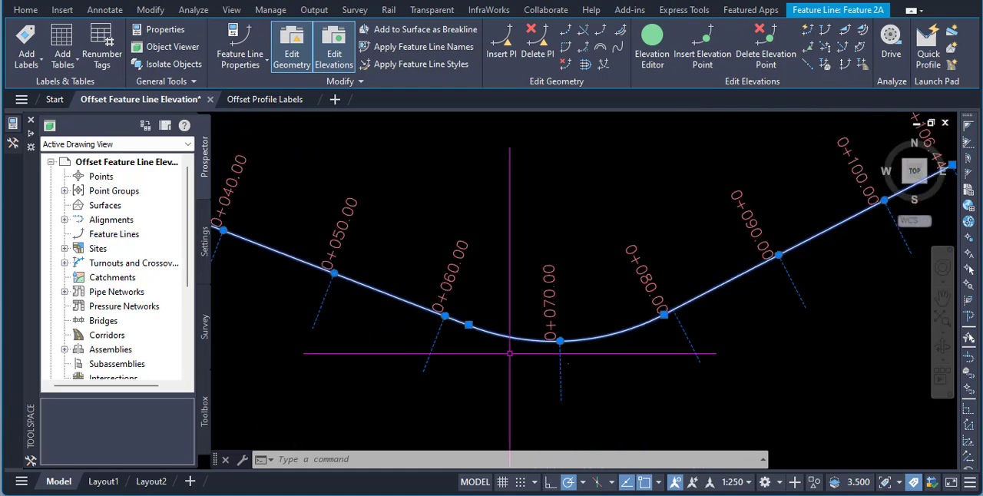
pyautogui.scroll(3, 614, 330)
pyautogui.scroll(3, 614, 330)
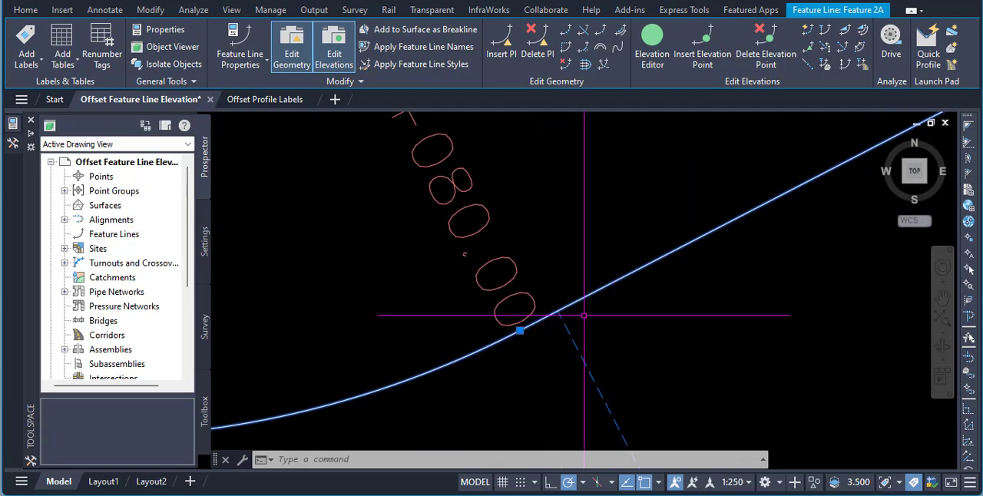
pyautogui.press('Escape')
pyautogui.press('Escape')
pyautogui.scroll(-4, 609, 291)
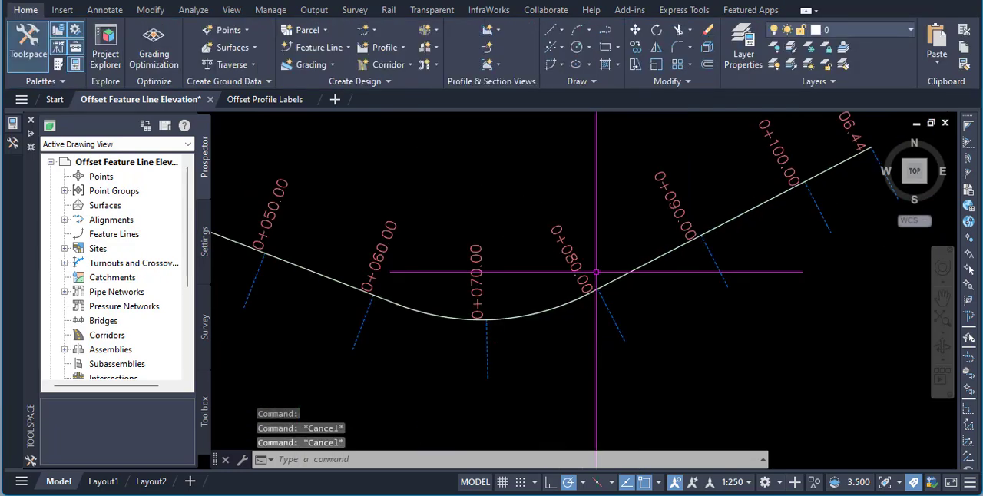
pyautogui.moveTo(640, 291)
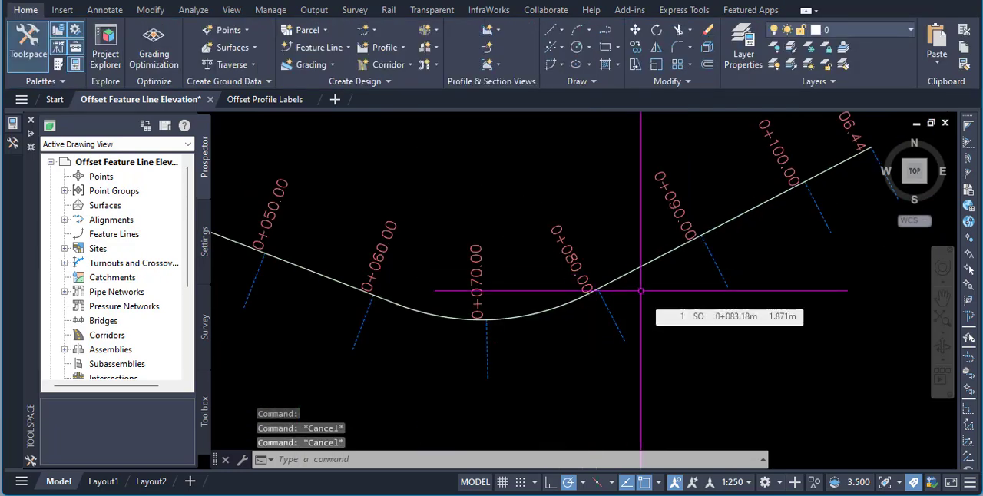
# - Undo the unisolation, the inserted elevation points and the feature line creation, back to the original polyline
pyautogui.hotkey('ctrl', 'z')
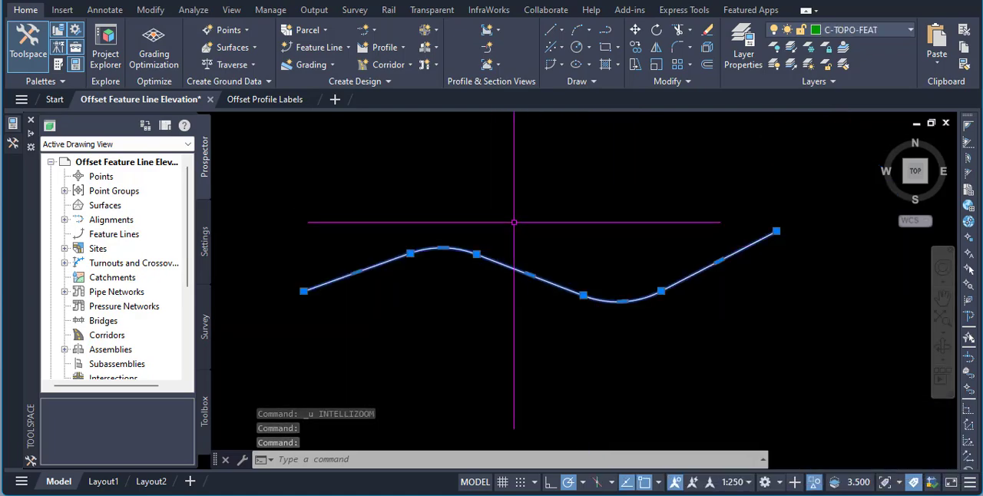
pyautogui.press('Escape')
# - Create a feature line from the polyline in Site 1, named Feature <[Next Counter(CP)]>, erasing the original and assigning elevations
pyautogui.click(499, 263)
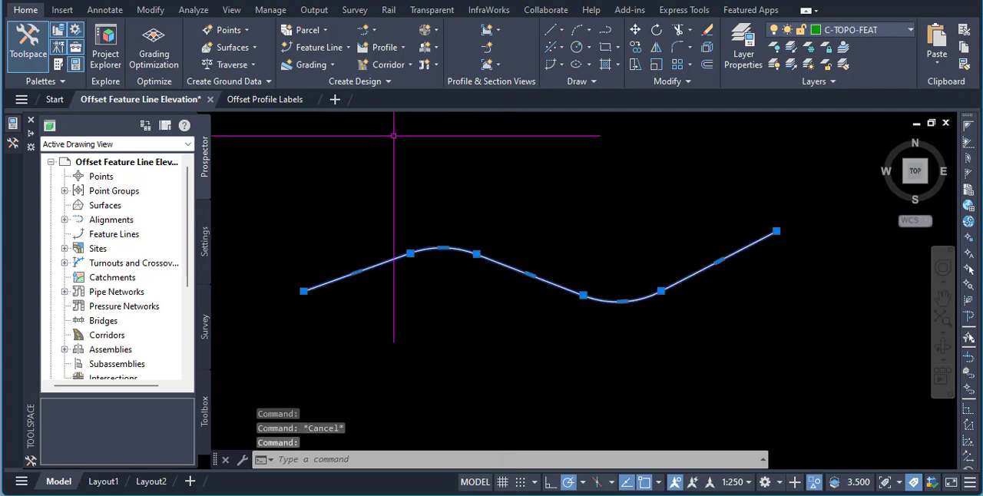
pyautogui.click(321, 48)
pyautogui.click(347, 102)
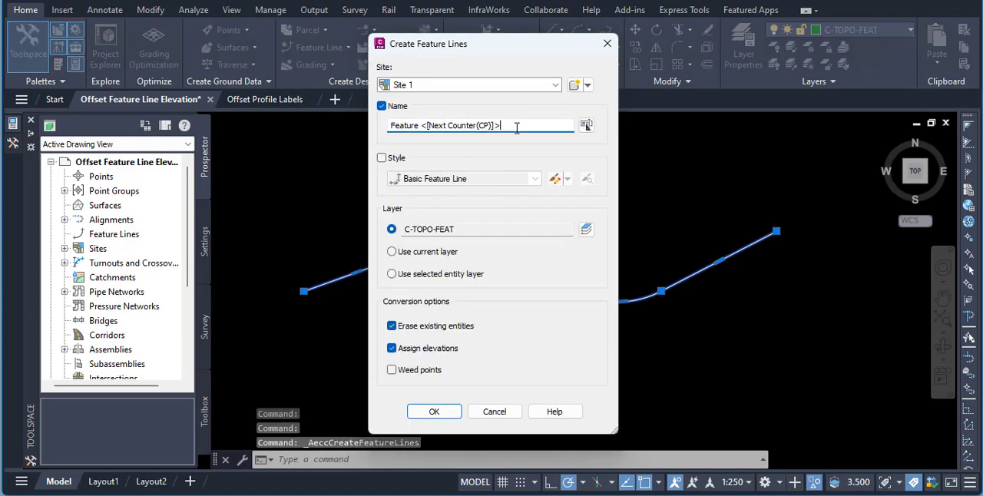
pyautogui.click(434, 412)
pyautogui.press('Return')
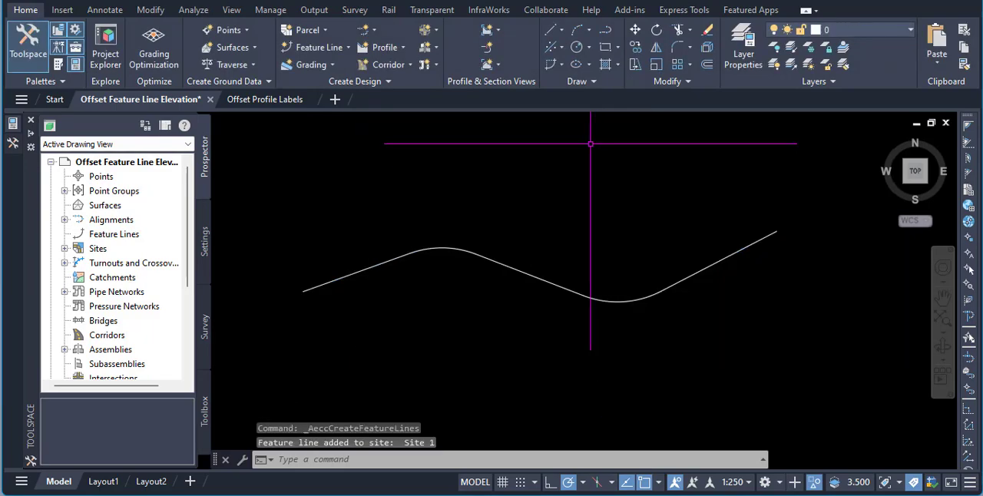
# - Insert PIs along the new feature line at 10 m increments
pyautogui.click(537, 278)
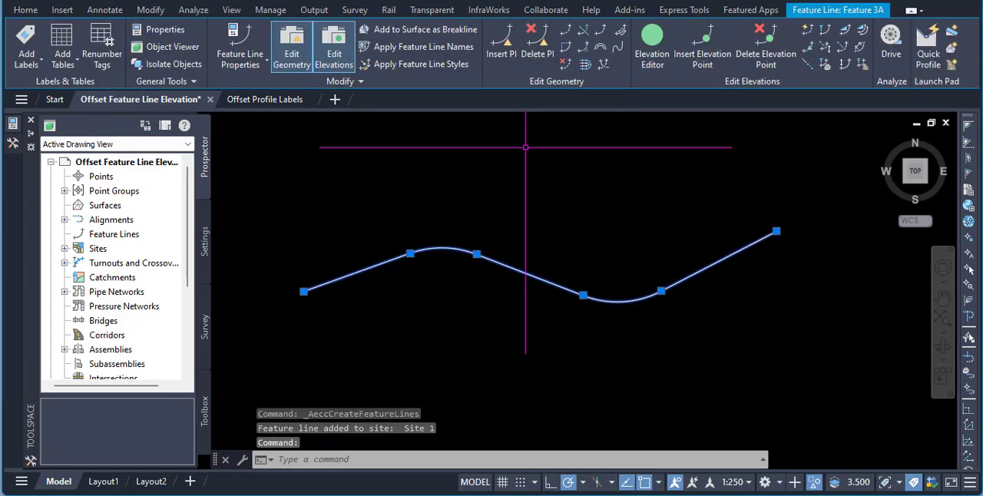
pyautogui.click(502, 52)
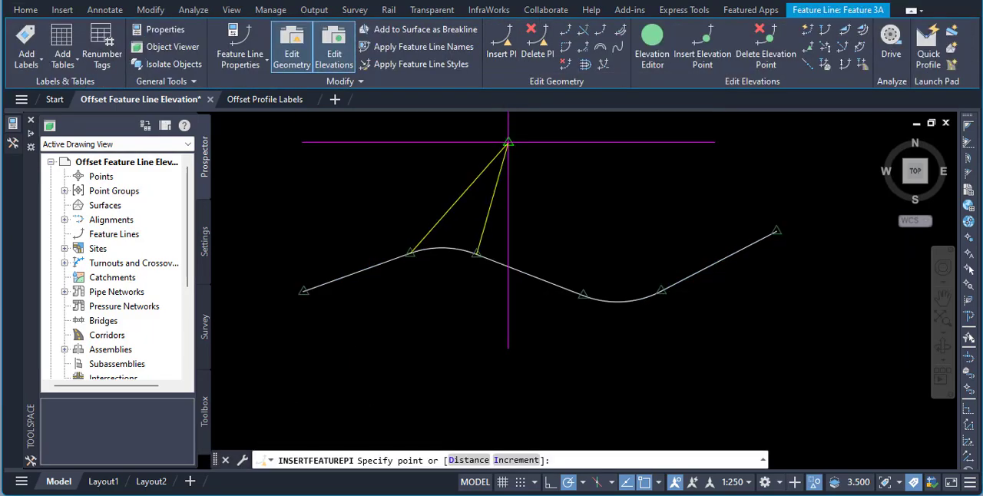
pyautogui.click(516, 460)
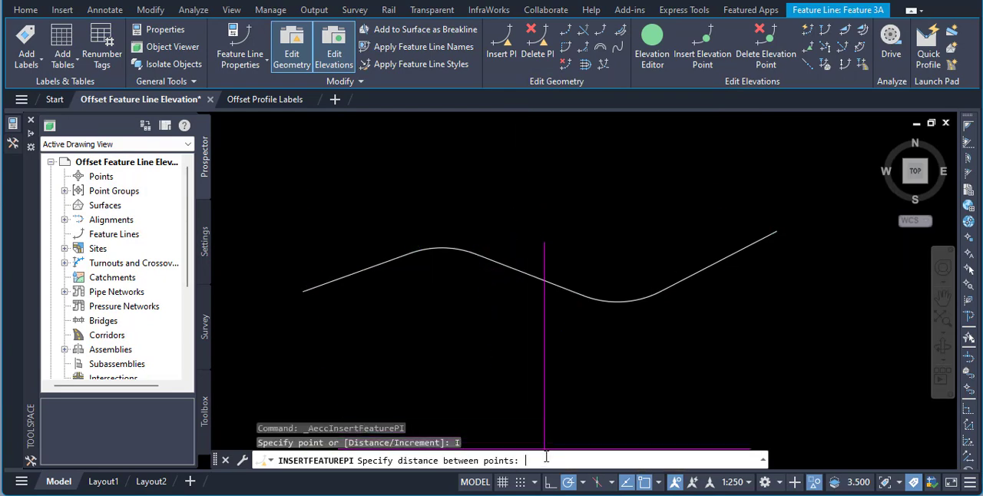
pyautogui.write('10')
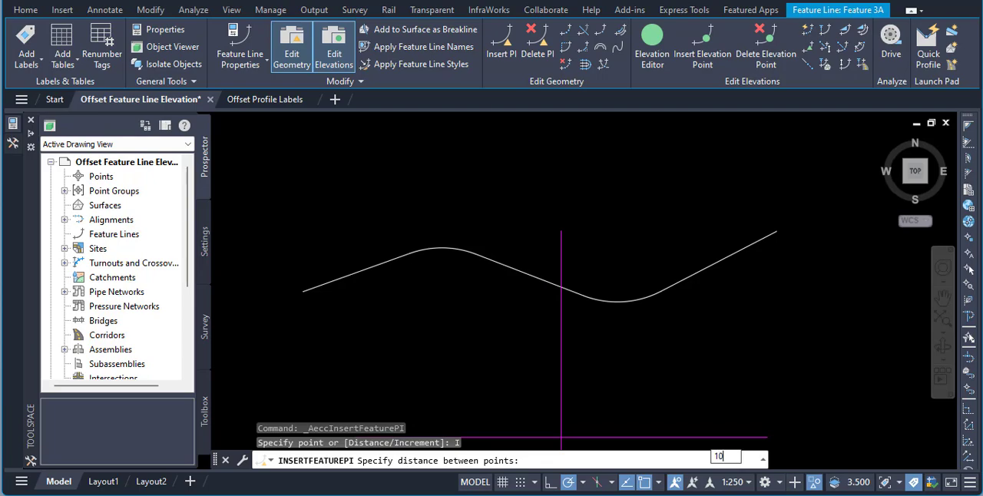
pyautogui.press('Return')
pyautogui.press('Return')
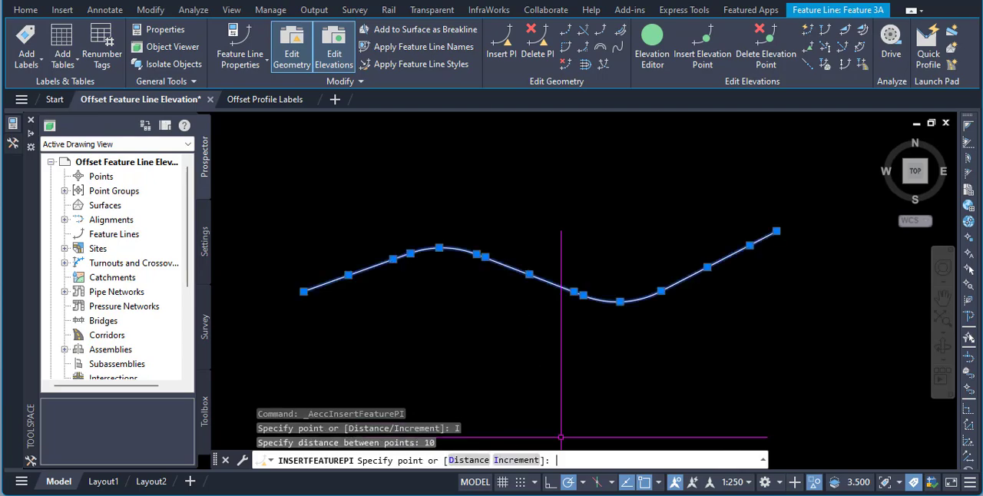
pyautogui.press('Escape')
pyautogui.press('Escape')
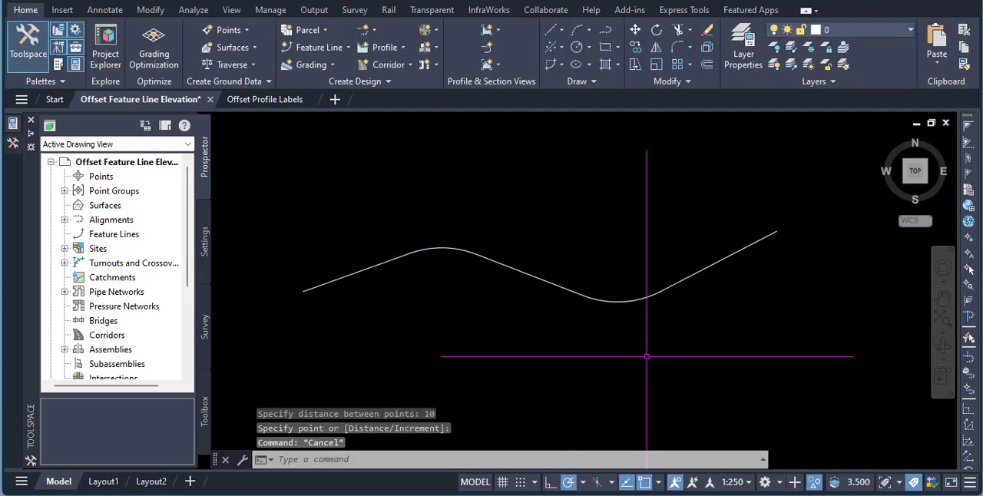
# - End the object isolation to bring back the sample lines and station labels around the divided feature line
pyautogui.scroll(5, 650, 300)
pyautogui.click(652, 287)
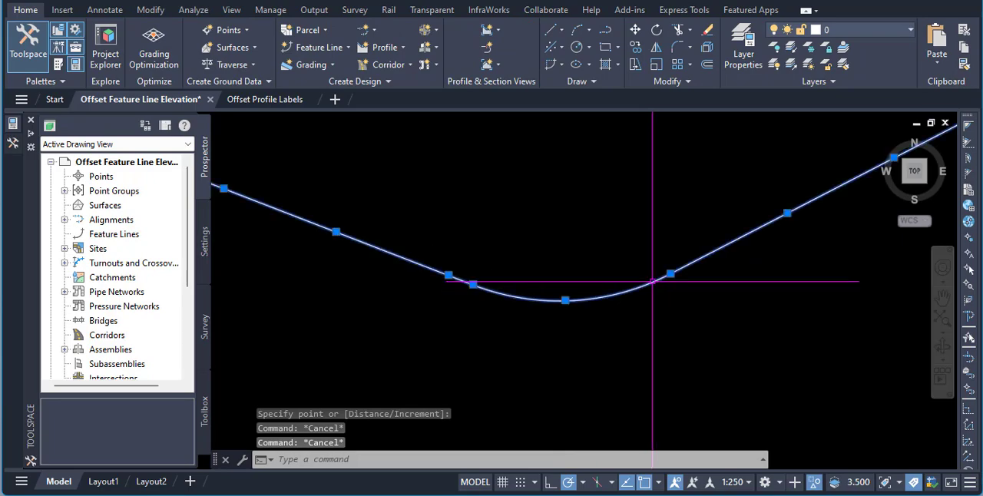
pyautogui.scroll(-3, 623, 324)
pyautogui.rightClick(571, 229)
pyautogui.moveTo(623, 113)
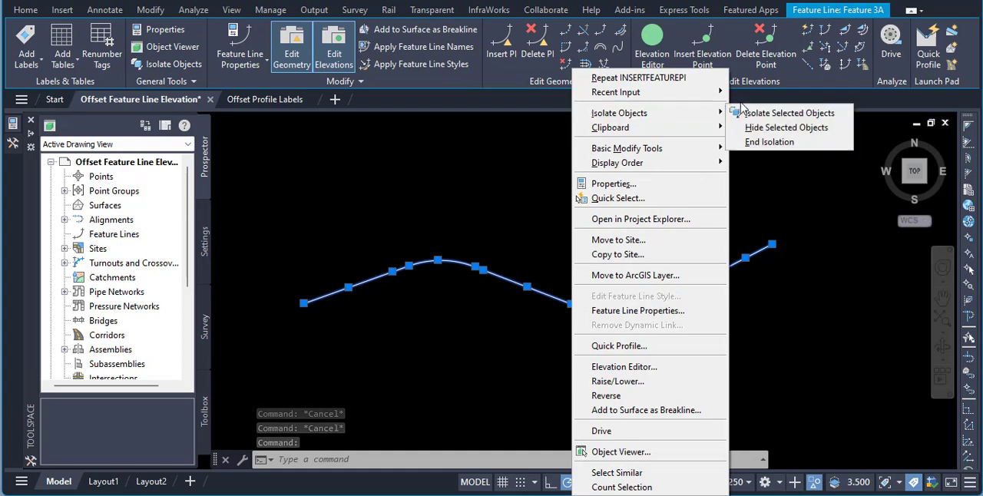
pyautogui.click(767, 142)
pyautogui.scroll(5, 658, 208)
pyautogui.press('Escape')
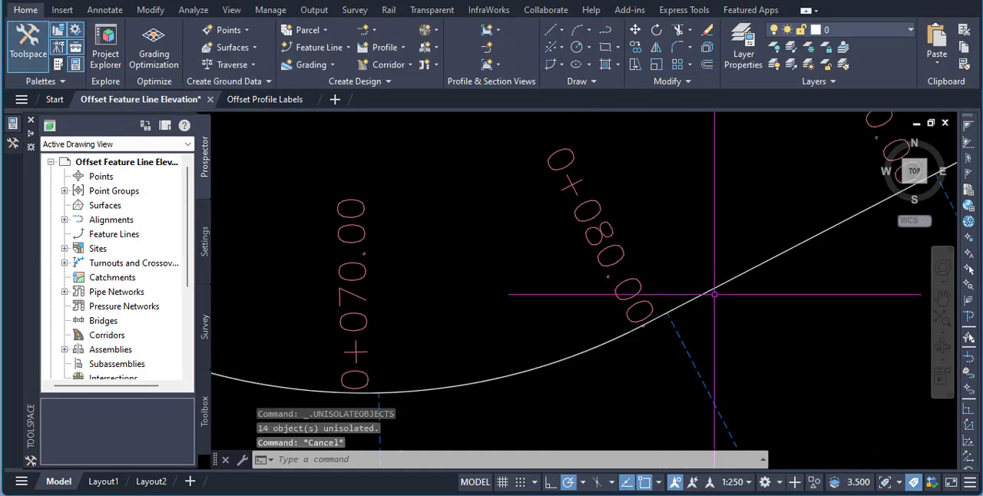
# - Insert an elevation point on the feature line at station 80, accepting the elevation of 10.000 m
pyautogui.click(710, 295)
pyautogui.scroll(-2, 653, 254)
pyautogui.scroll(-4, 653, 254)
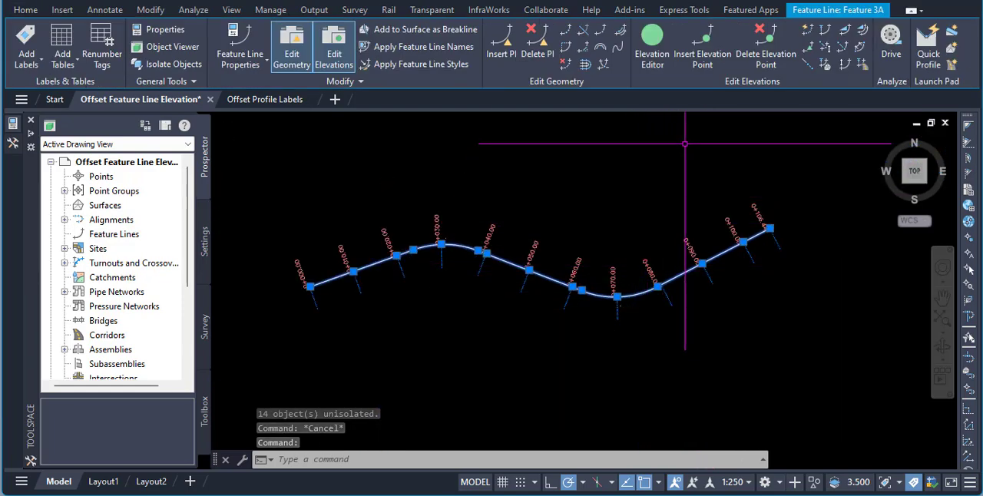
pyautogui.click(701, 61)
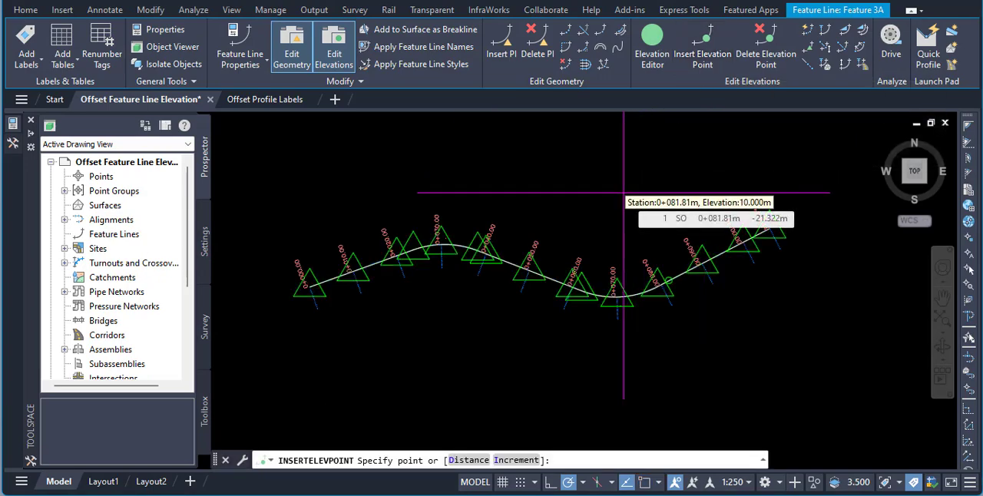
pyautogui.scroll(4, 645, 281)
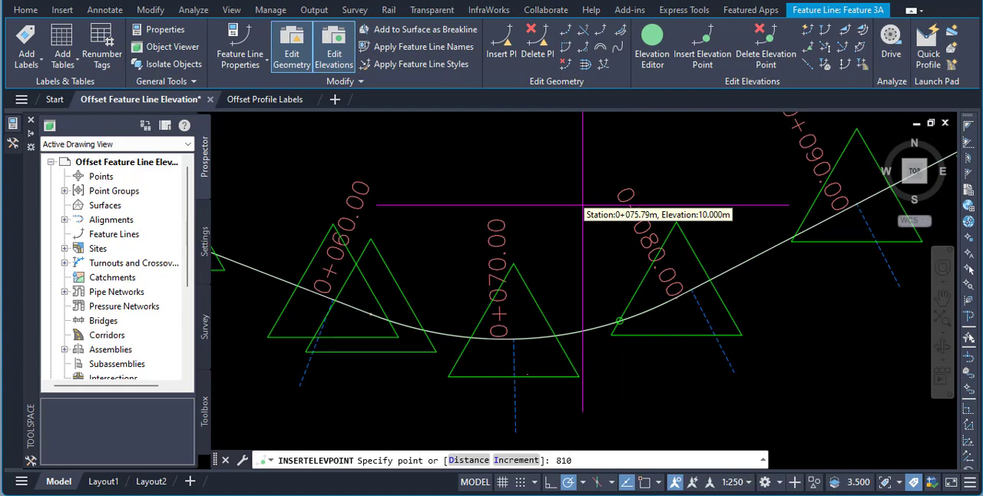
pyautogui.write('80')
pyautogui.press('Return')
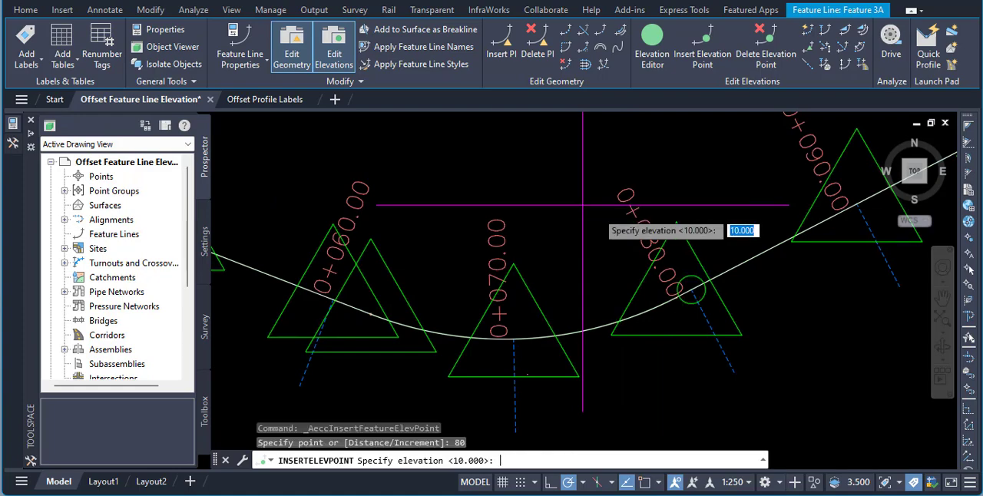
pyautogui.press('Return')
pyautogui.press('Escape')
pyautogui.press('Escape')
pyautogui.scroll(-3, 597, 213)
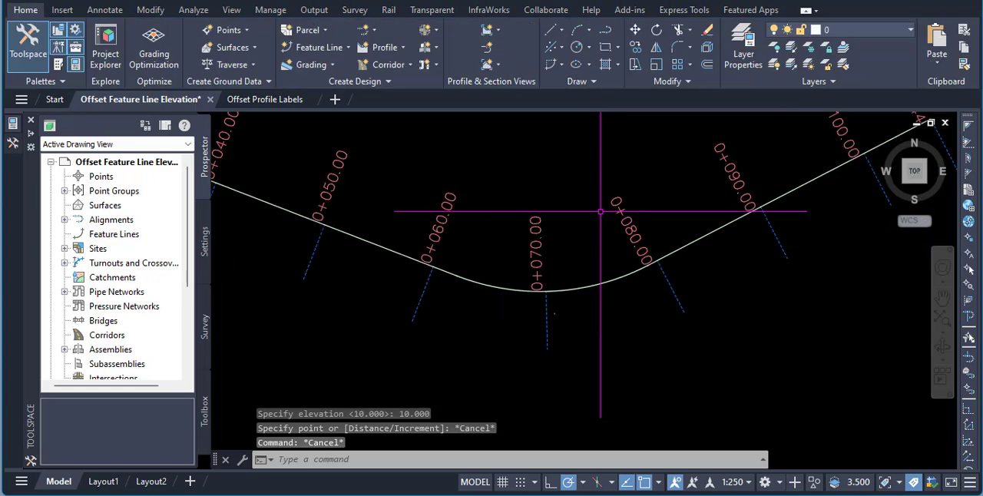
# - Review the feature line's stations in the Elevation Editor, checking the points at 0+060.00, 0+070.00 and 0+080.00 against the labels
pyautogui.click(634, 240)
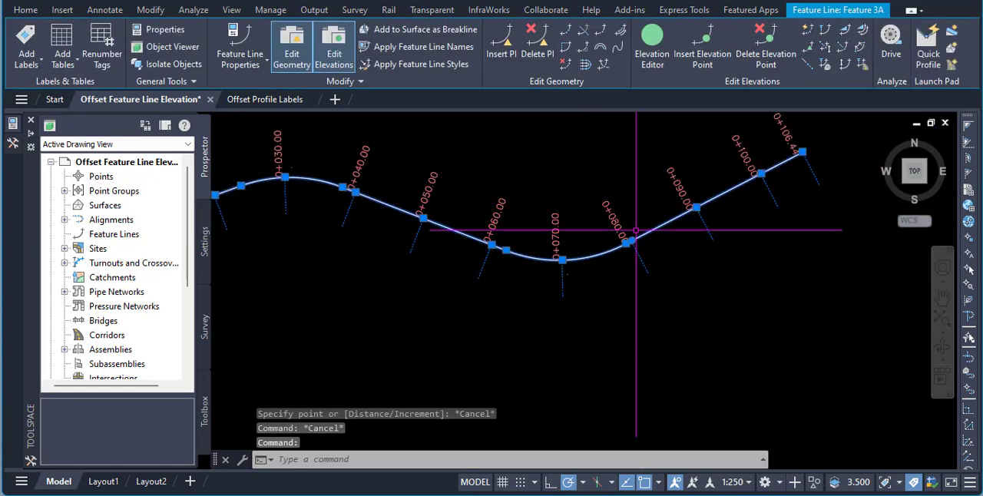
pyautogui.scroll(3, 629, 243)
pyautogui.scroll(-5, 641, 188)
pyautogui.moveTo(601, 231); pyautogui.dragTo(601, 268, button='middle')
pyautogui.click(652, 45)
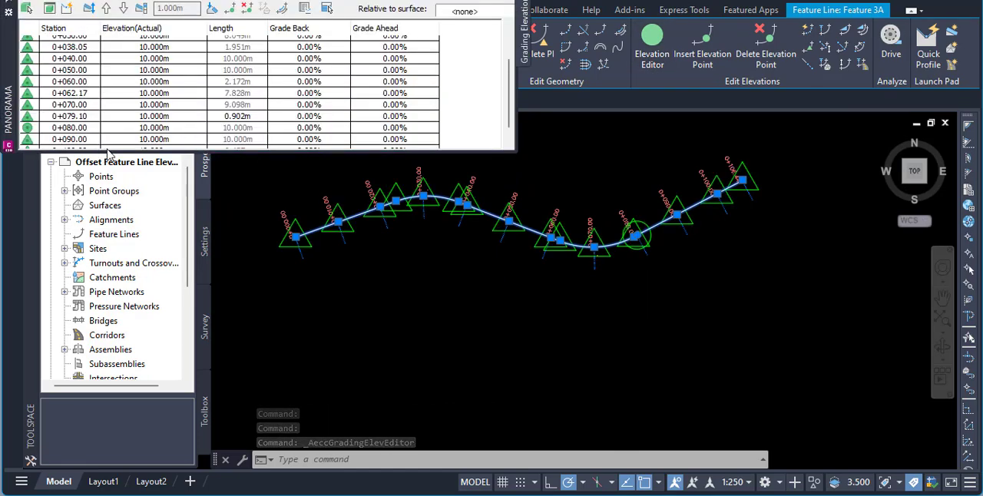
pyautogui.moveTo(292, 150); pyautogui.dragTo(180, 313)
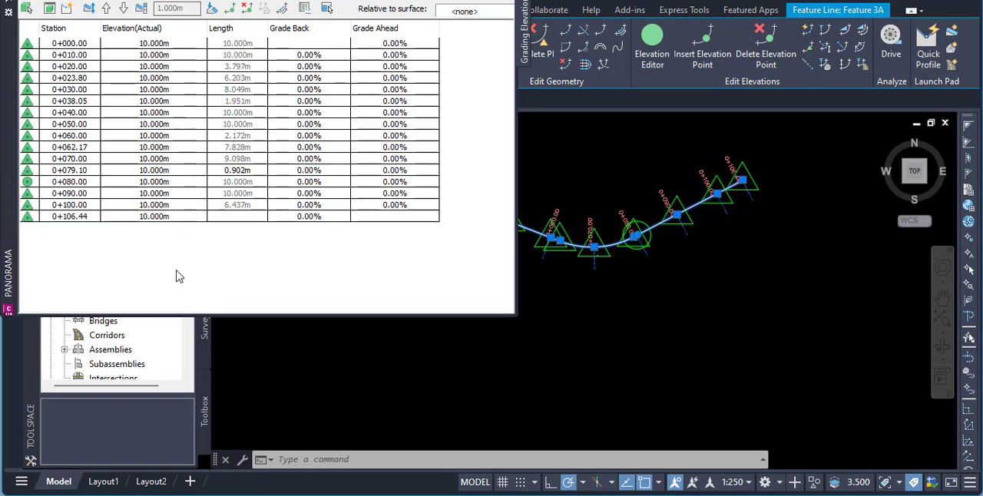
pyautogui.click(76, 138)
pyautogui.click(82, 161)
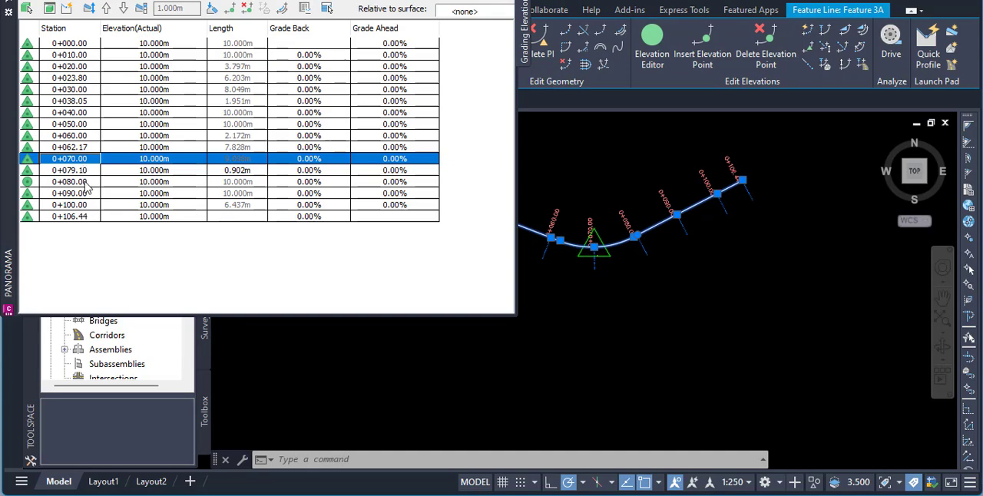
pyautogui.click(84, 182)
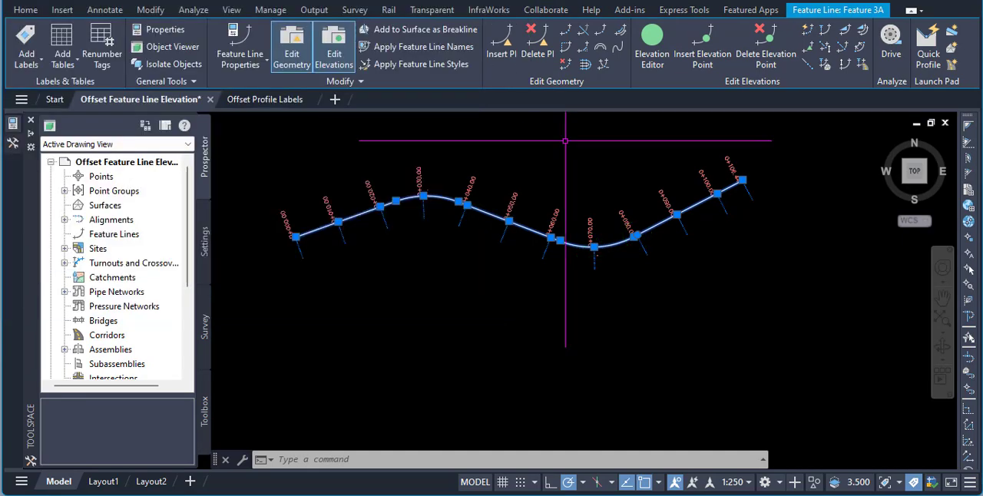
pyautogui.press('Escape')
pyautogui.press('Escape')
# - Start a Stepped Offset of the feature line at a distance of 5 m towards the side below it
pyautogui.scroll(2, 506, 234)
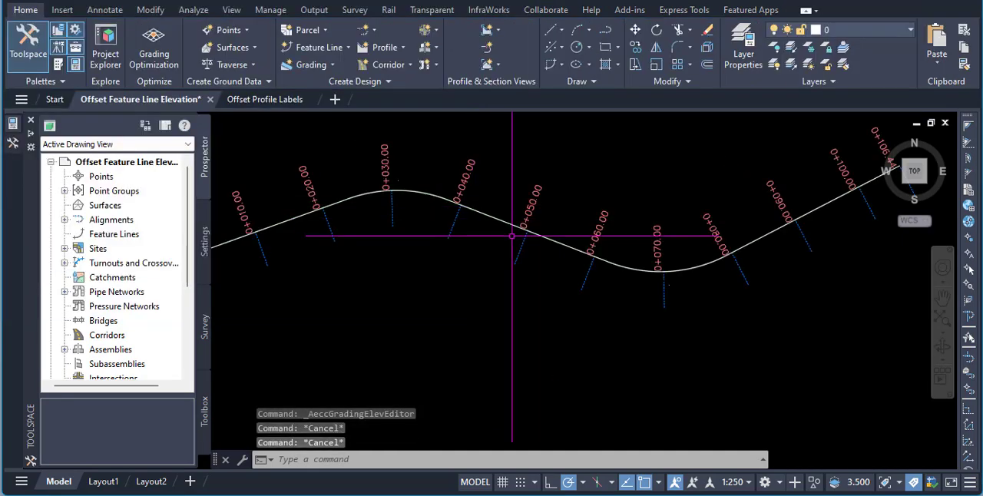
pyautogui.scroll(-2, 500, 227)
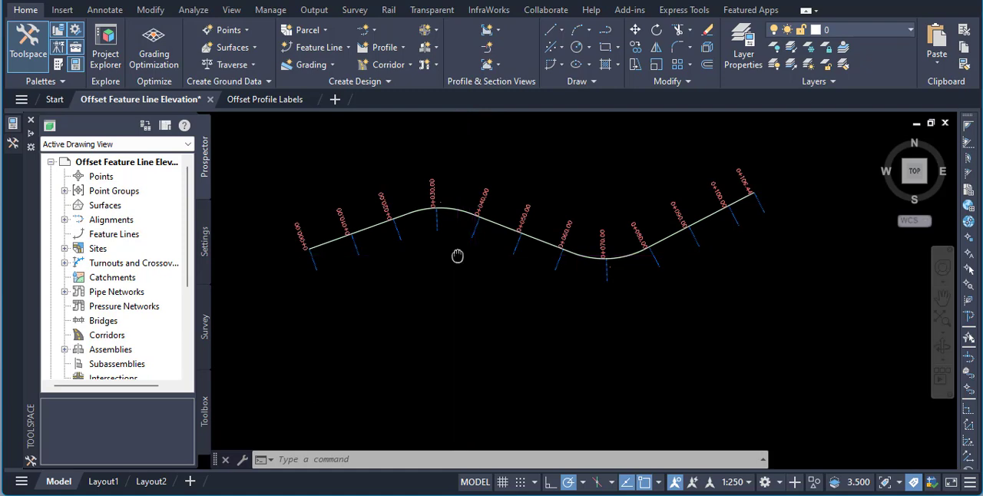
pyautogui.moveTo(457, 256); pyautogui.dragTo(466, 269, button='middle')
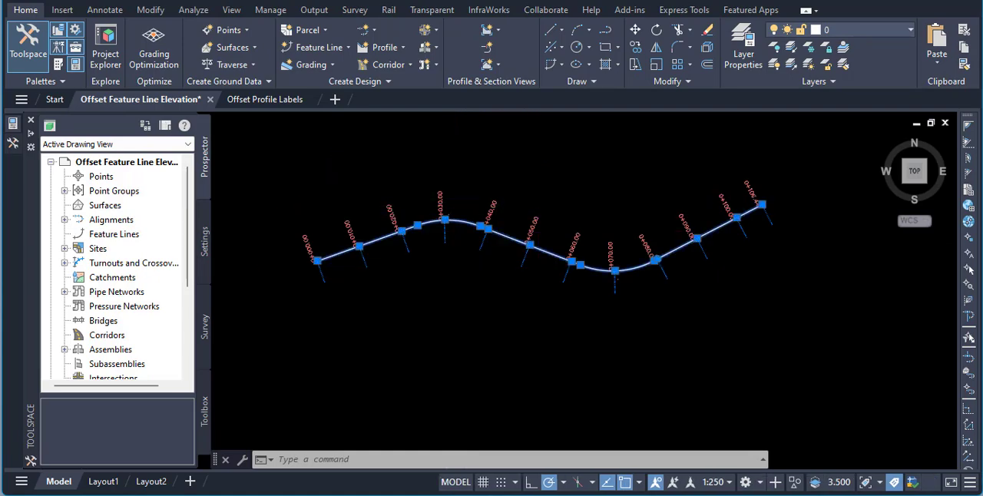
pyautogui.click(507, 235)
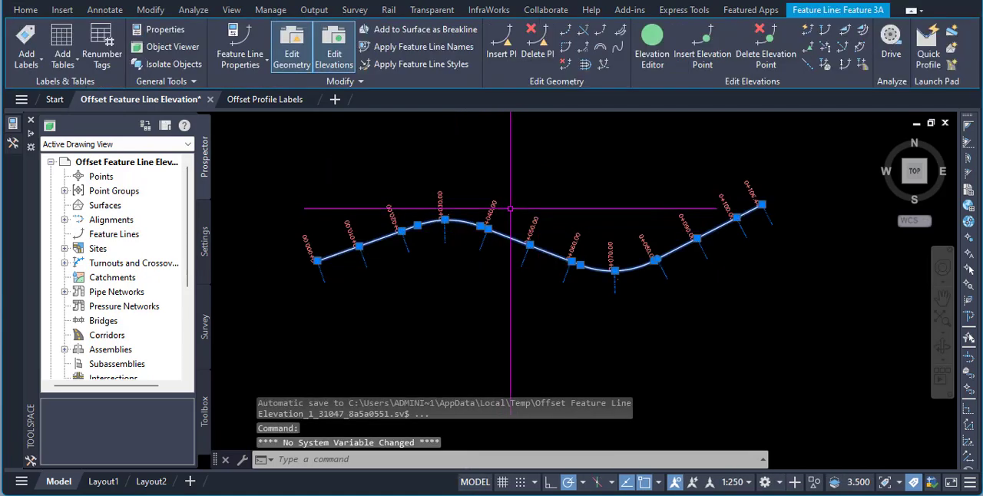
pyautogui.click(584, 65)
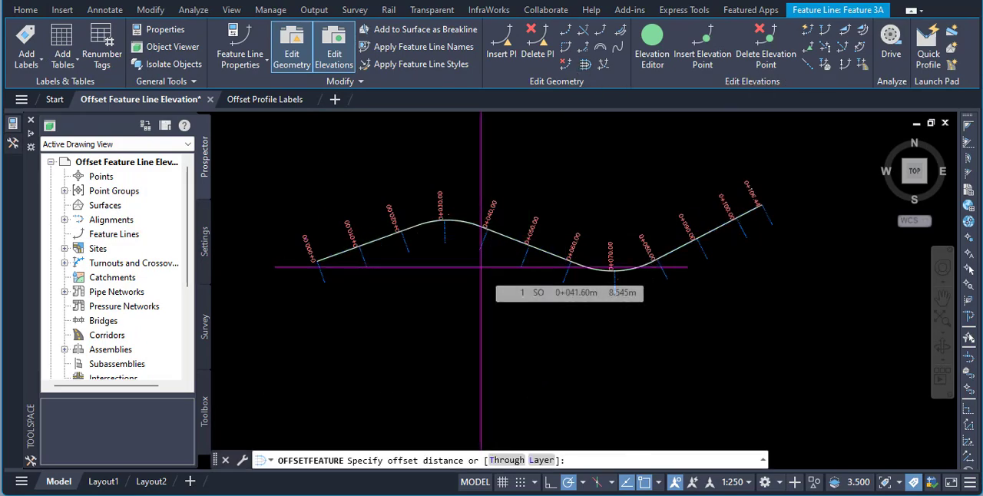
pyautogui.write('5')
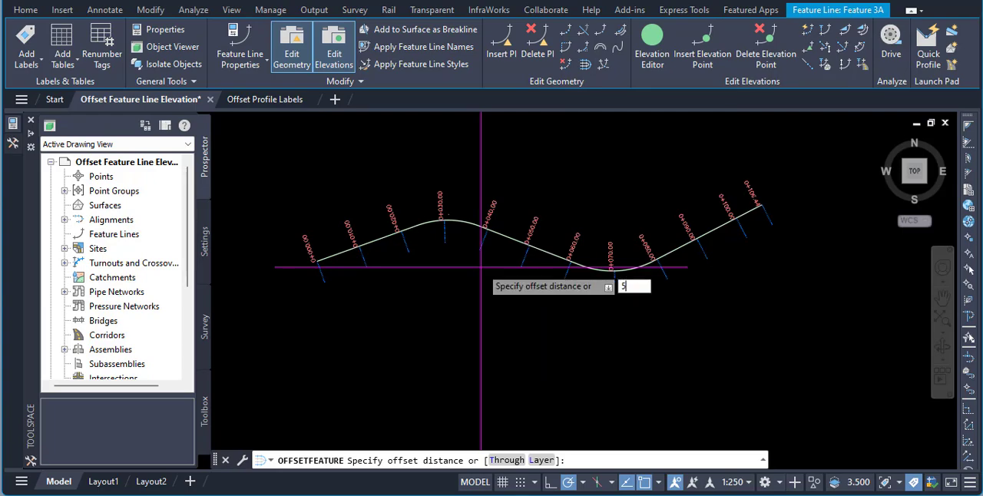
pyautogui.press('Return')
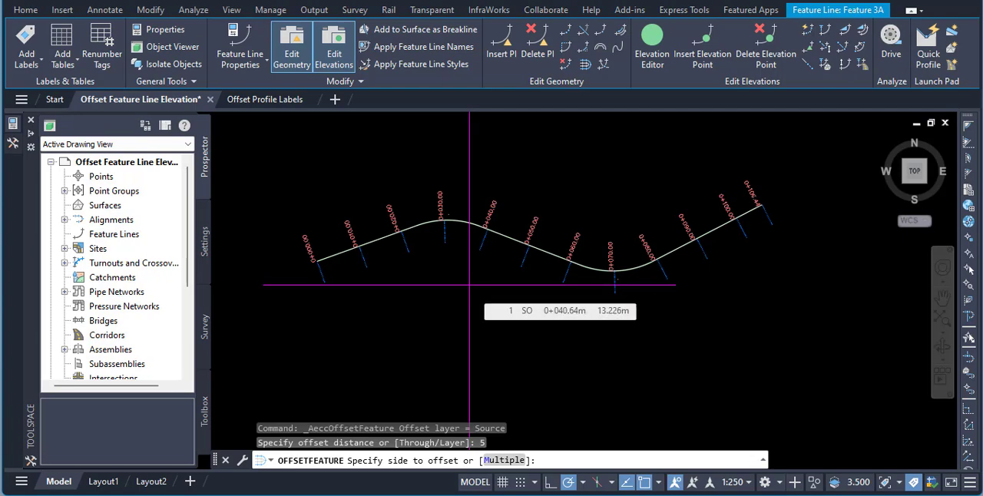
pyautogui.click(470, 284)
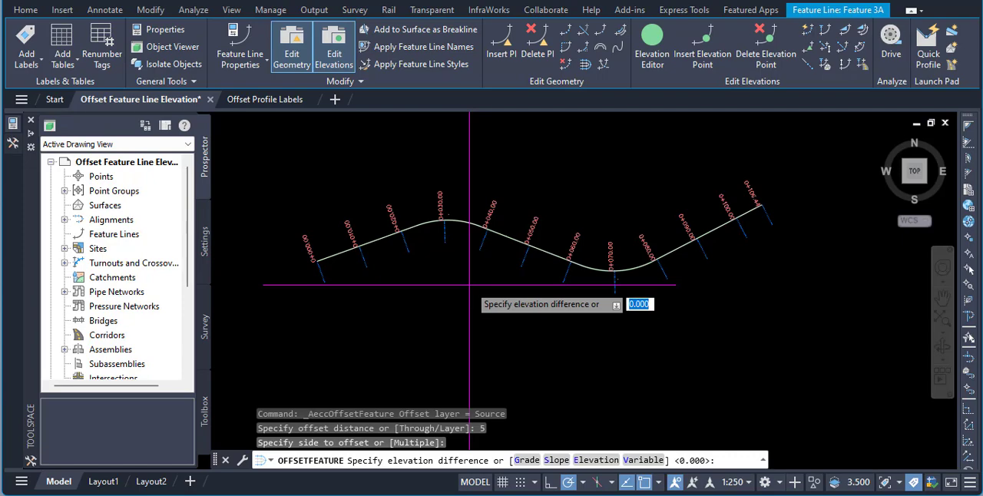
# - Use the Variable option to give every point of the offset line an elevation difference of 0.35 m, and end the command
pyautogui.click(629, 460)
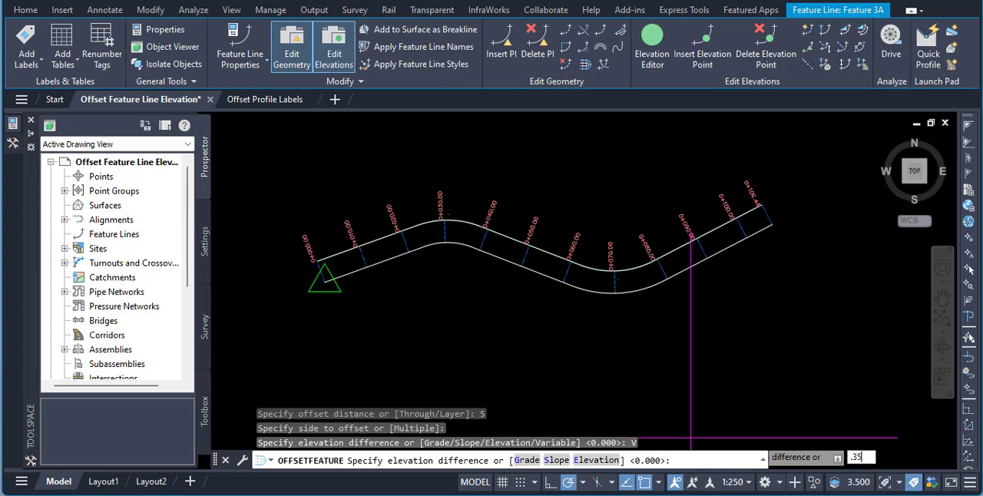
pyautogui.write('.35')
pyautogui.press('Return')
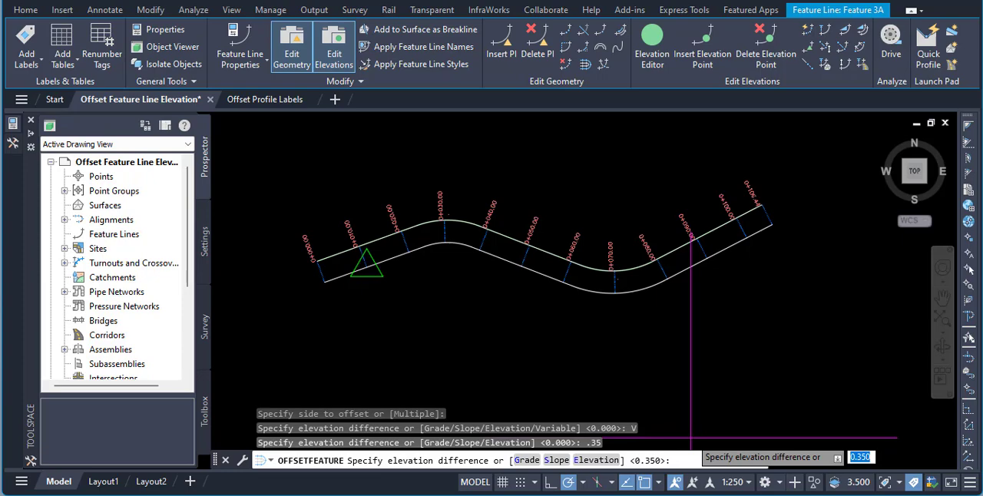
pyautogui.press('Return')
pyautogui.press('Return')
pyautogui.press('Return')
pyautogui.press('Return')
pyautogui.press('Return')
pyautogui.press('Return')
pyautogui.press('Return')
pyautogui.press('Return')
pyautogui.press('Return')
pyautogui.press('Return')
pyautogui.press('Return')
pyautogui.press('Return')
pyautogui.press('Return')
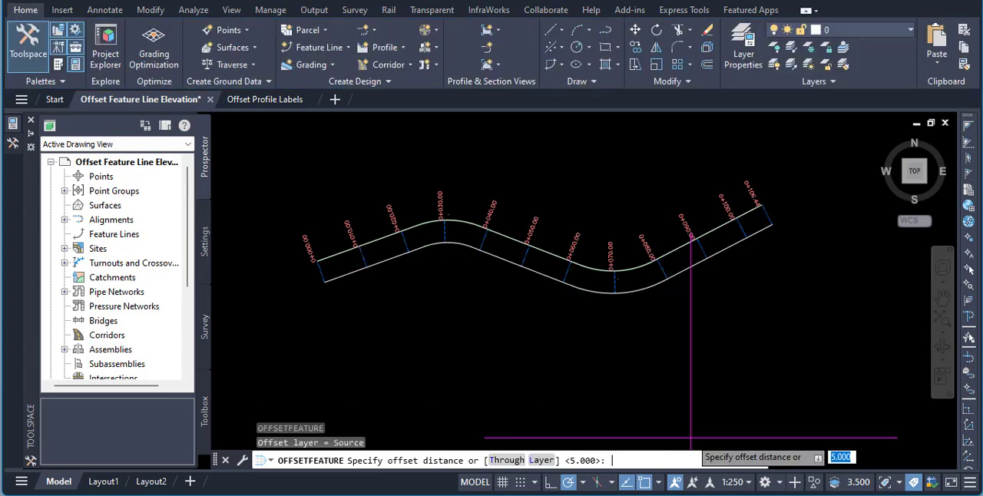
pyautogui.rightClick(743, 363)
pyautogui.click(770, 365)
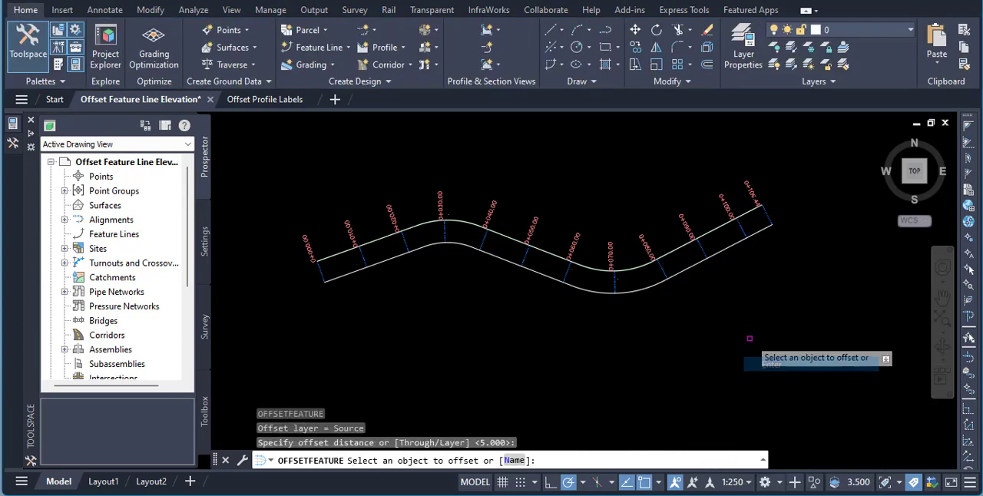
pyautogui.press('Escape')
pyautogui.press('Escape')
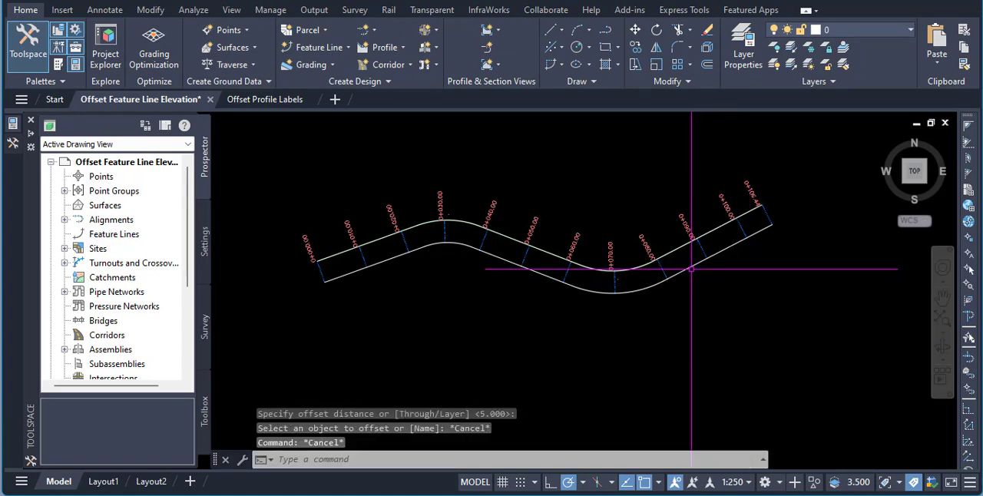
# - Examine the offset feature line's points against the sample lines along its whole length
pyautogui.click(689, 265)
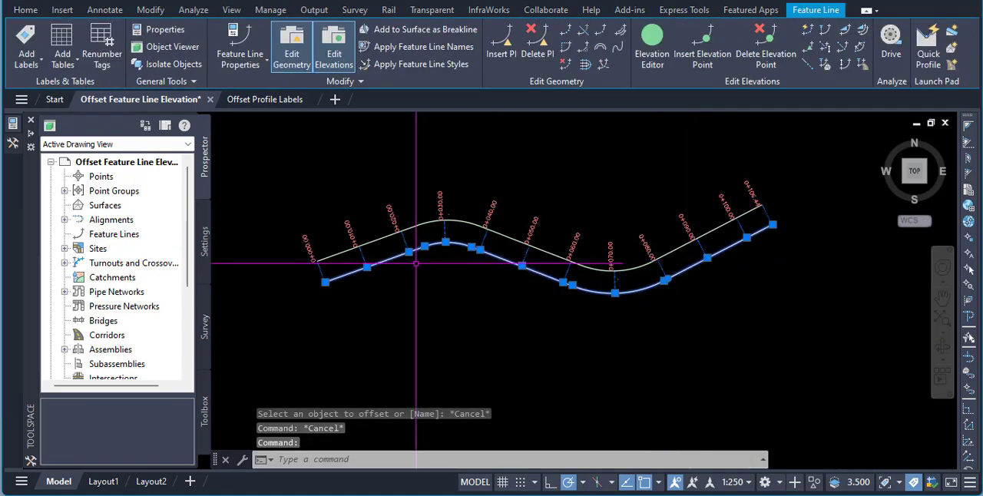
pyautogui.scroll(2, 418, 264)
pyautogui.scroll(-2, 438, 265)
pyautogui.scroll(2, 349, 268)
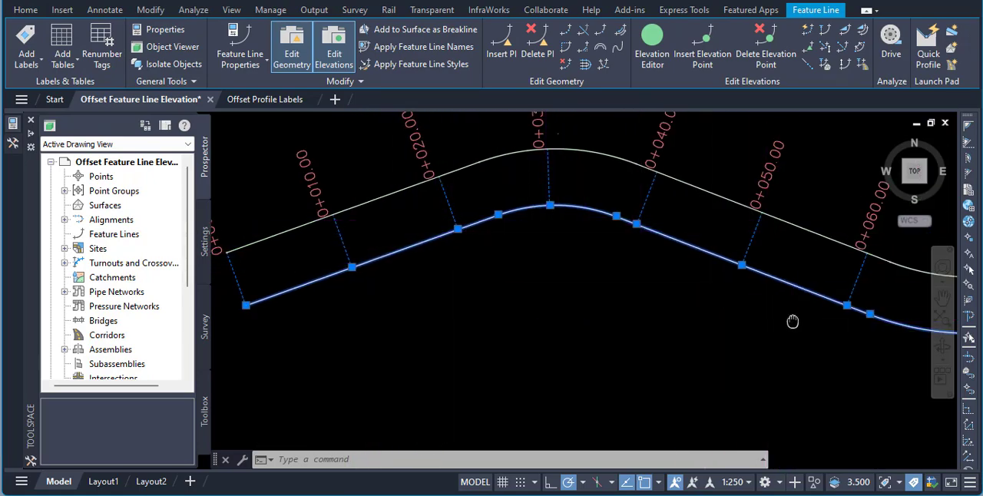
pyautogui.moveTo(794, 322); pyautogui.dragTo(524, 285, button='middle')
pyautogui.moveTo(820, 294)
pyautogui.mouseDown(button='middle')
pyautogui.moveTo(639, 362)
pyautogui.moveTo(784, 314)
pyautogui.moveTo(676, 359)
pyautogui.mouseUp(button='middle')
pyautogui.scroll(4, 731, 301)
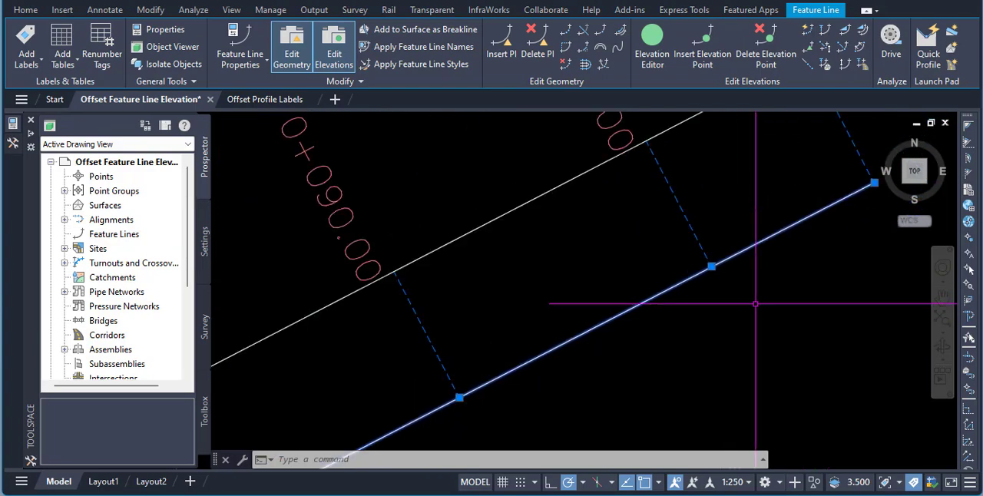
# - Check the end of the offset feature line between 0+080.00 and 0+106.44, clear the selection and view both lines together
pyautogui.scroll(-2, 753, 303)
pyautogui.scroll(2, 737, 276)
pyautogui.scroll(-4, 757, 276)
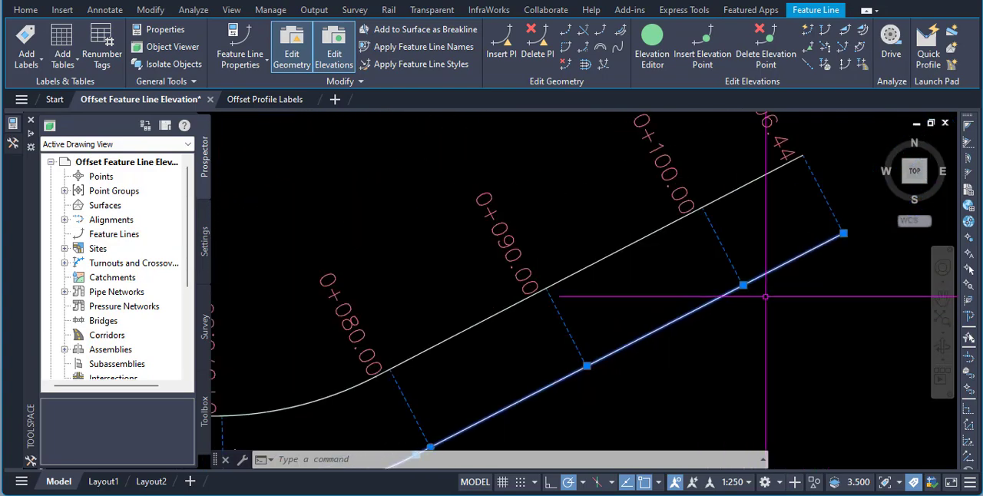
pyautogui.press('Escape')
pyautogui.press('Escape')
pyautogui.scroll(-3, 756, 273)
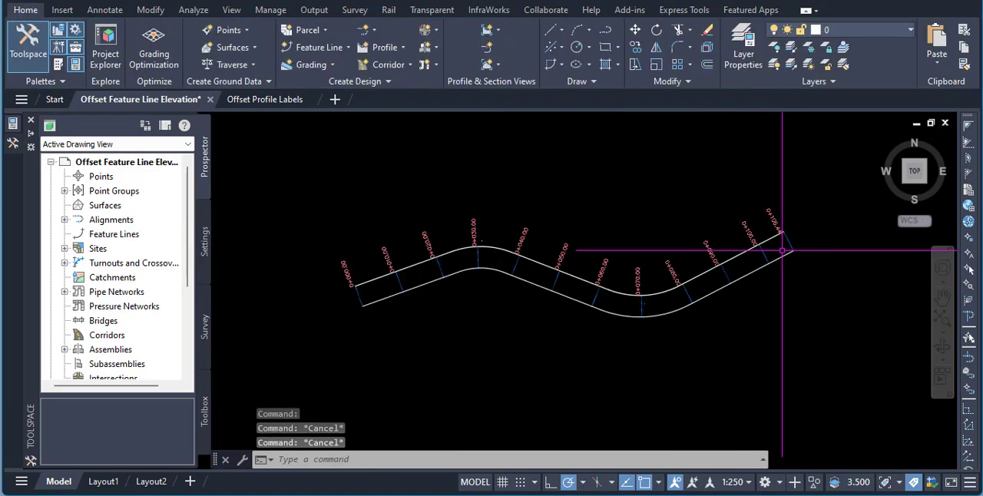
pyautogui.scroll(3, 588, 270)
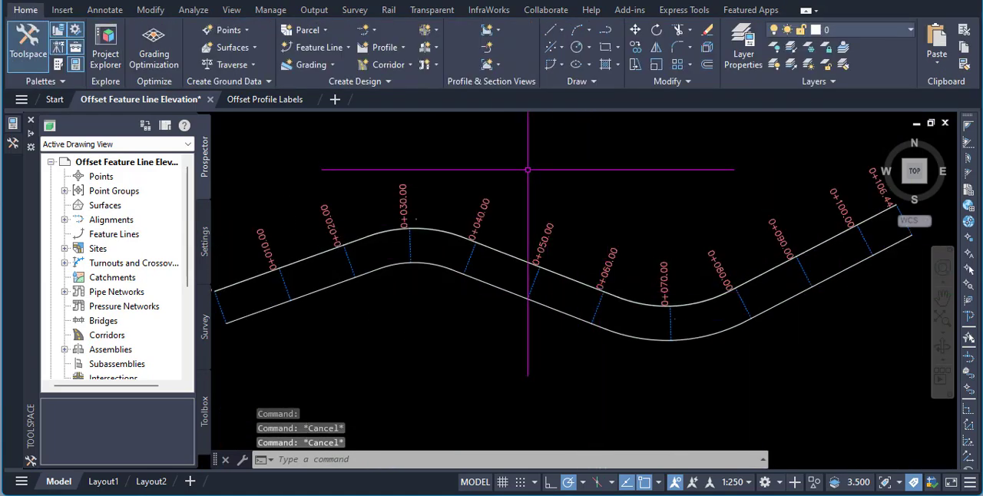
# - Review the Points Creation defaults and the available point creation methods in the Create Points tools, and close them
pyautogui.click(240, 29)
pyautogui.click(280, 47)
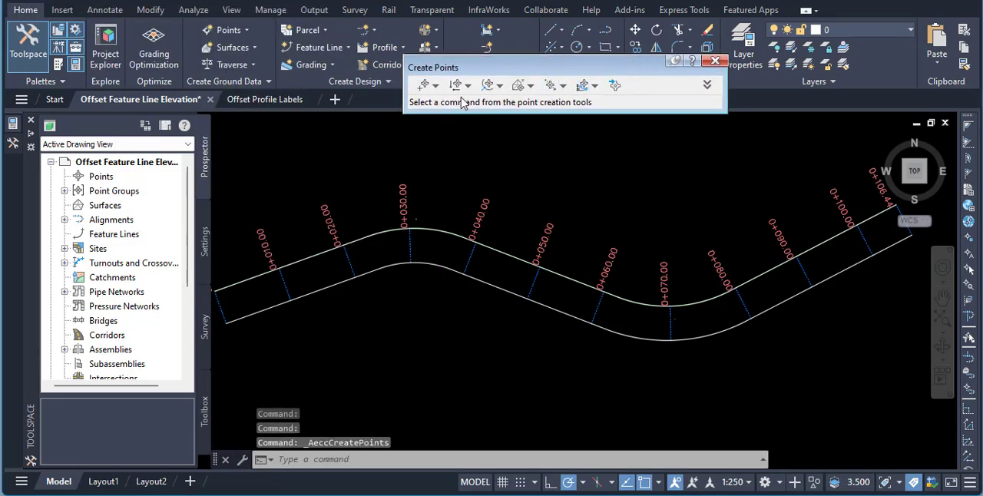
pyautogui.click(707, 86)
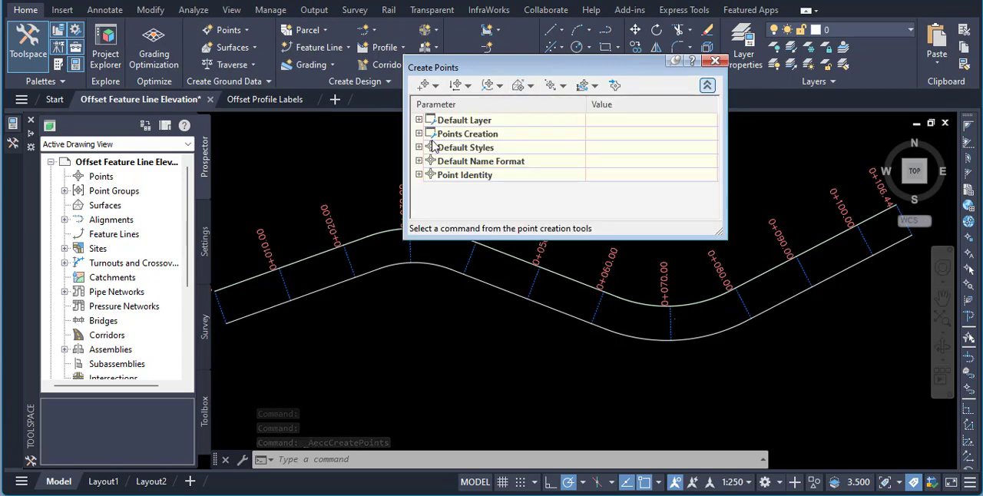
pyautogui.click(418, 135)
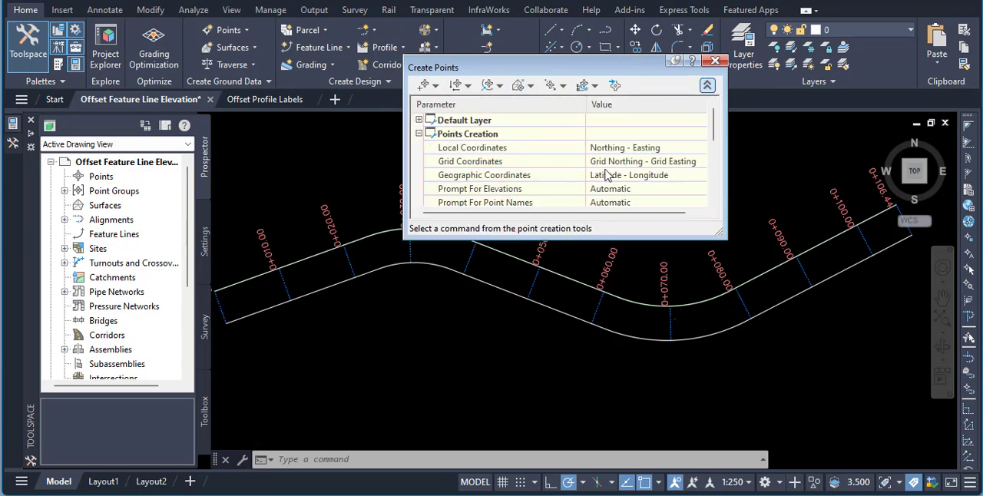
pyautogui.scroll(-1, 641, 199)
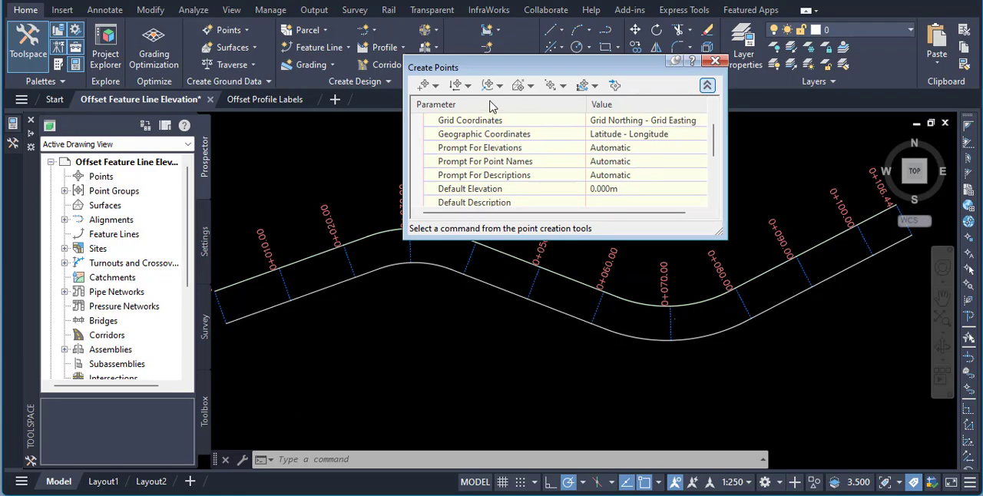
pyautogui.click(436, 85)
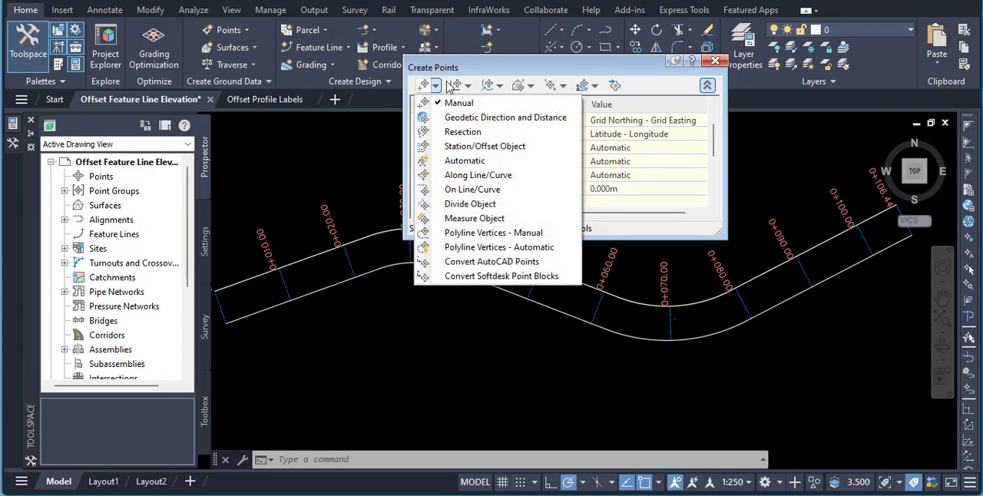
pyautogui.click(714, 61)
pyautogui.click(714, 60)
# - Create points with the Miscellaneous Automatic method on both the original feature line and its offset, and end the command
pyautogui.click(246, 32)
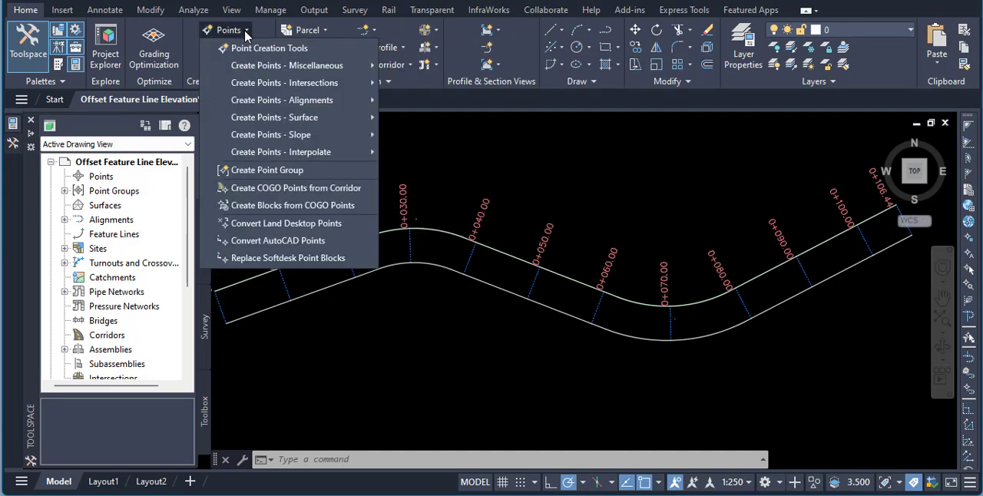
pyautogui.moveTo(284, 66)
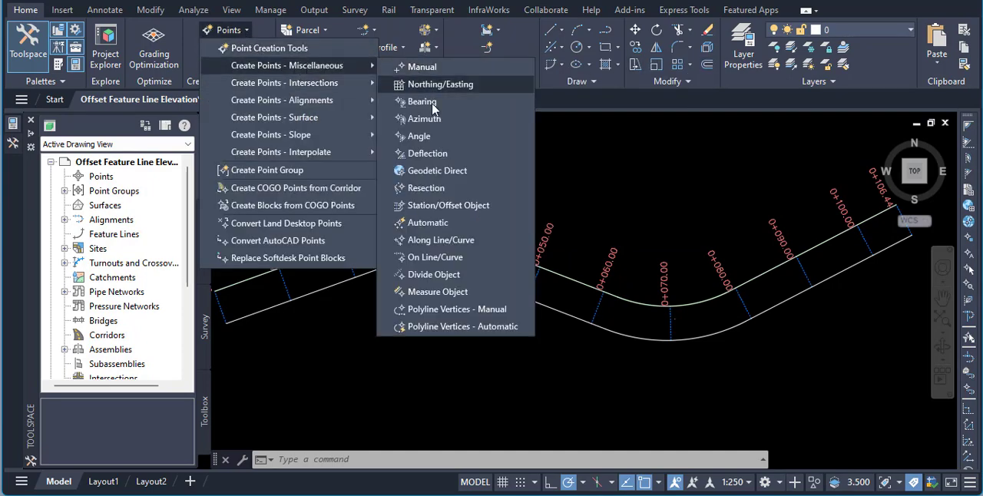
pyautogui.click(433, 222)
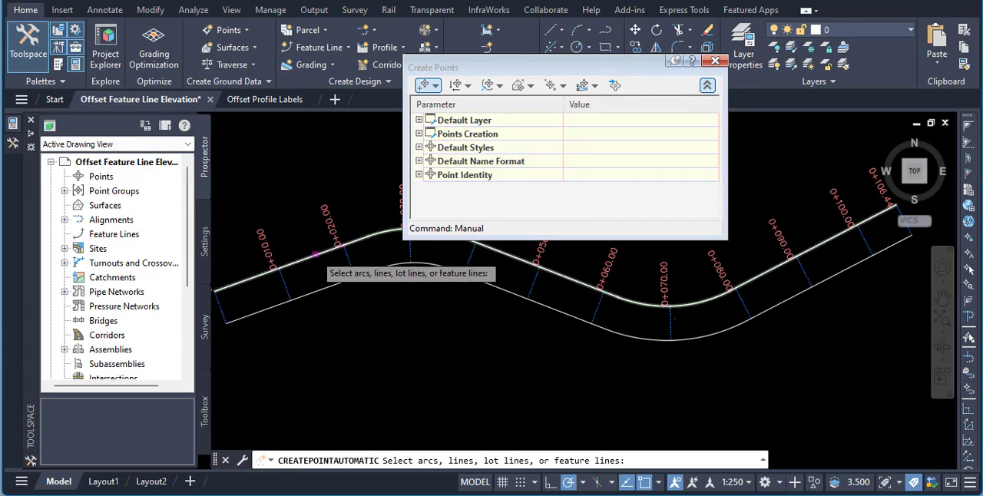
pyautogui.click(317, 255)
pyautogui.click(319, 290)
pyautogui.press('Return')
pyautogui.press('Return')
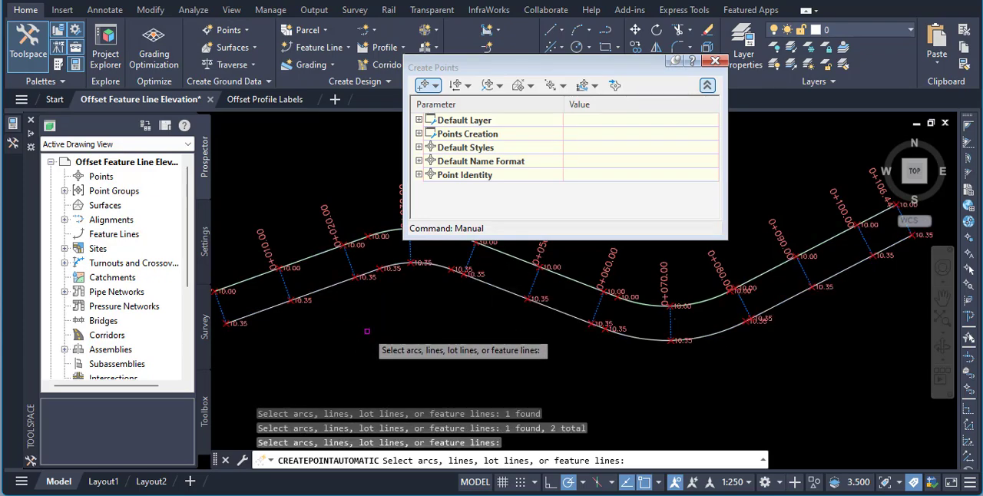
# - Compare the point elevations on the original and offset feature lines along their length, and close the Create Points tools
pyautogui.scroll(-2, 372, 329)
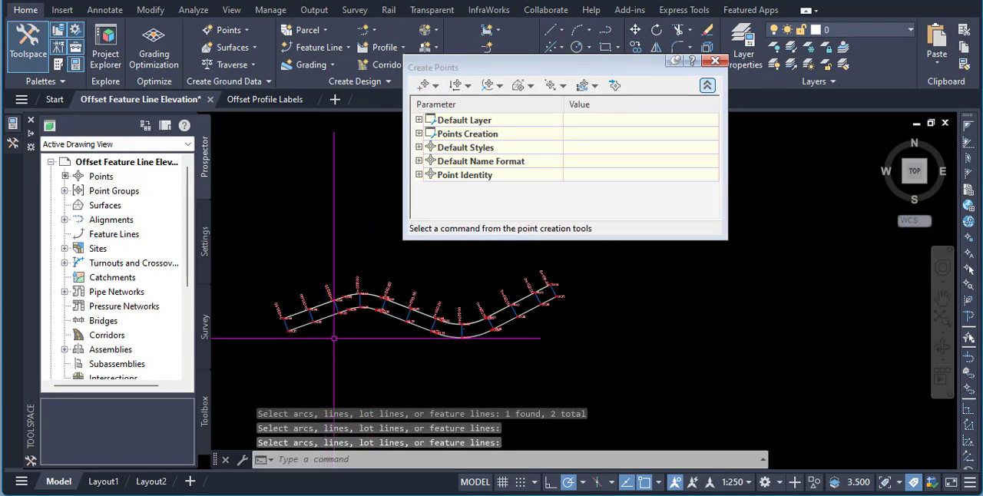
pyautogui.scroll(6, 430, 344)
pyautogui.scroll(-3, 434, 345)
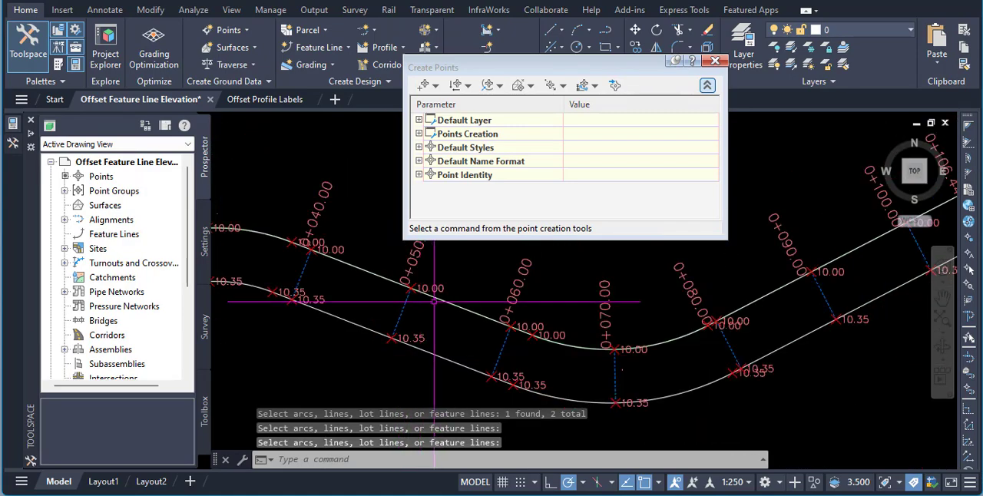
pyautogui.scroll(3, 423, 359)
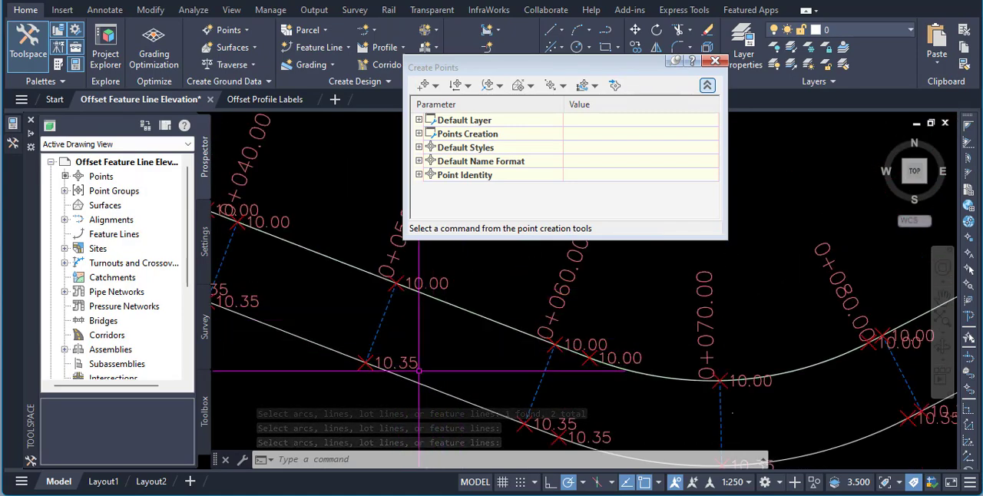
pyautogui.moveTo(454, 367); pyautogui.dragTo(392, 329, button='middle')
pyautogui.moveTo(722, 381); pyautogui.dragTo(604, 377, button='middle')
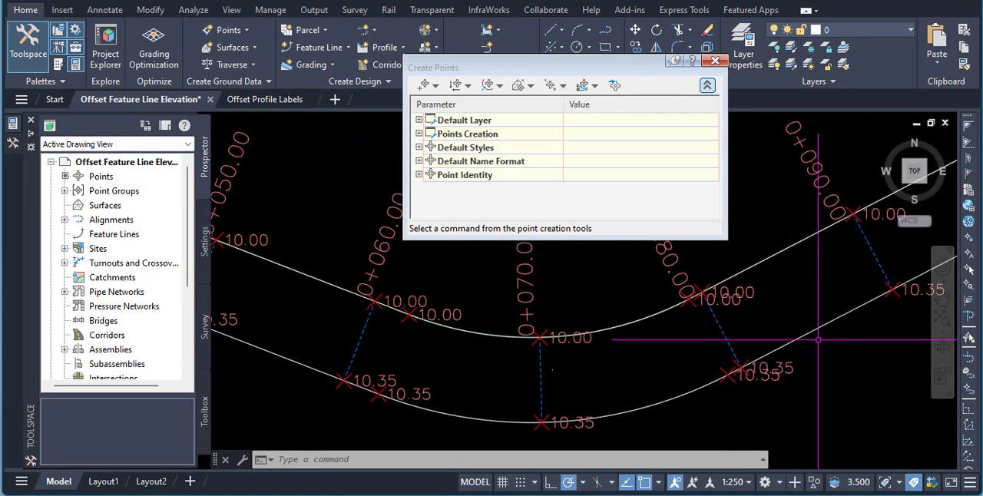
pyautogui.moveTo(817, 338); pyautogui.dragTo(676, 391, button='middle')
pyautogui.moveTo(831, 327); pyautogui.dragTo(722, 395, button='middle')
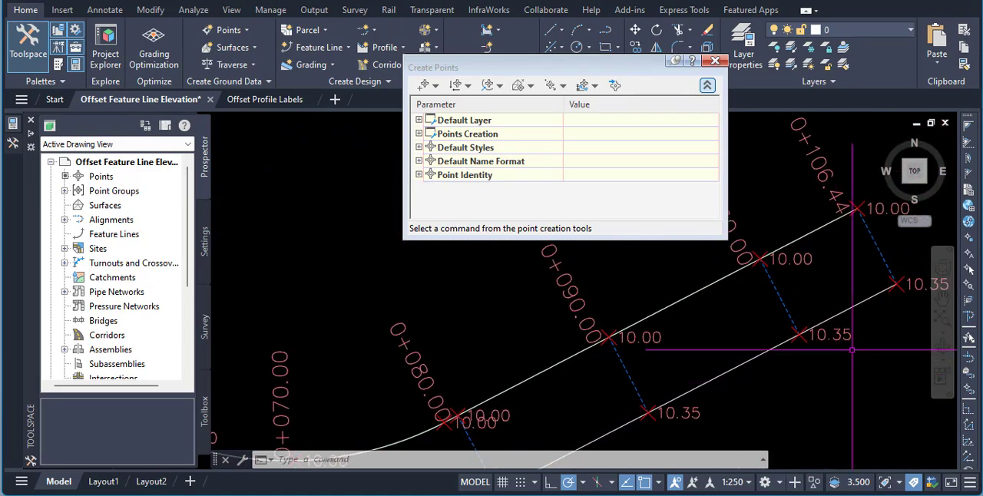
pyautogui.scroll(-3, 832, 245)
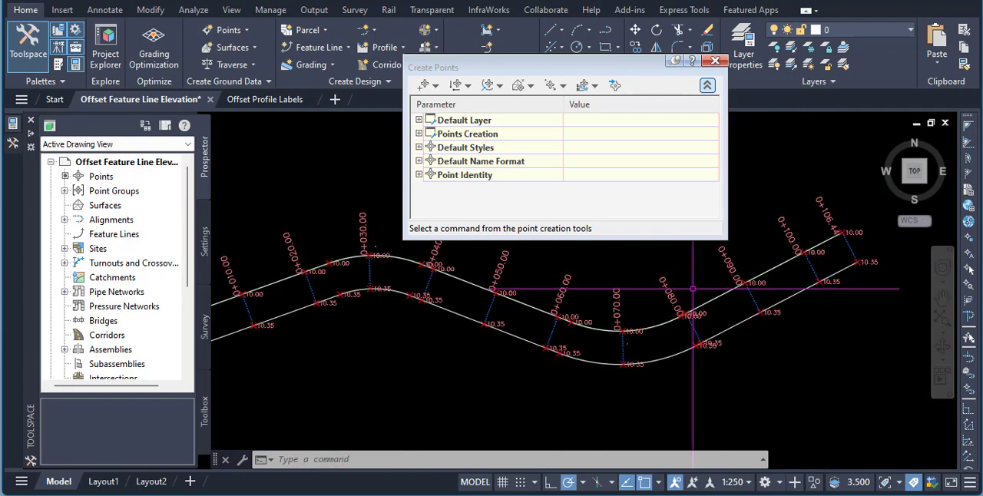
pyautogui.scroll(-2, 705, 273)
pyautogui.click(714, 61)
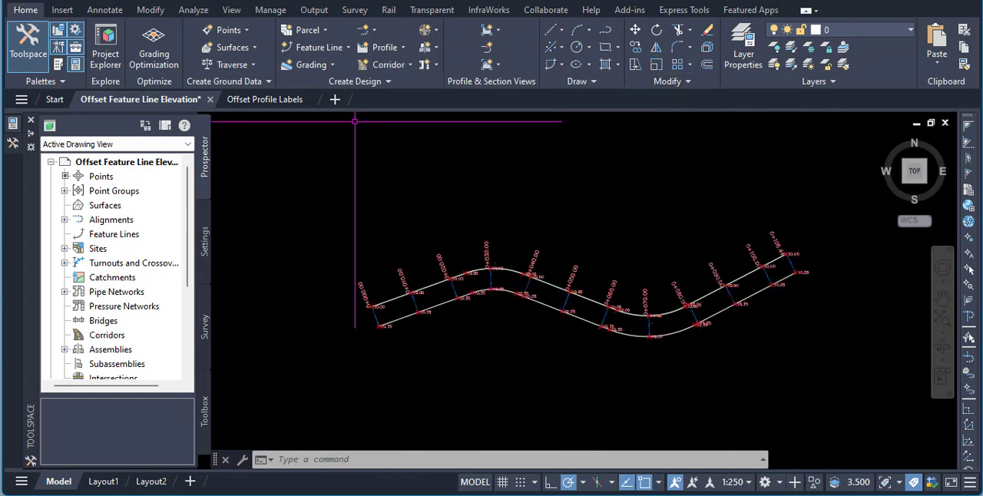
# - Switch to the Offset Profile Labels drawing and bring the whole alignment into view
pyautogui.click(262, 102)
pyautogui.moveTo(395, 301); pyautogui.dragTo(545, 324, button='middle')
pyautogui.scroll(-3, 405, 300)
pyautogui.scroll(3, 482, 311)
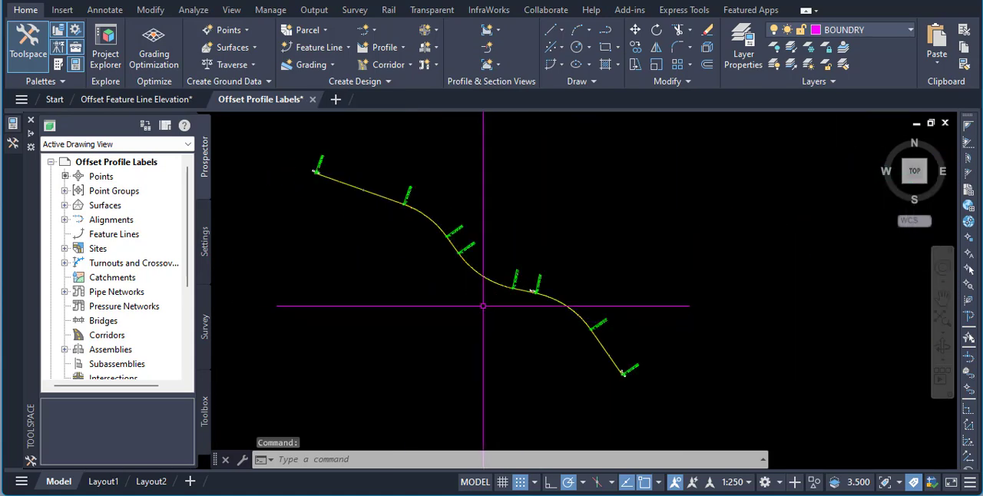
pyautogui.moveTo(449, 288); pyautogui.dragTo(490, 316, button='middle')
pyautogui.moveTo(489, 315)
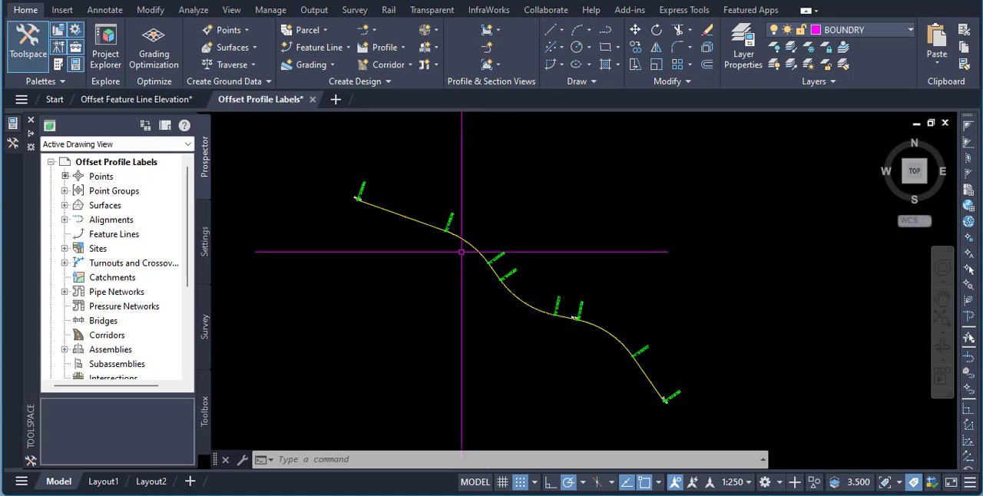
# - Try offsetting alignment 1 by 5 m on each side with the Offsets style and no labels, and undo the result
pyautogui.click(375, 32)
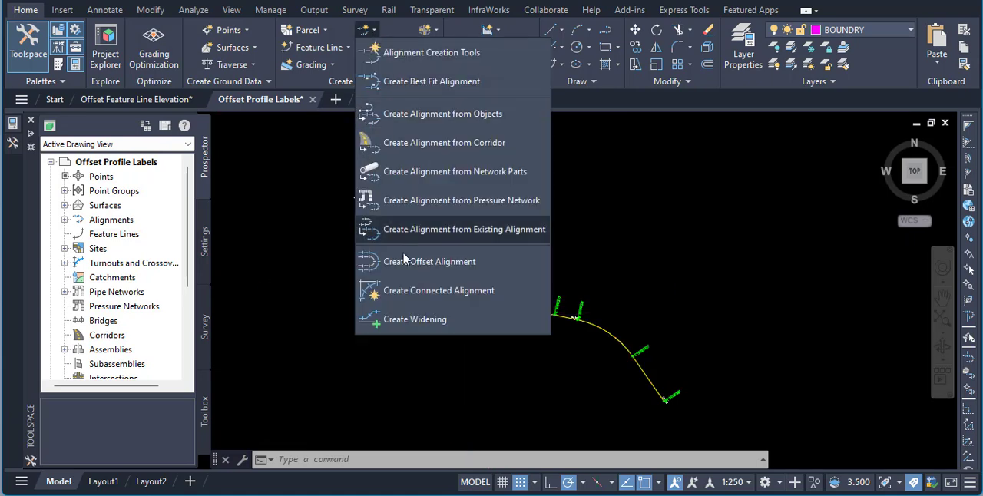
pyautogui.click(406, 265)
pyautogui.click(427, 222)
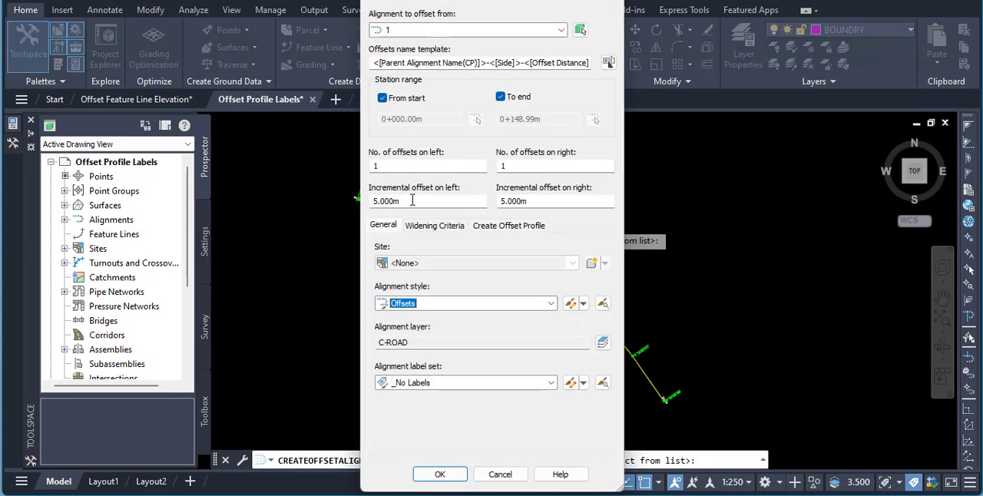
pyautogui.click(438, 475)
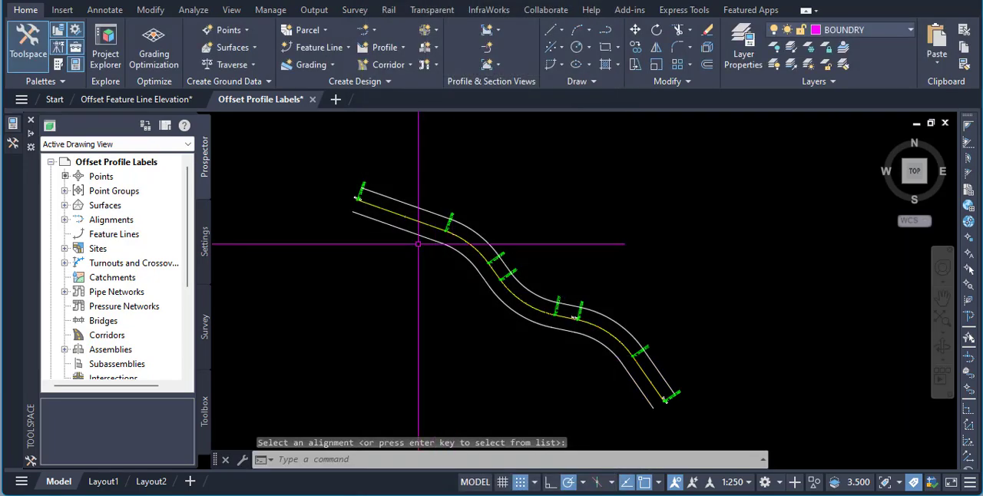
pyautogui.press('Escape')
pyautogui.press('Escape')
pyautogui.click(418, 207)
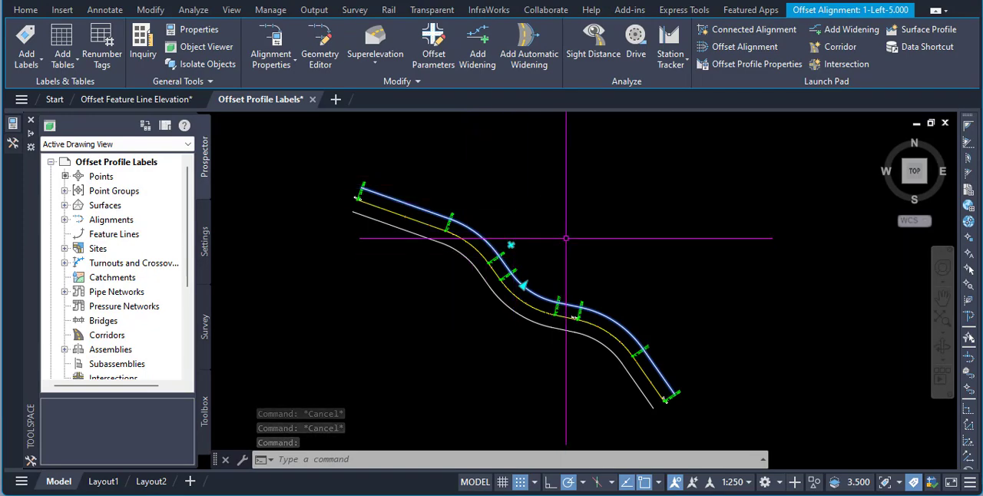
pyautogui.hotkey('ctrl', 'z')
pyautogui.hotkey('ctrl', 'z')
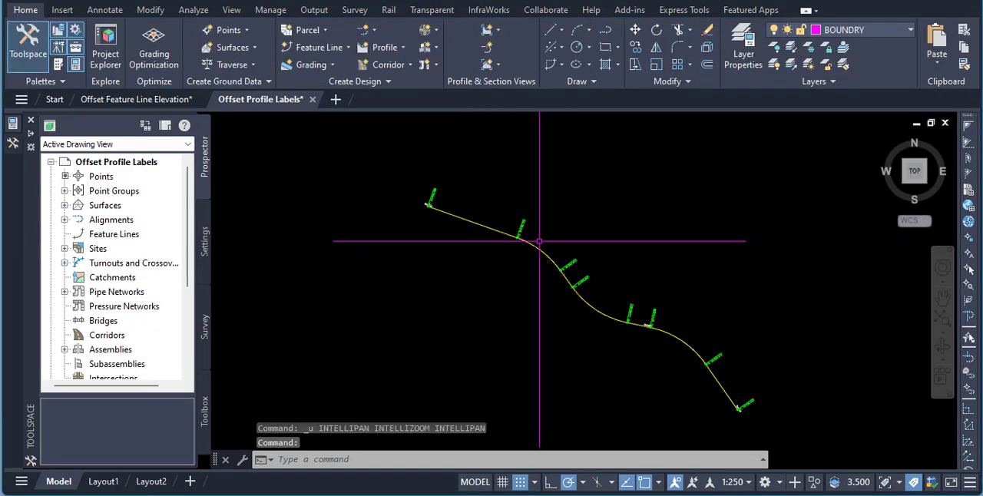
# - Create 5 m offset alignments on both sides of alignment 1, with offset profiles from CL DESIGN at a -2% cross slope
pyautogui.click(374, 34)
pyautogui.click(417, 262)
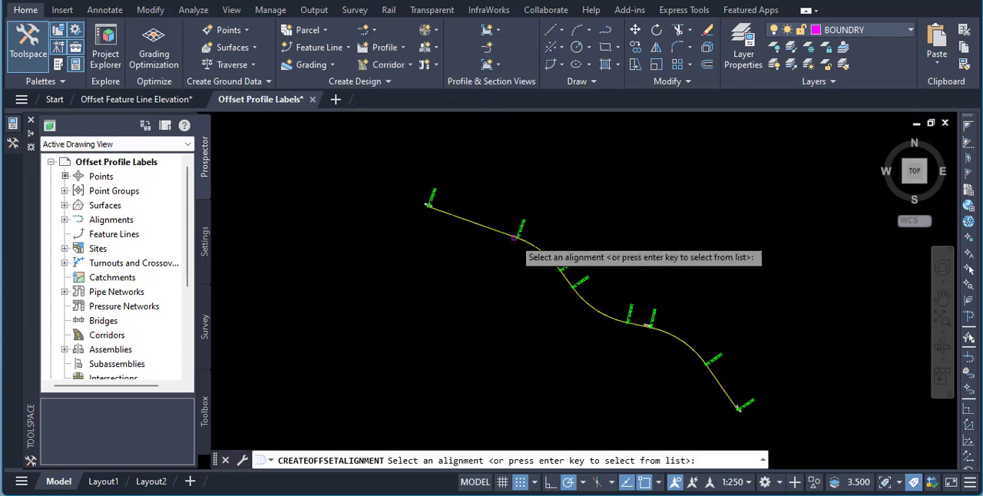
pyautogui.click(501, 231)
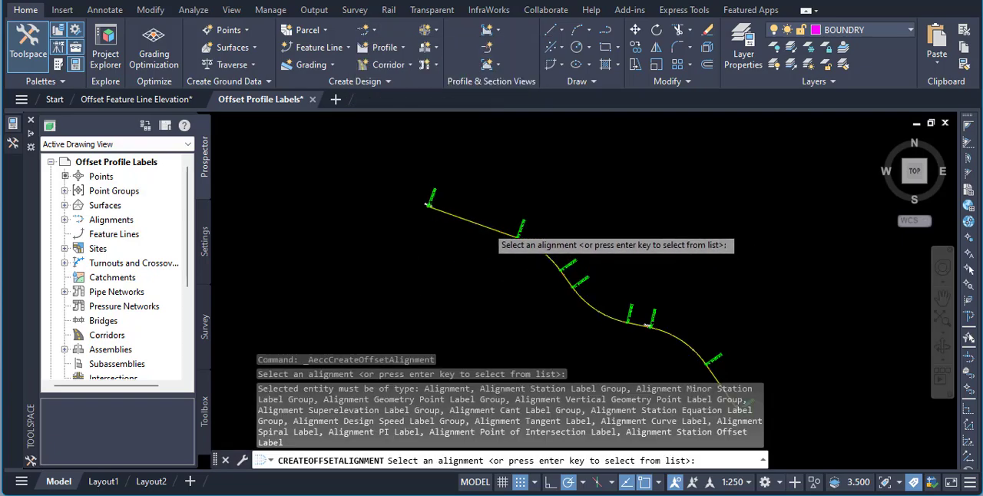
pyautogui.click(487, 226)
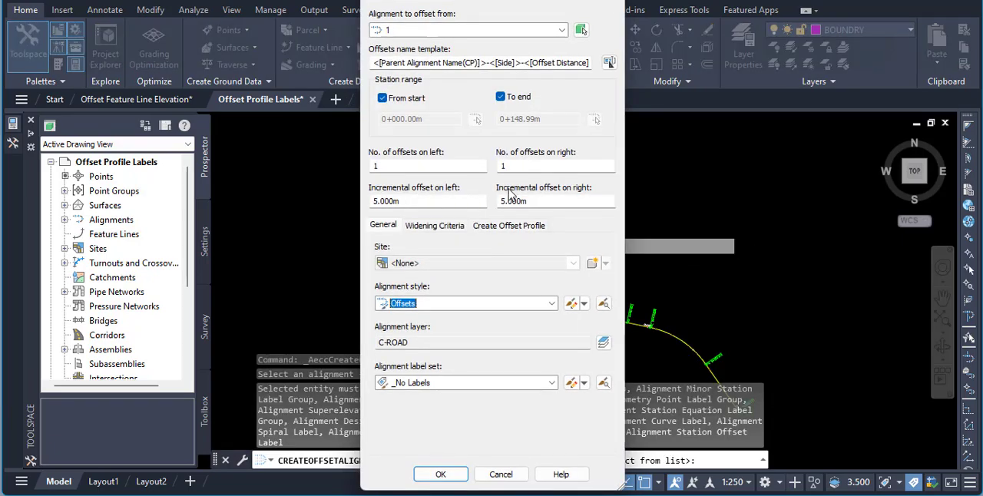
pyautogui.click(509, 226)
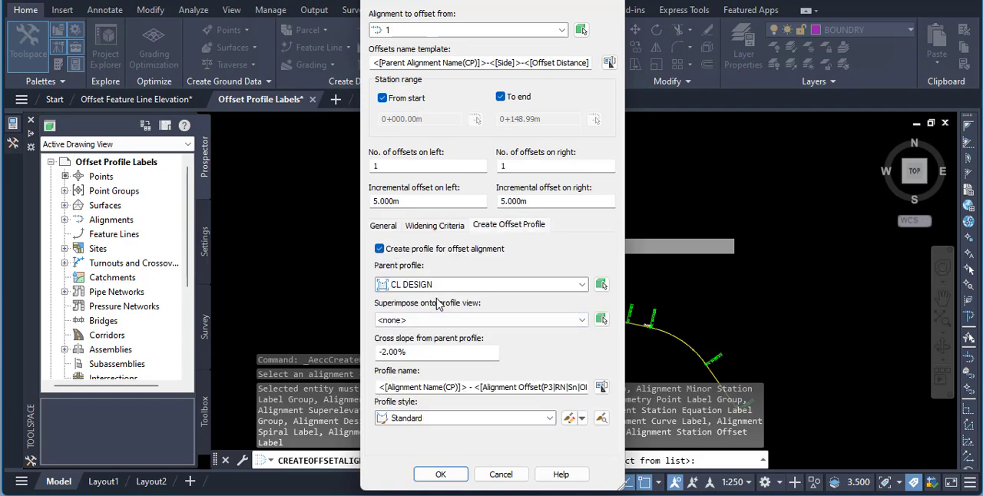
pyautogui.click(440, 474)
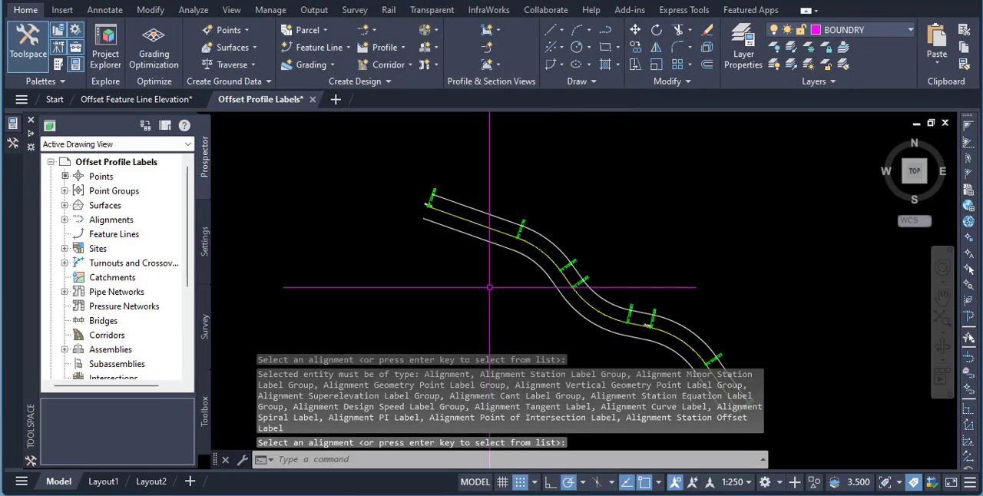
pyautogui.press('Escape')
pyautogui.press('Escape')
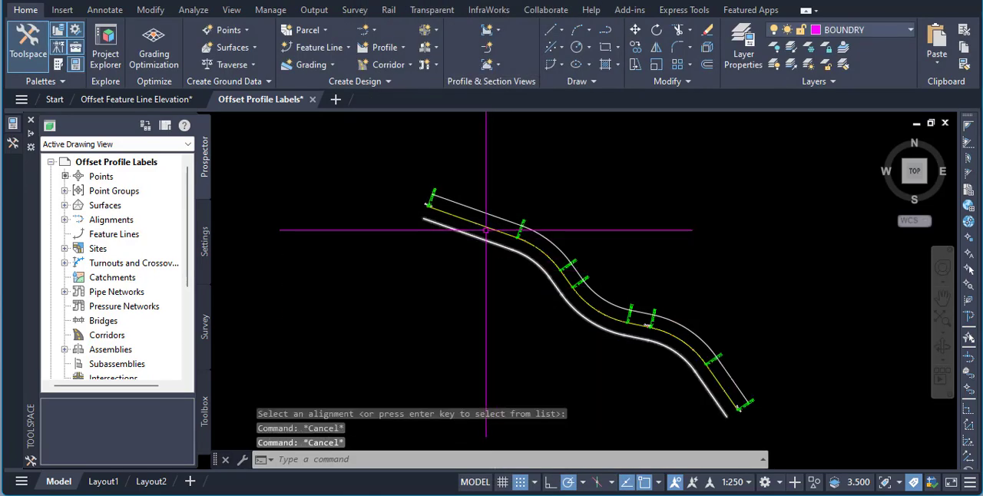
# - Examine the centreline and its two offset alignments from the start to the end station 0+148.993
pyautogui.scroll(3, 485, 229)
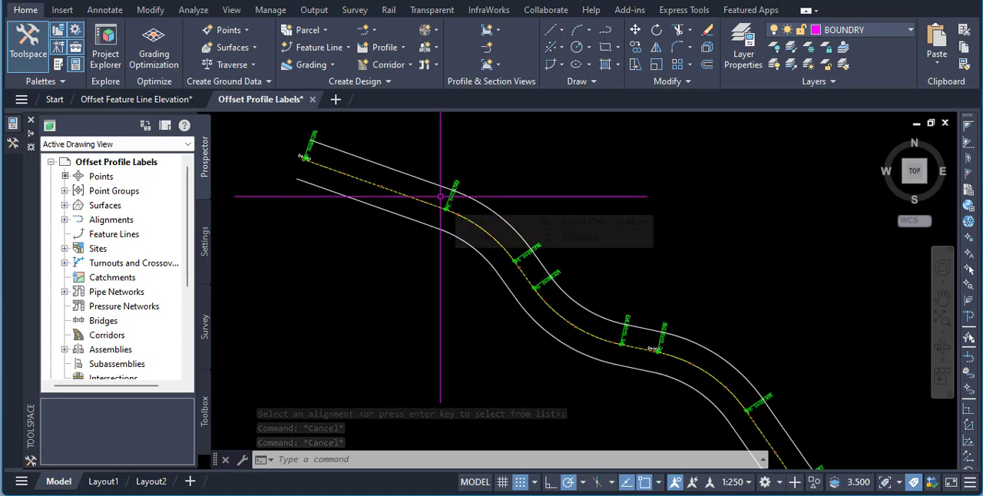
pyautogui.scroll(5, 382, 164)
pyautogui.scroll(-6, 321, 182)
pyautogui.scroll(6, 592, 389)
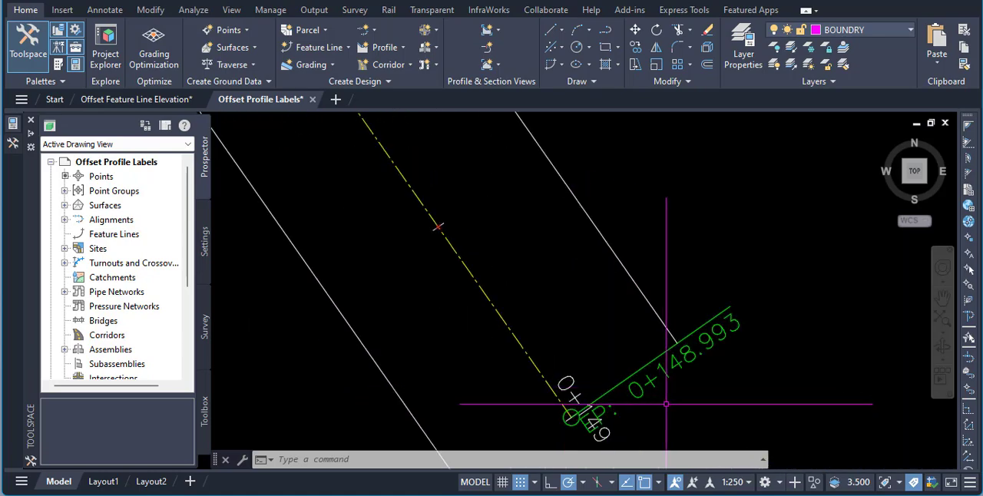
pyautogui.scroll(-2, 767, 397)
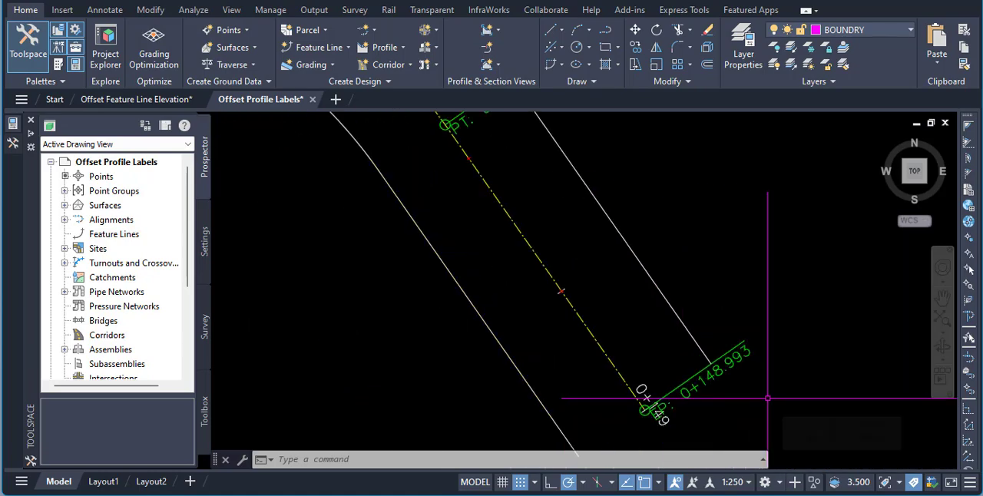
# - Check the start station, end station and length of the 1-Left-5.000 offset alignment in its alignment properties
pyautogui.press('Escape')
pyautogui.press('Escape')
pyautogui.press('Escape')
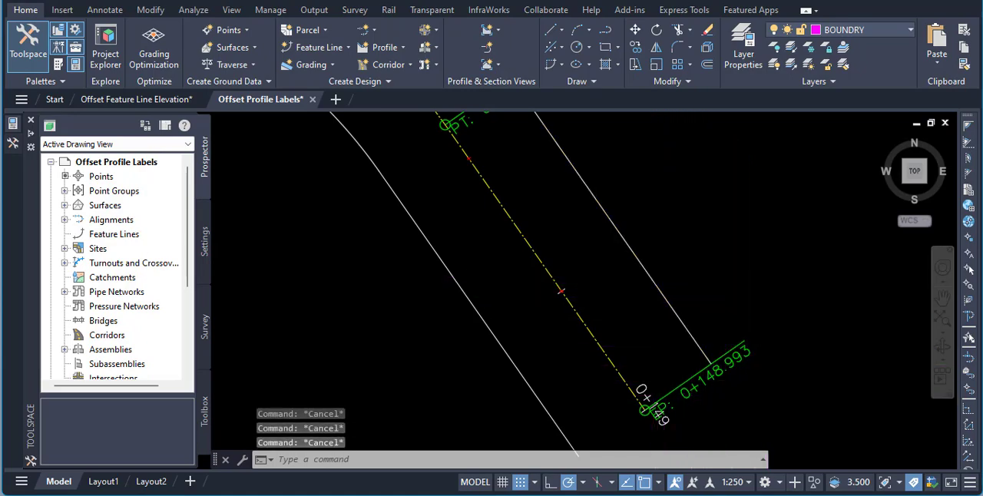
pyautogui.click(653, 282)
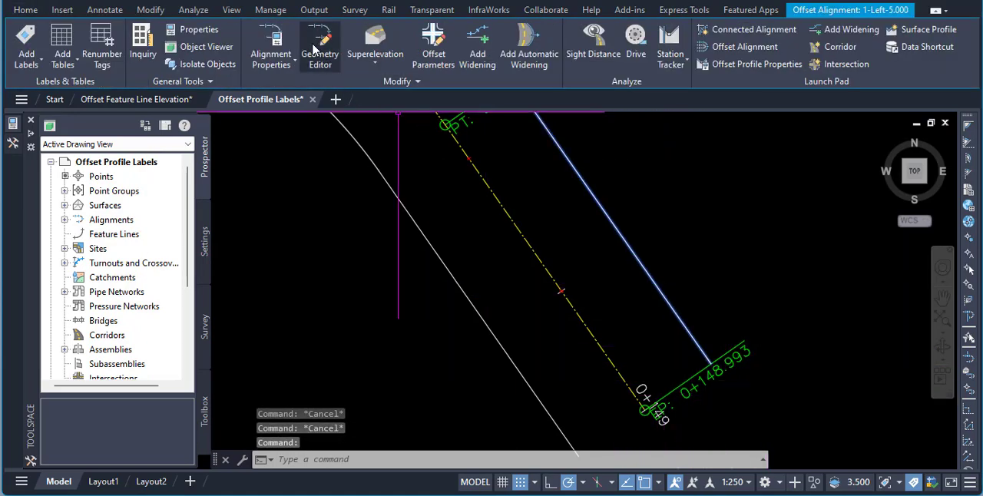
pyautogui.click(270, 42)
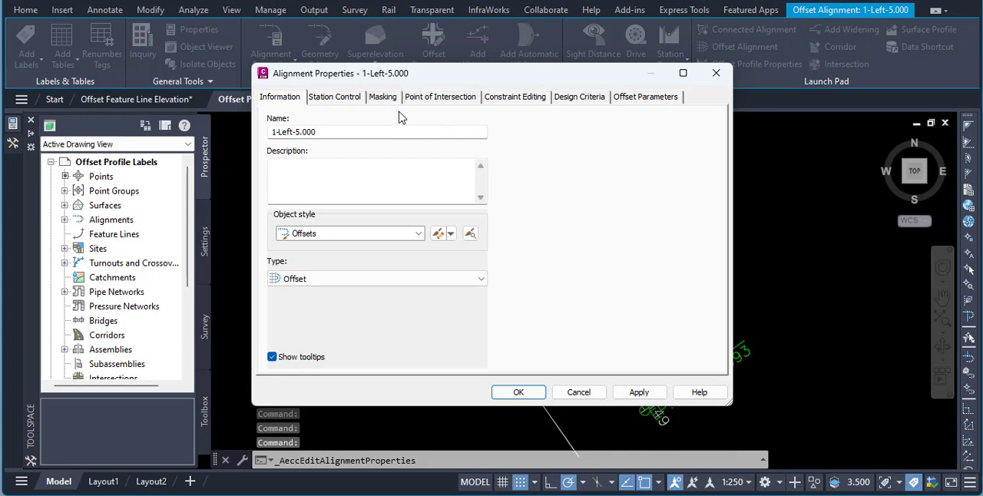
pyautogui.moveTo(494, 78); pyautogui.dragTo(368, 73)
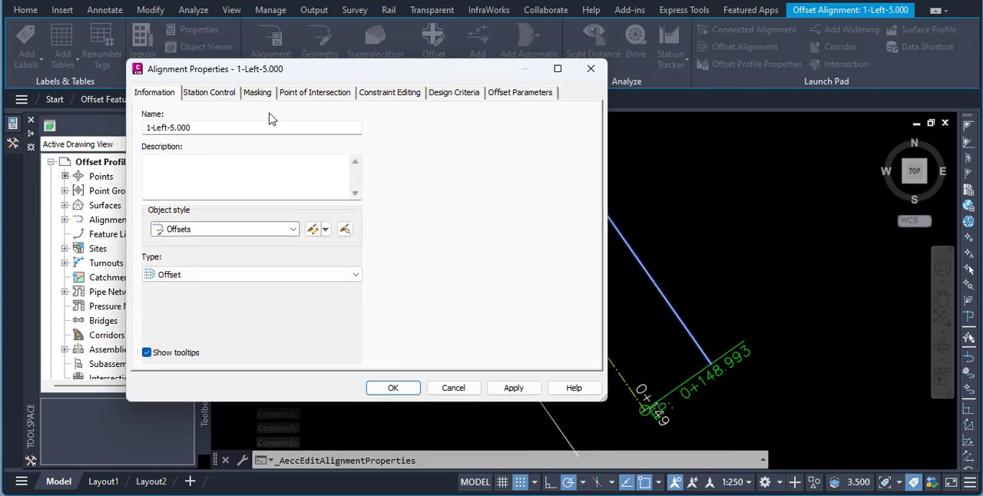
pyautogui.click(216, 93)
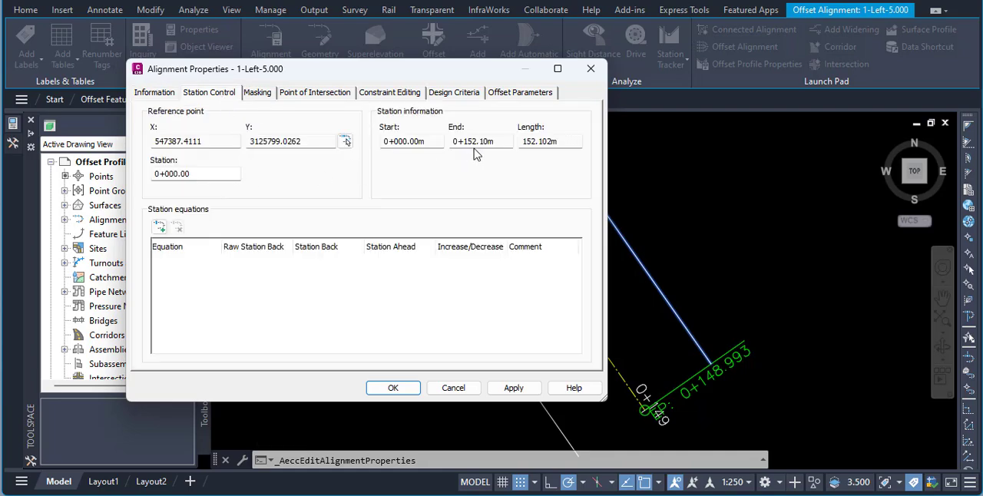
pyautogui.click(589, 71)
pyautogui.press('Escape')
pyautogui.press('Escape')
# - Check the station information of the 1-Right-5.000 offset alignment in its alignment properties
pyautogui.click(367, 169)
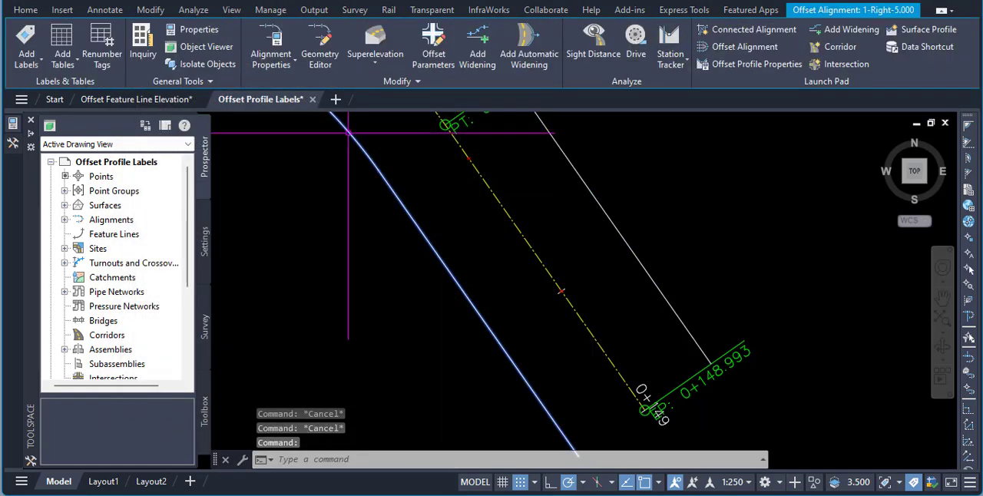
pyautogui.click(271, 53)
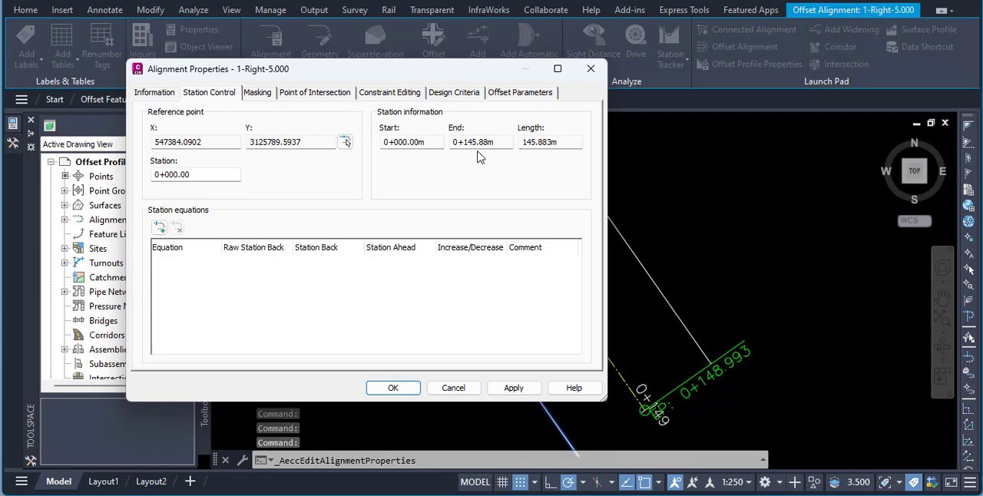
pyautogui.click(453, 388)
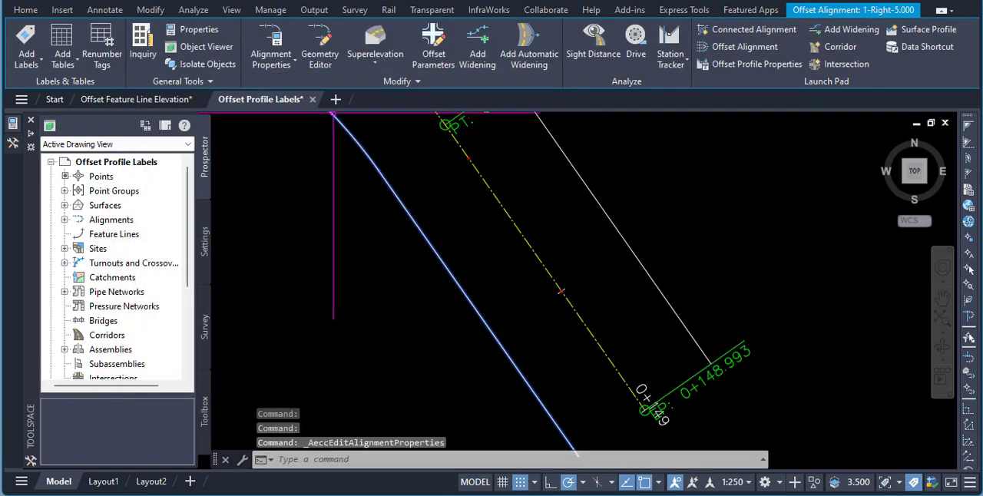
pyautogui.press('Escape')
# - Create Measure Alignment points along centreline alignment 1 from the CL DESIGN profile, at zero offset and a 10 m interval
pyautogui.scroll(-2, 682, 335)
pyautogui.scroll(-3, 682, 335)
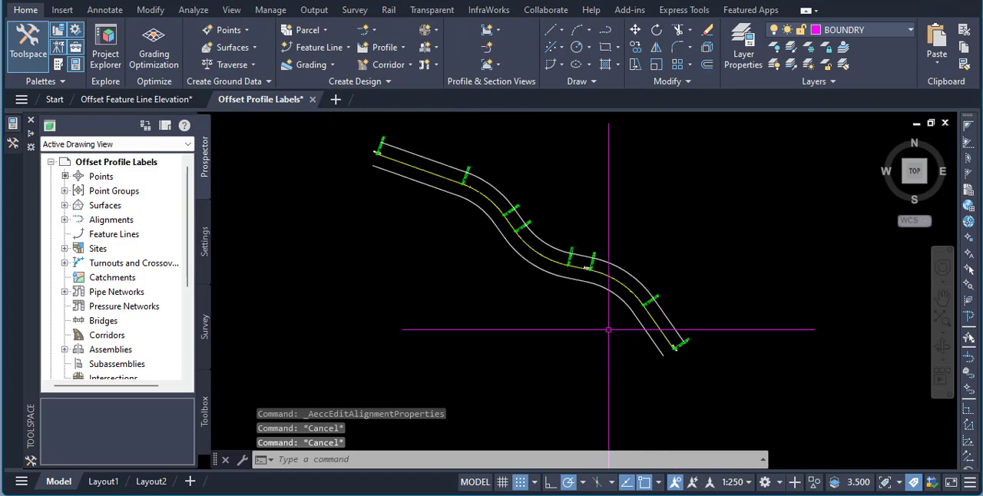
pyautogui.scroll(2, 507, 273)
pyautogui.moveTo(527, 291); pyautogui.dragTo(532, 310, button='middle')
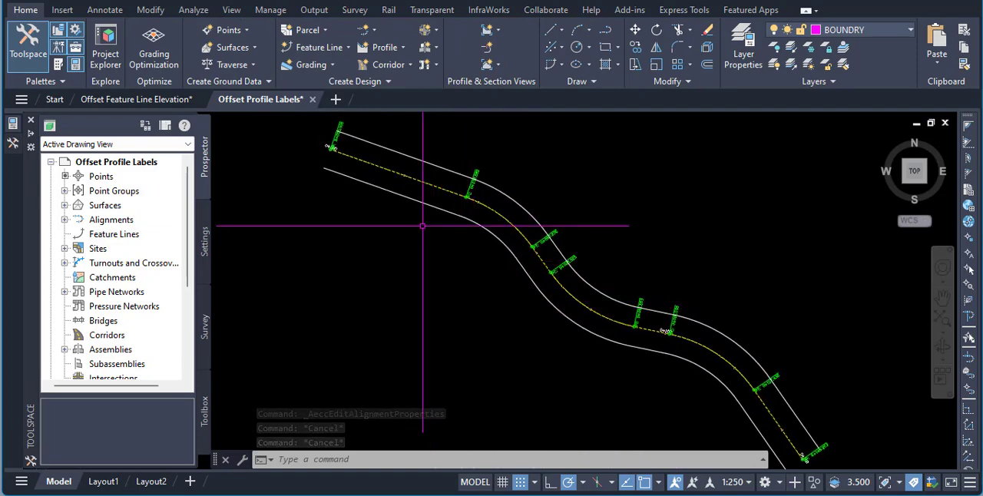
pyautogui.click(250, 32)
pyautogui.click(258, 44)
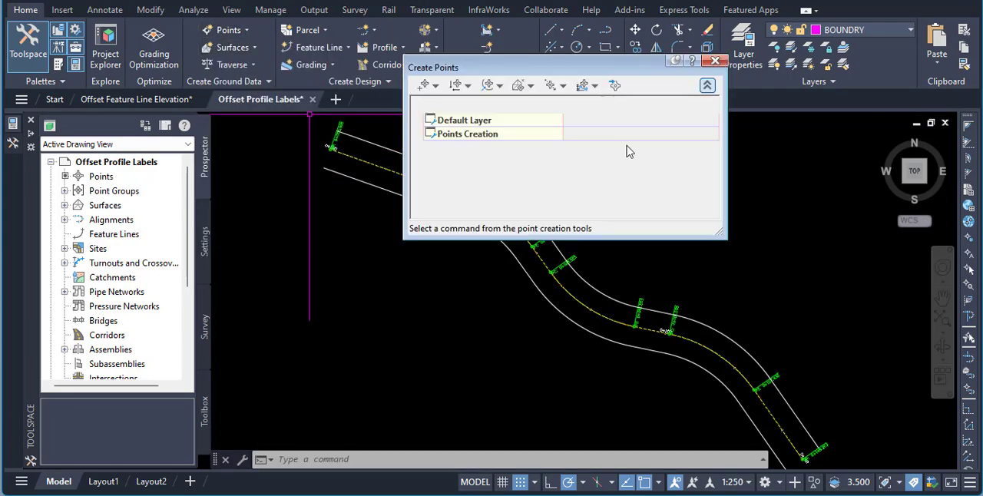
pyautogui.click(661, 42)
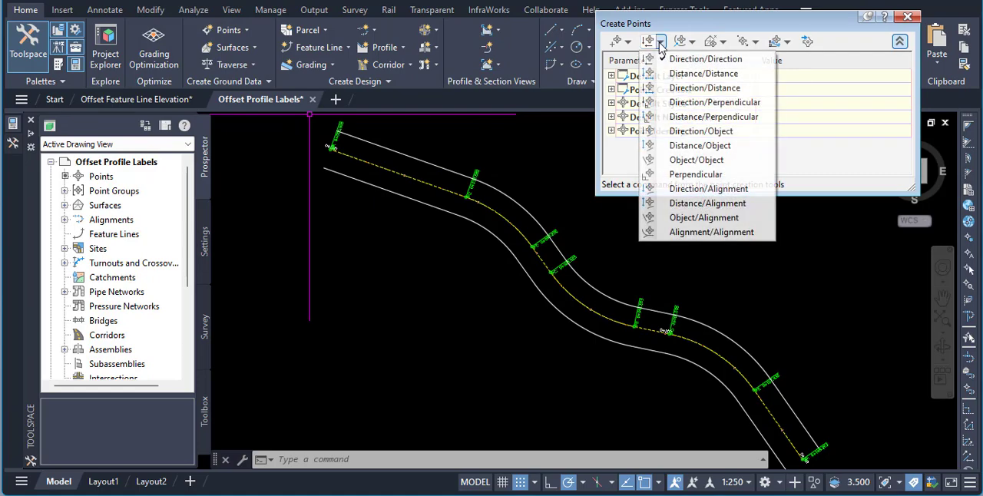
pyautogui.click(690, 42)
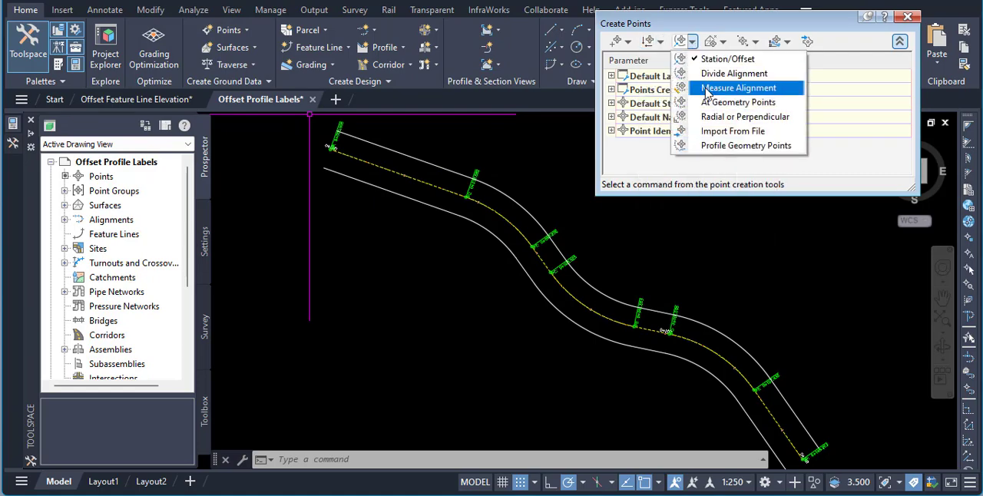
pyautogui.click(726, 87)
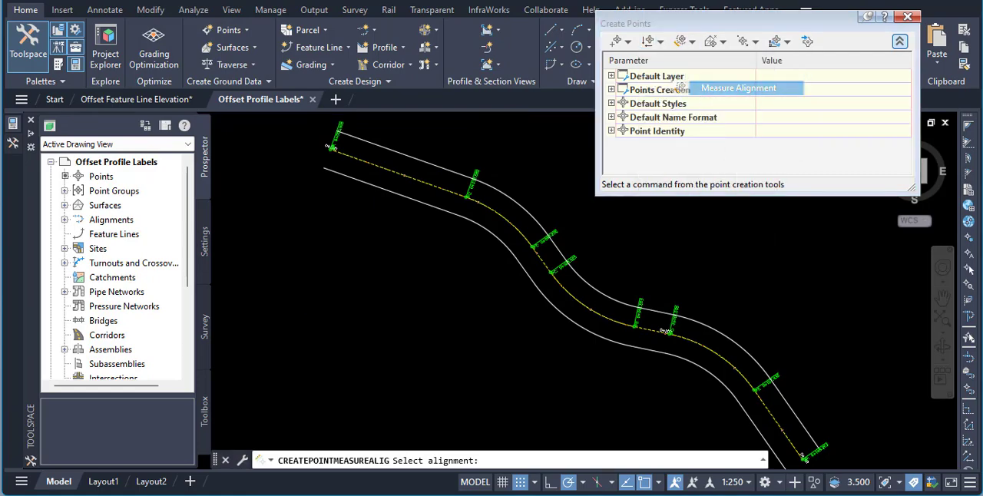
pyautogui.click(418, 184)
pyautogui.click(438, 215)
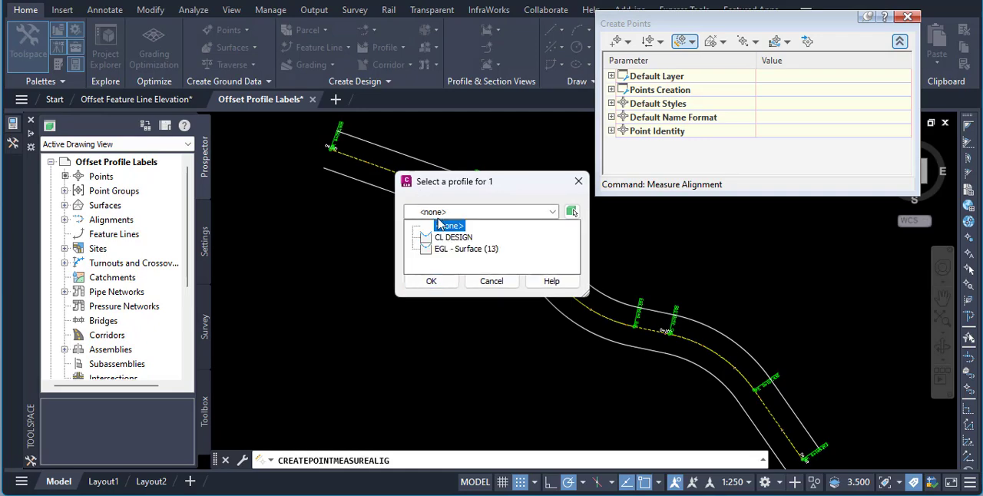
pyautogui.click(451, 238)
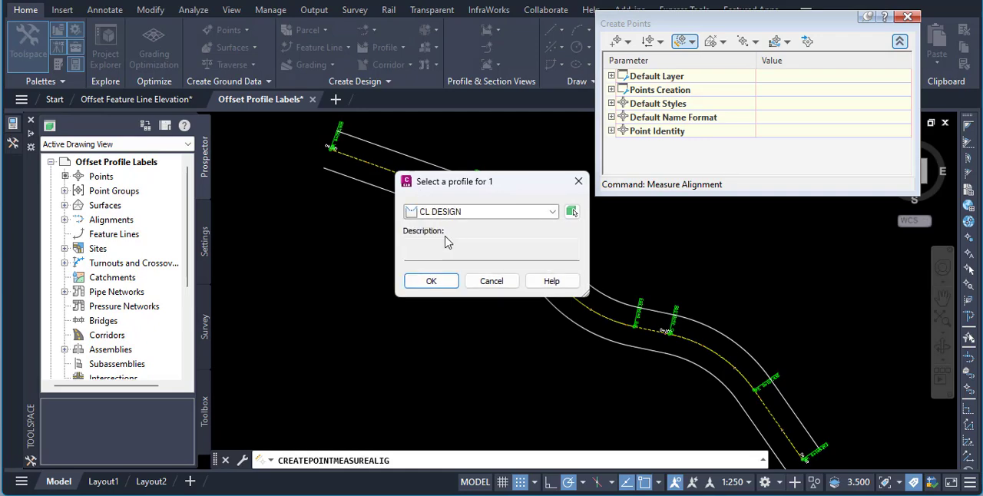
pyautogui.click(431, 282)
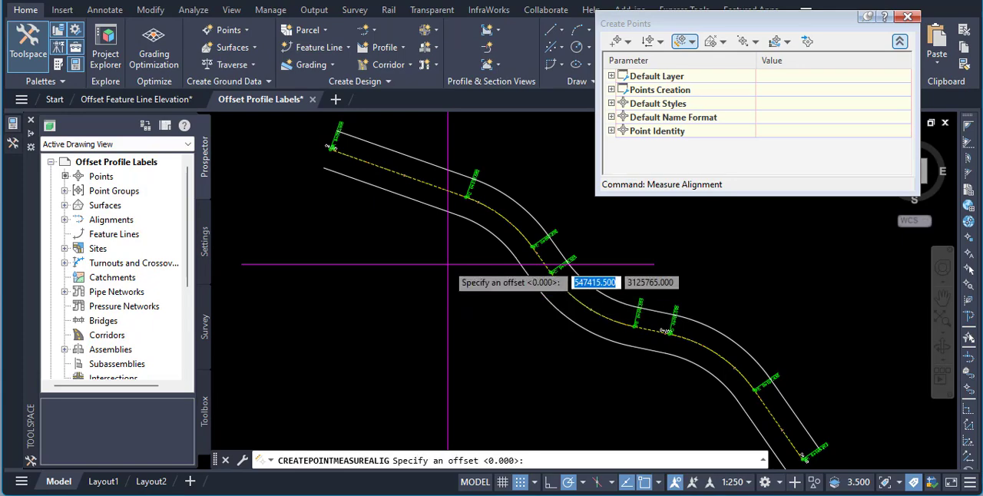
pyautogui.press('Return')
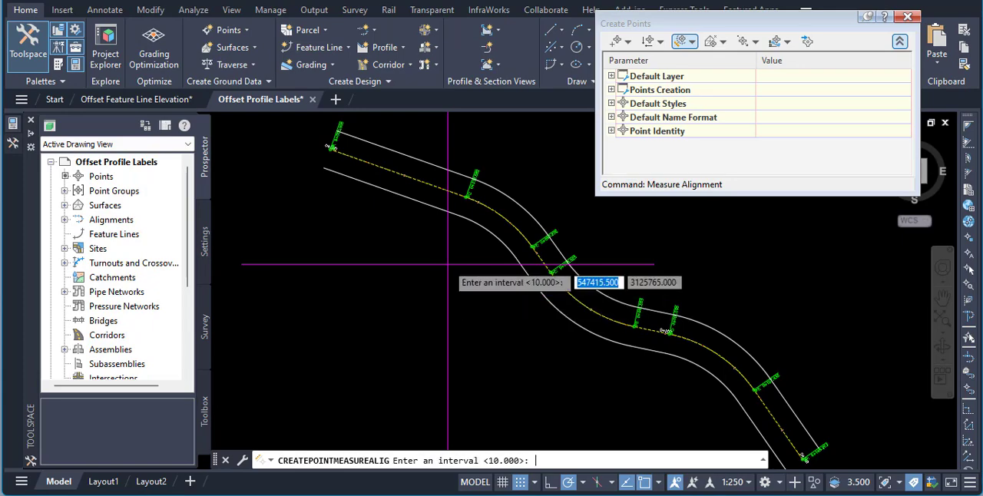
pyautogui.press('Return')
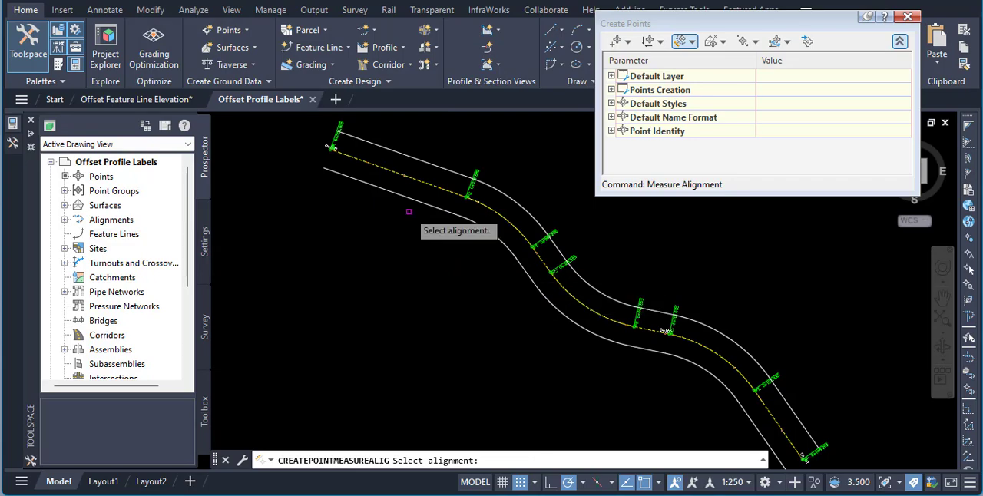
# - Create points along alignment 1-Left-5.000 from its 1-Left-5.000 - -5.000 profile, at zero offset and a 10 m interval
pyautogui.scroll(8, 435, 172)
pyautogui.scroll(-7, 436, 172)
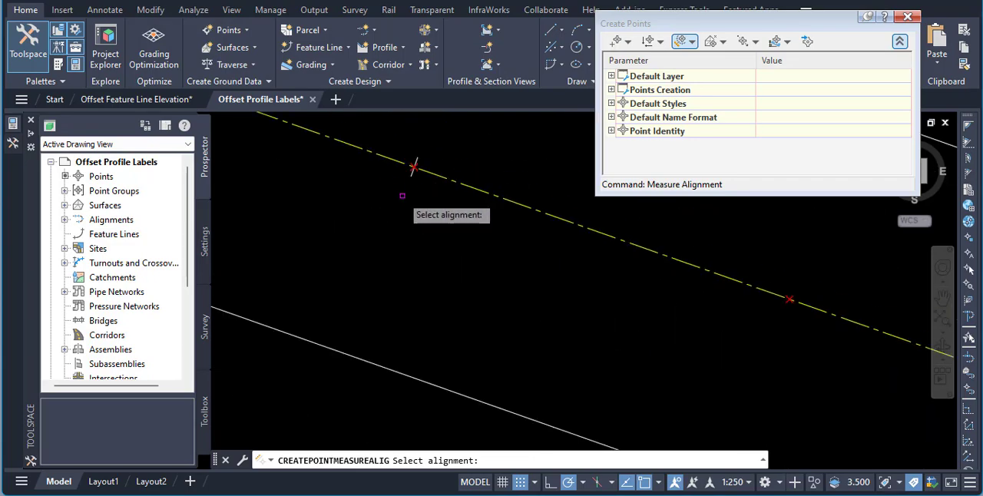
pyautogui.click(385, 177)
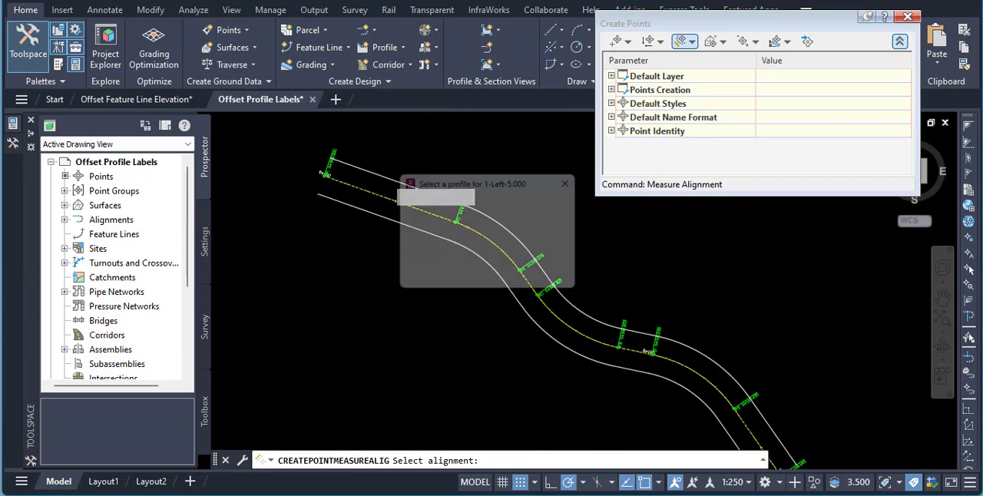
pyautogui.click(442, 211)
pyautogui.click(448, 237)
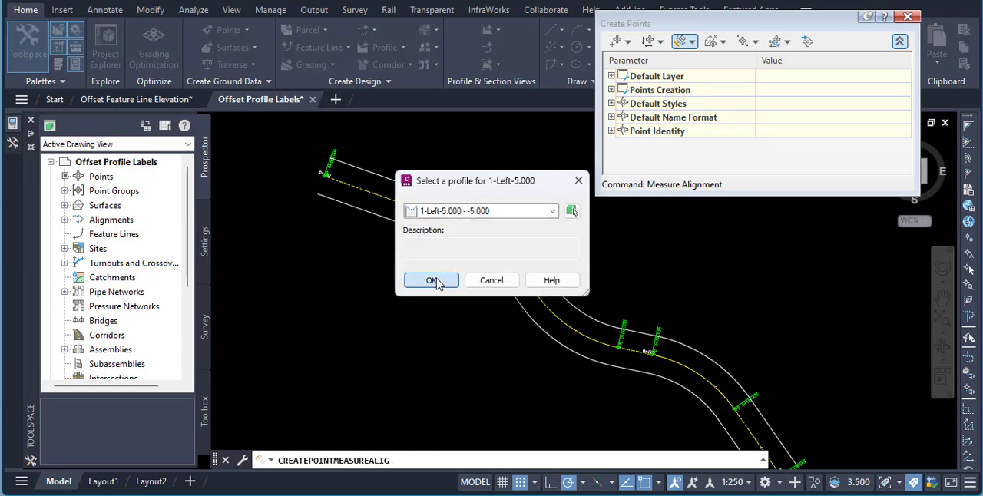
pyautogui.click(432, 281)
pyautogui.press('Return')
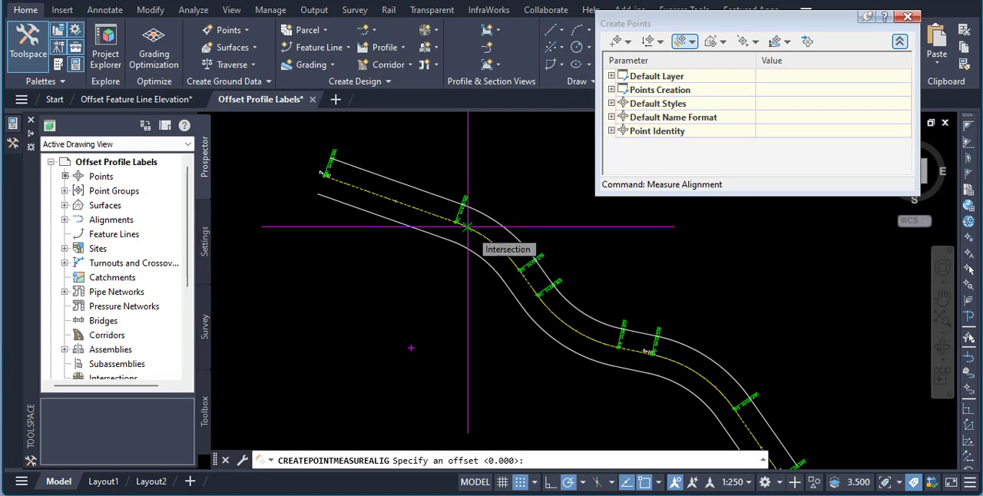
pyautogui.press('Return')
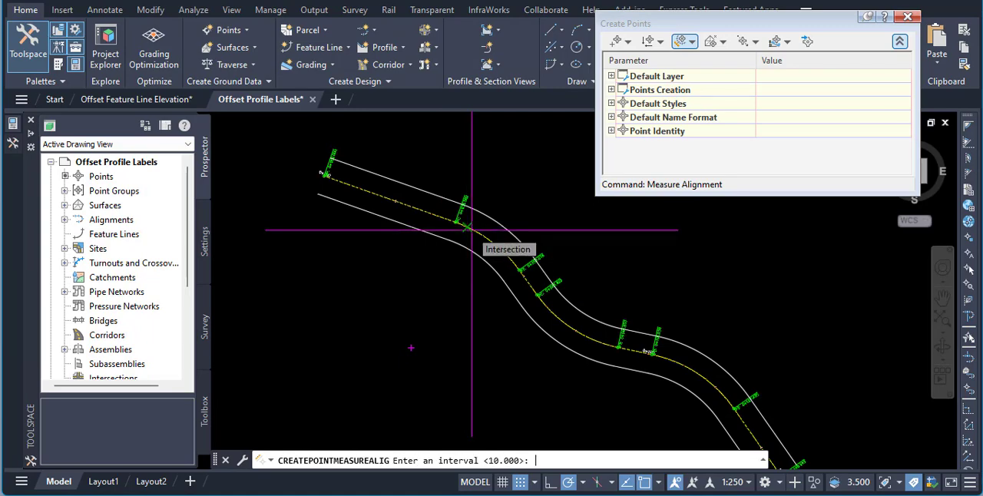
pyautogui.press('Return')
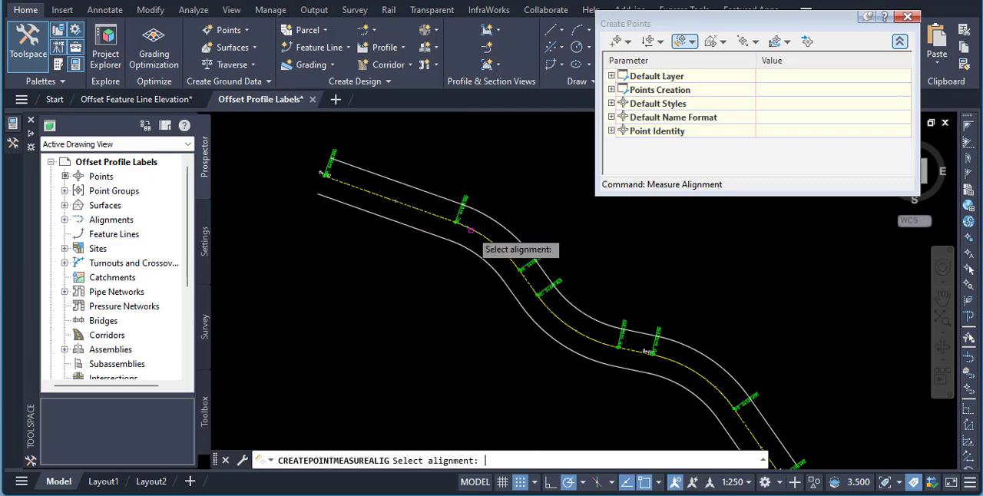
# - Create points along alignment 1-Right-5.000 from its 1-Right-5.000 - 5.000 profile over its full length at a 10 m interval
pyautogui.click(433, 233)
pyautogui.click(453, 212)
pyautogui.click(454, 238)
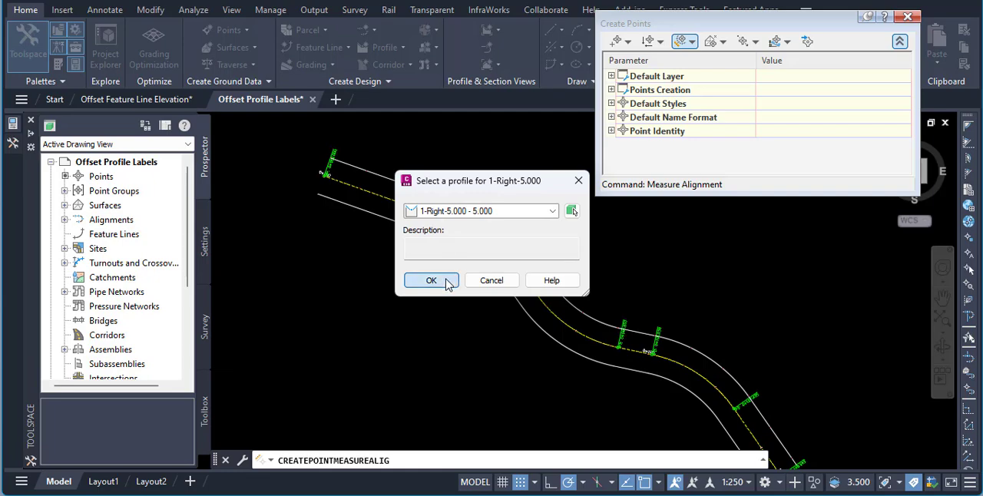
pyautogui.click(448, 283)
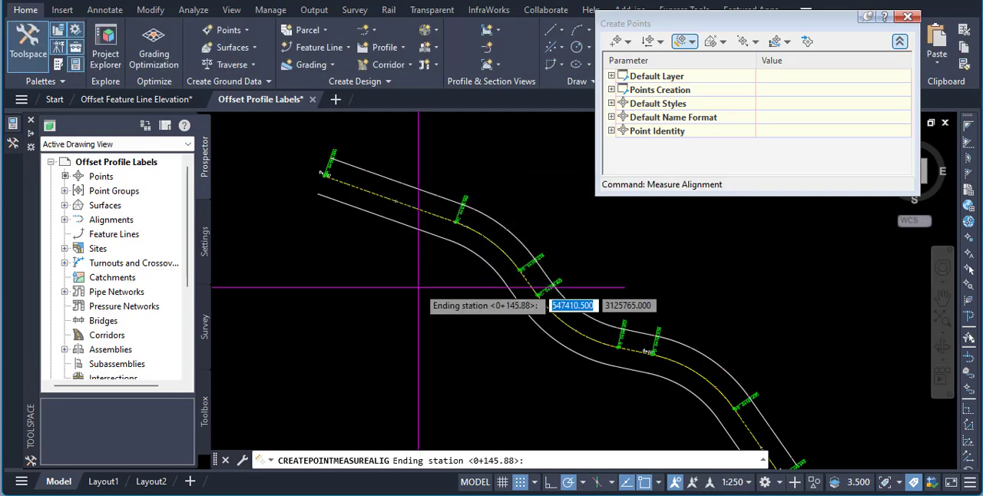
pyautogui.press('Return')
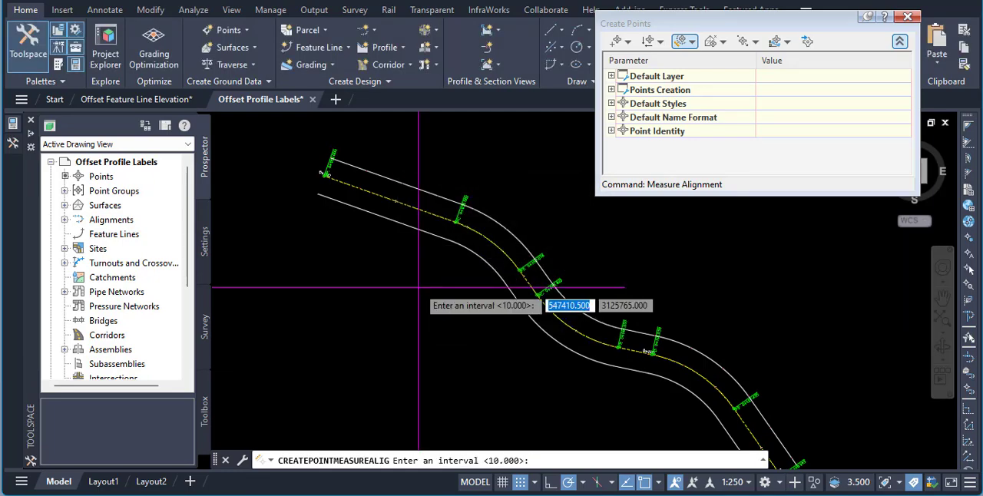
pyautogui.press('Return')
pyautogui.press('Return')
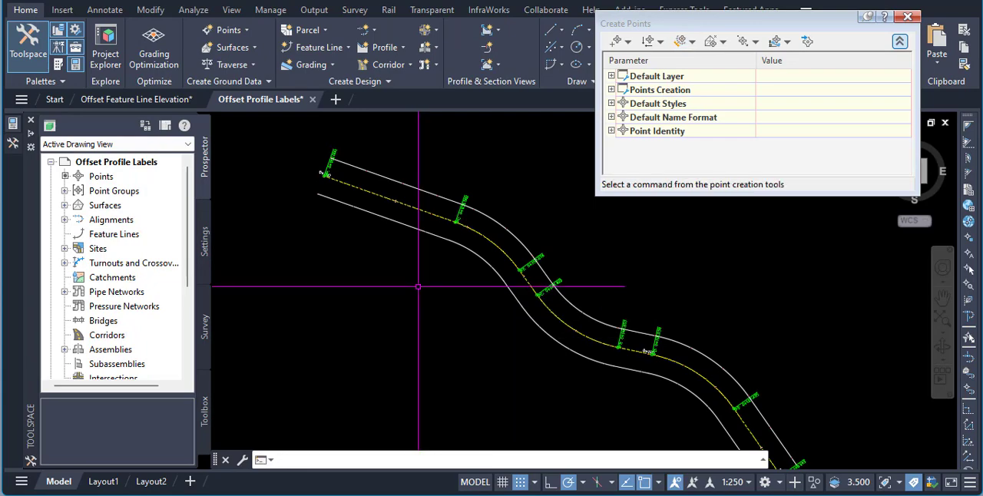
# - Set the point label style of the _All Points group to Elevation Only
pyautogui.scroll(5, 407, 206)
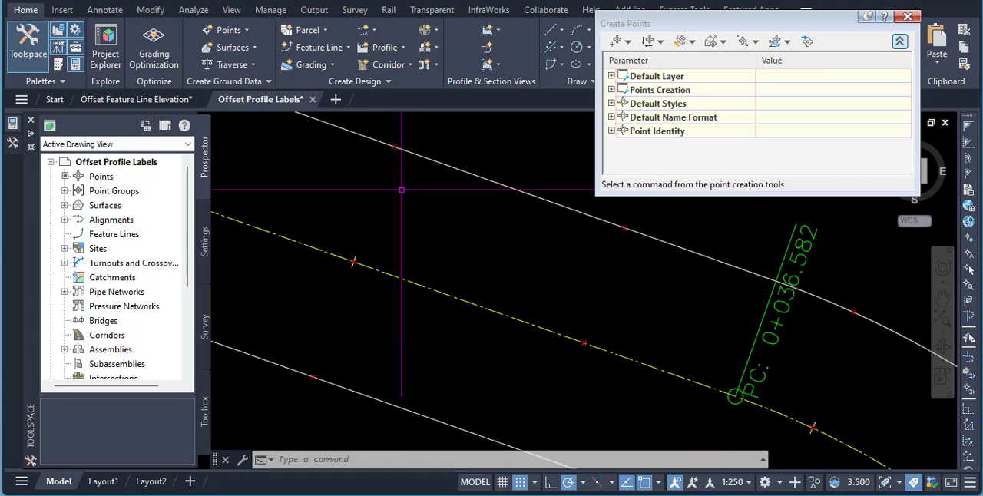
pyautogui.click(398, 165)
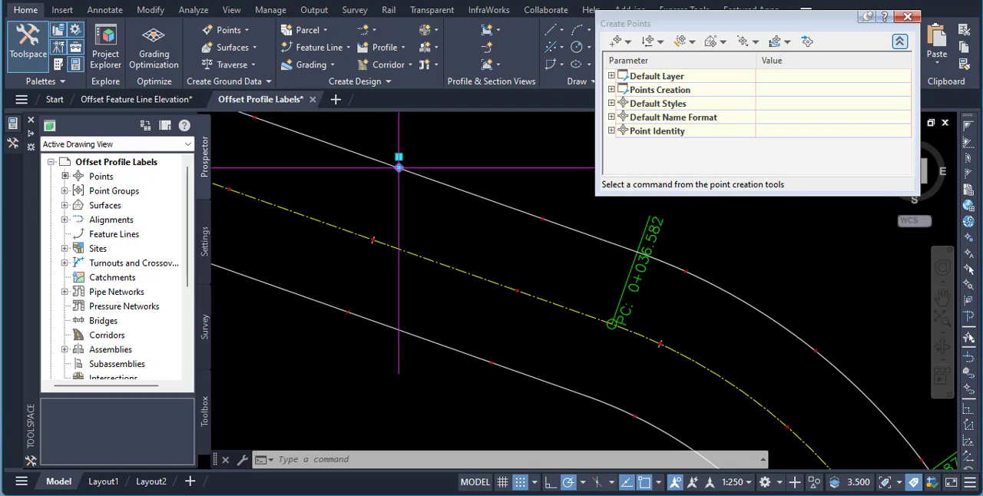
pyautogui.rightClick(422, 171)
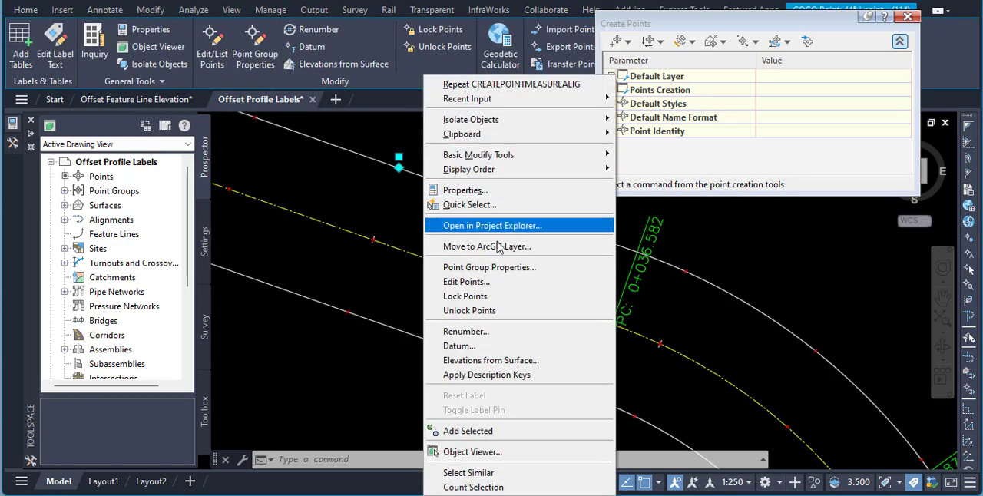
pyautogui.click(509, 267)
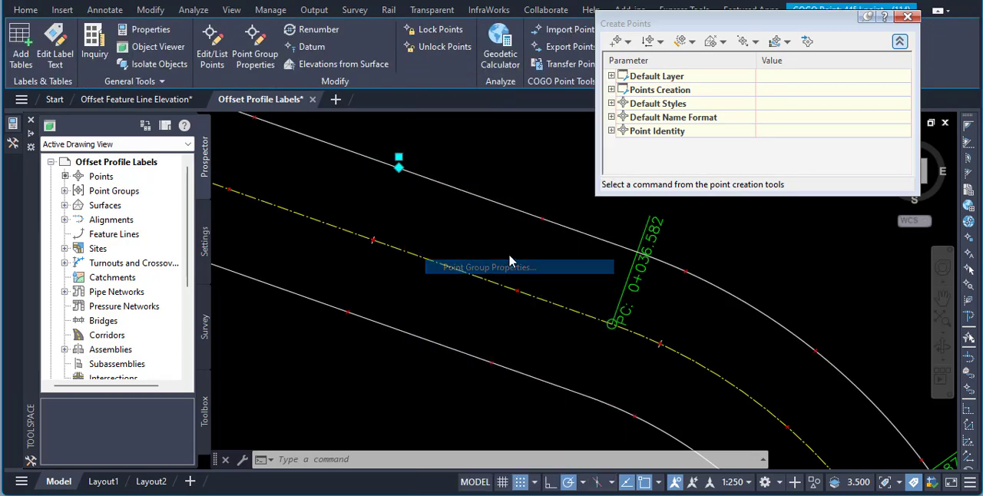
pyautogui.click(396, 278)
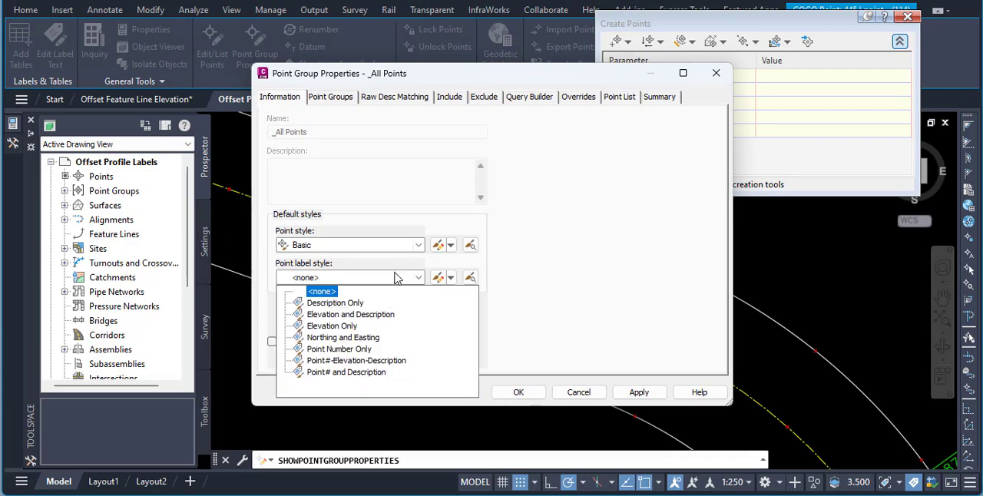
pyautogui.click(351, 328)
pyautogui.click(518, 392)
pyautogui.scroll(-2, 380, 207)
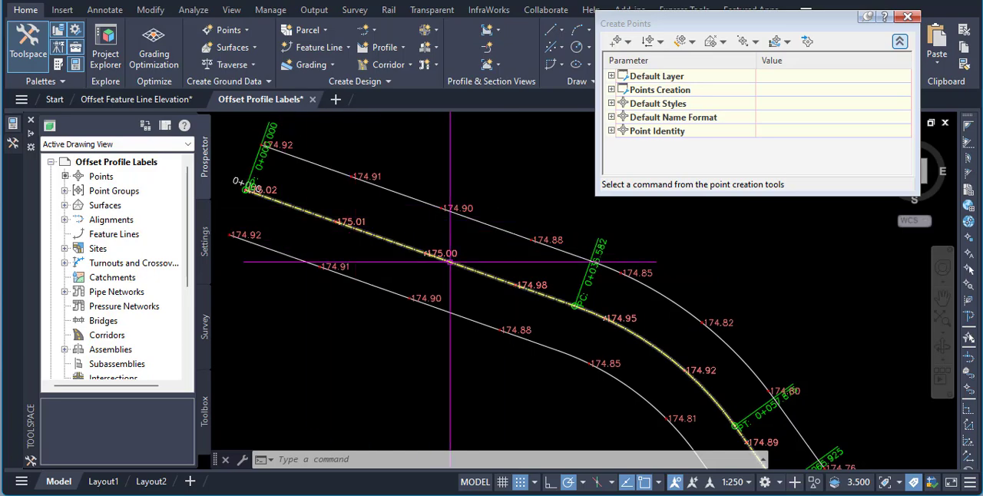
# - Examine the point elevation labels along the centreline and both offset alignments, comparing the offset elevations with the centreline
pyautogui.scroll(3, 428, 253)
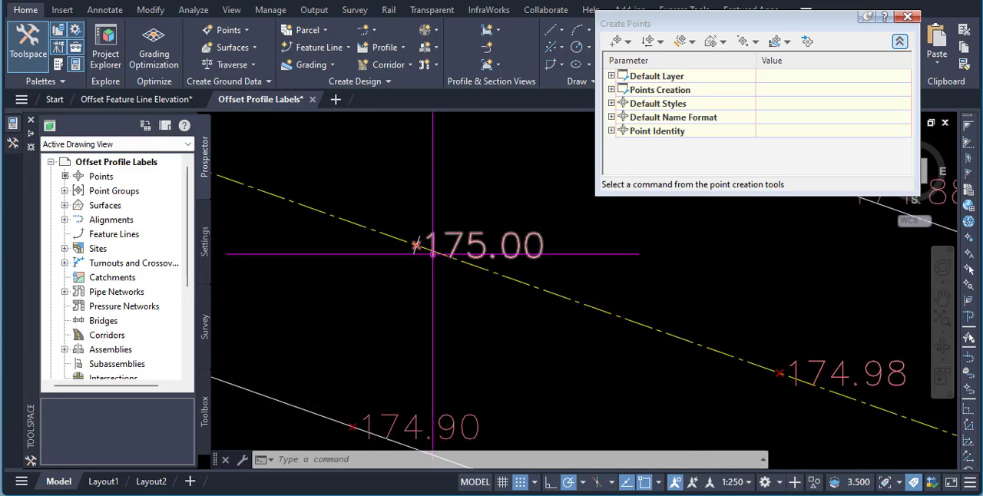
pyautogui.scroll(-1, 428, 253)
pyautogui.scroll(-4, 391, 338)
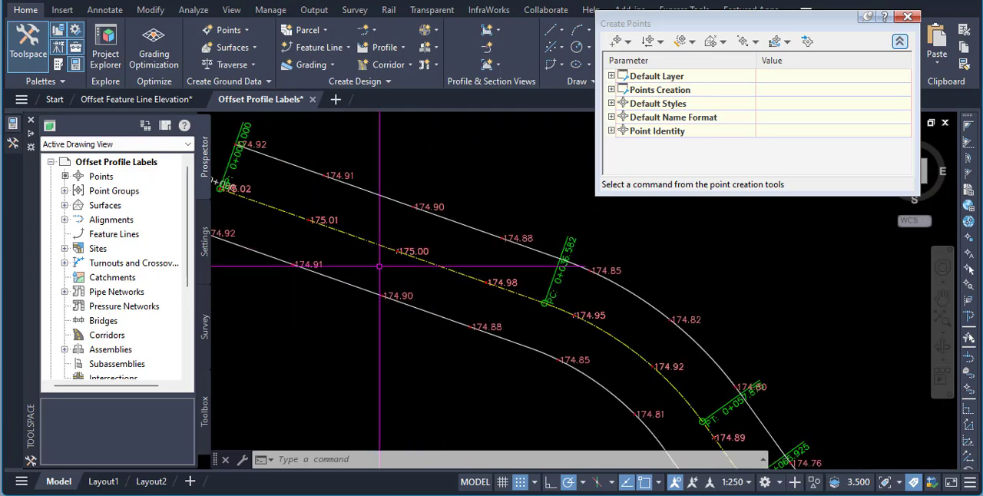
pyautogui.moveTo(511, 322)
pyautogui.mouseDown(button='middle')
pyautogui.moveTo(511, 290)
pyautogui.moveTo(442, 244)
pyautogui.mouseUp(button='middle')
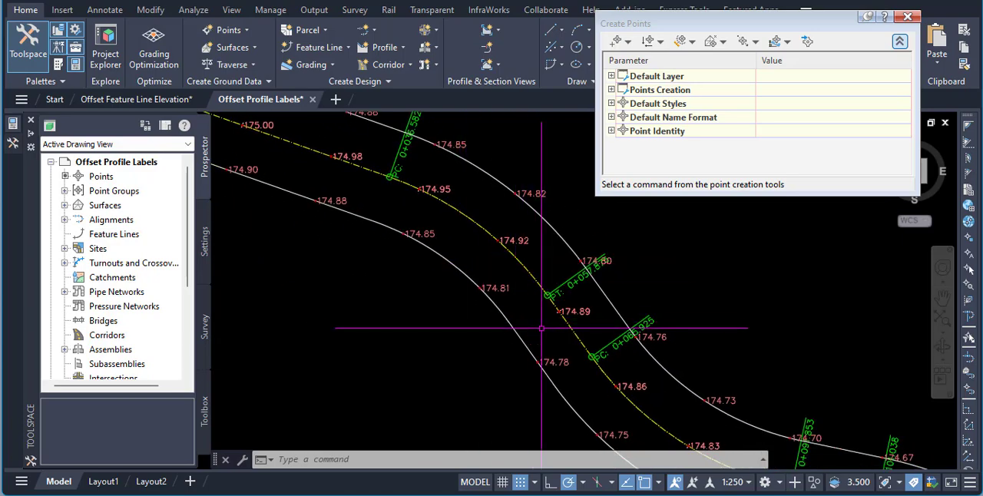
pyautogui.moveTo(542, 328); pyautogui.dragTo(548, 333, button='middle')
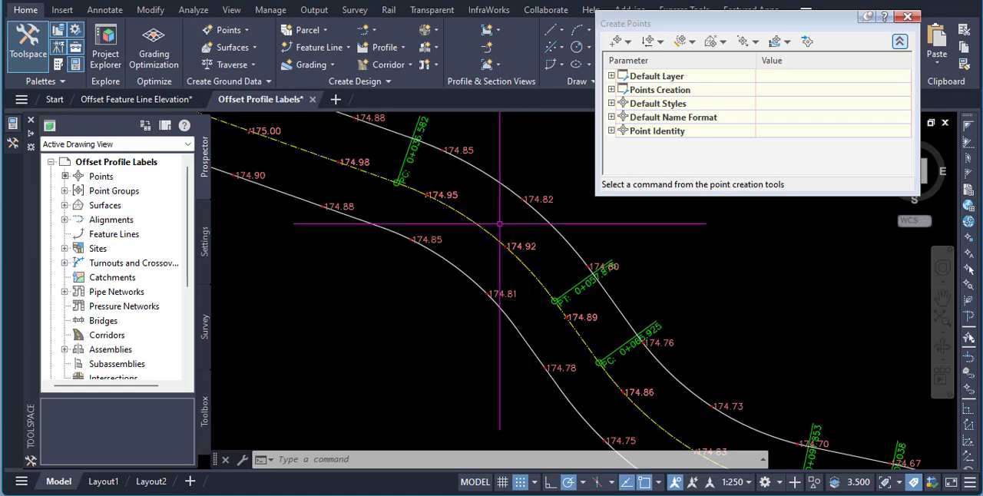
pyautogui.scroll(-2, 498, 223)
pyautogui.scroll(-2, 457, 236)
pyautogui.moveTo(542, 347); pyautogui.dragTo(535, 308, button='middle')
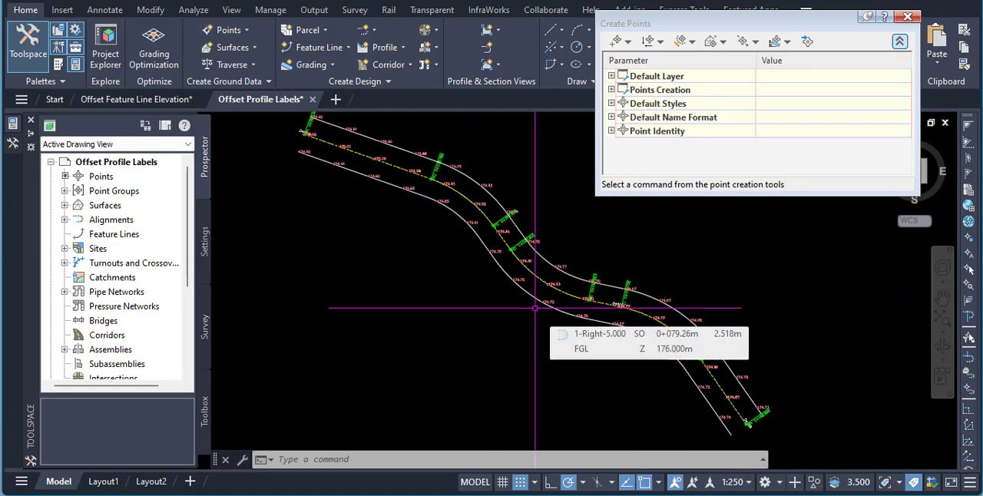
pyautogui.scroll(2, 511, 204)
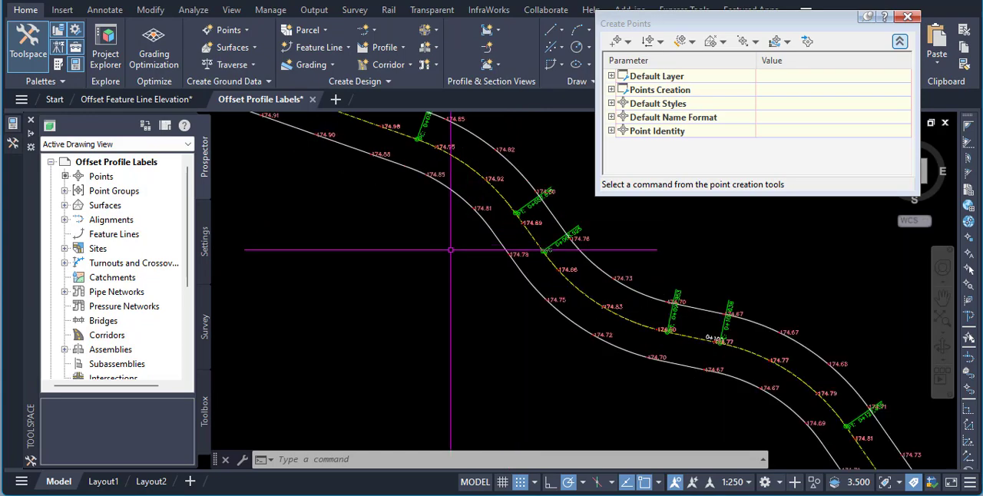
# - Delete all the COGO points along the centreline and offset alignments by selecting similar objects
pyautogui.click(499, 179)
pyautogui.rightClick(505, 184)
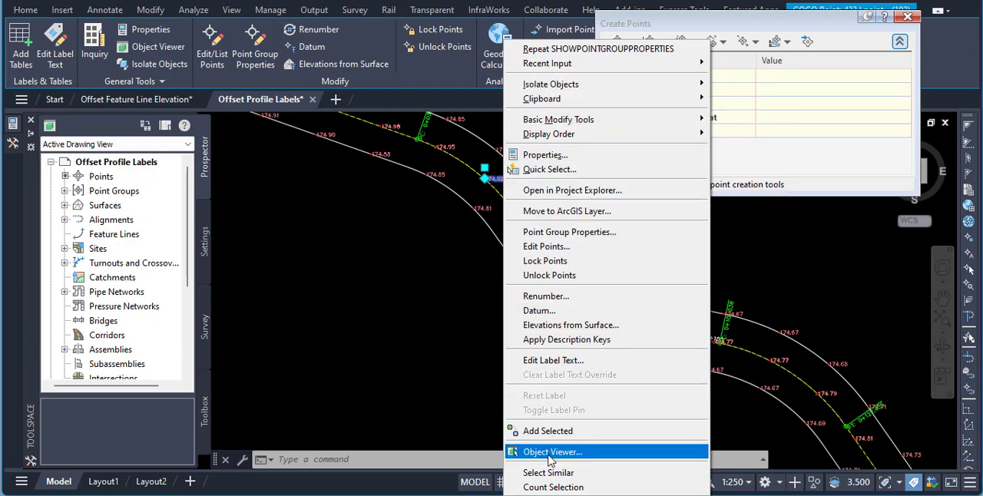
pyautogui.click(564, 472)
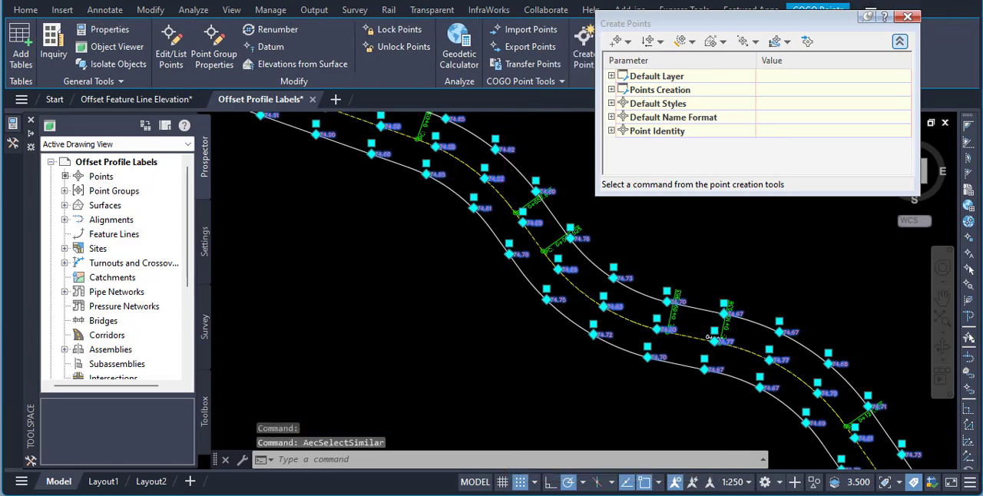
pyautogui.press('Delete')
# - Delete both 5 m offset alignments, leaving only the centreline alignment in the drawing
pyautogui.scroll(-3, 439, 307)
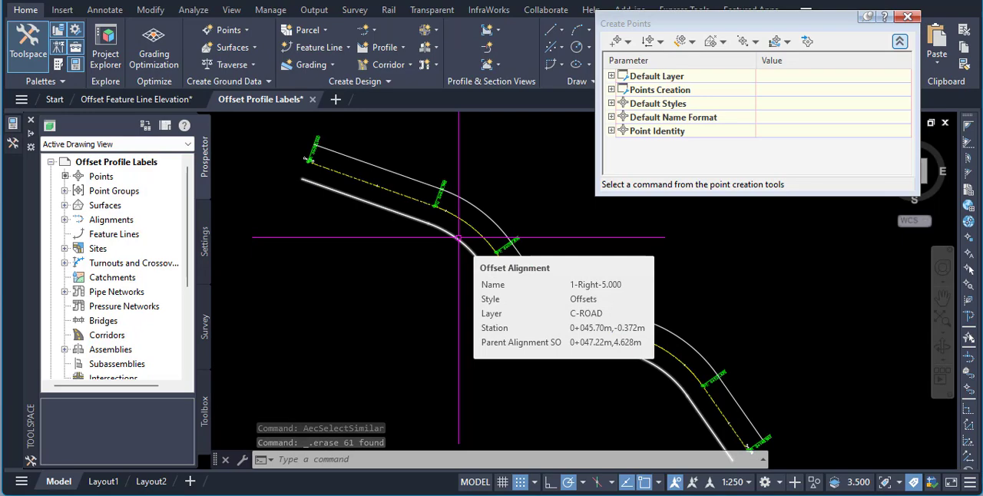
pyautogui.click(459, 238)
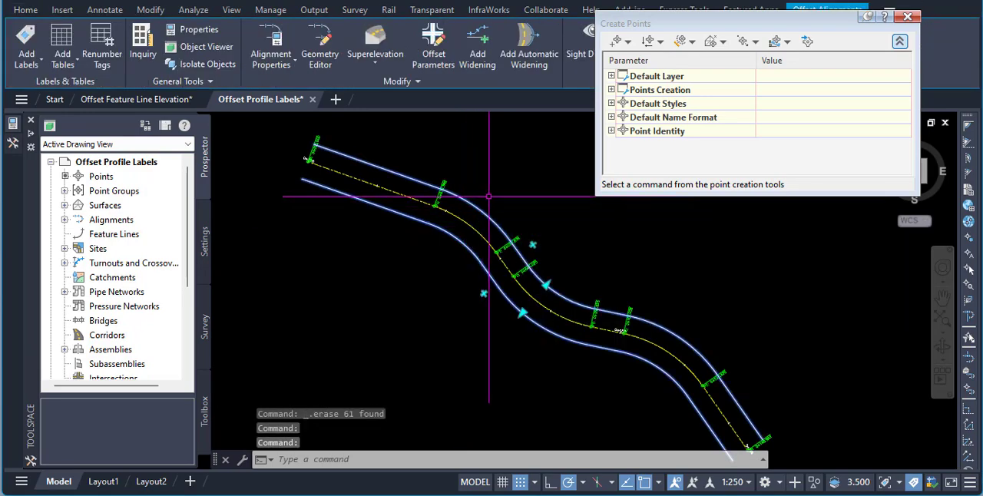
pyautogui.press('Delete')
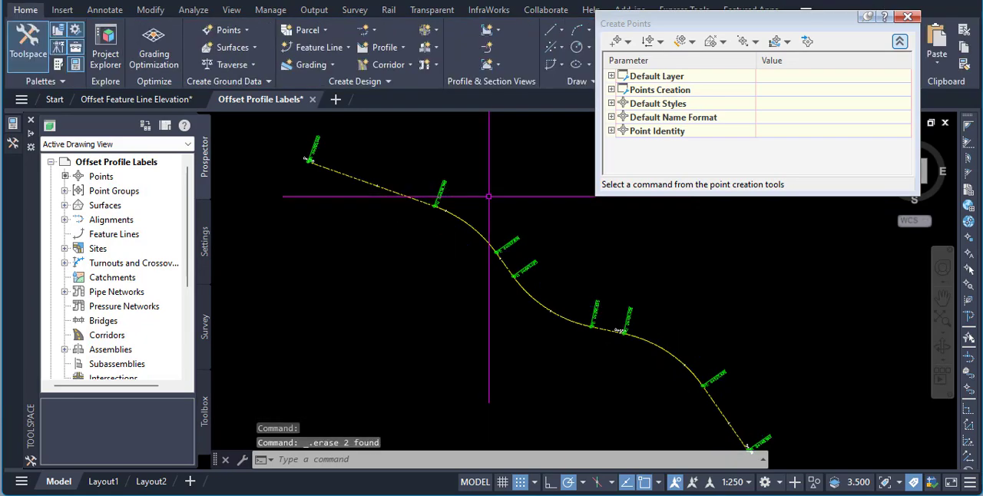
pyautogui.press('Escape')
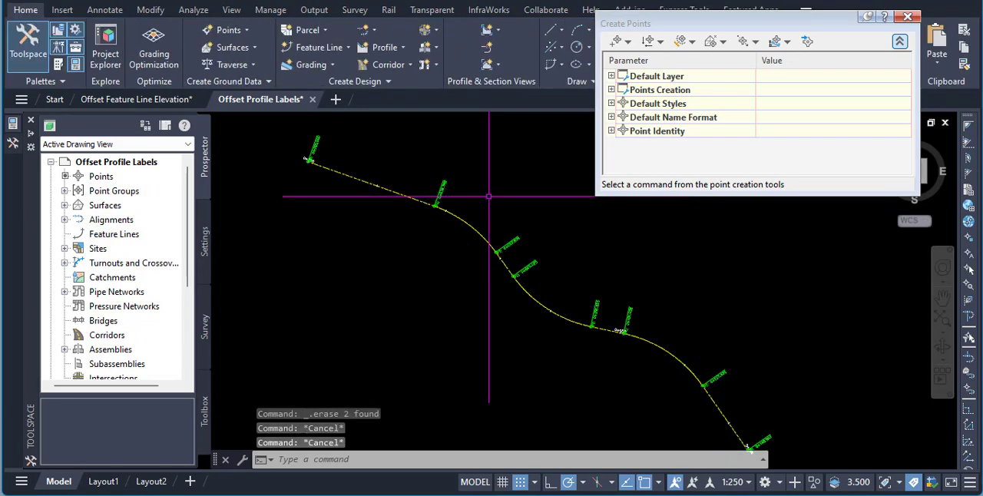
pyautogui.moveTo(530, 217)
pyautogui.mouseDown(button='middle')
pyautogui.moveTo(542, 201)
pyautogui.moveTo(550, 207)
pyautogui.mouseUp(button='middle')
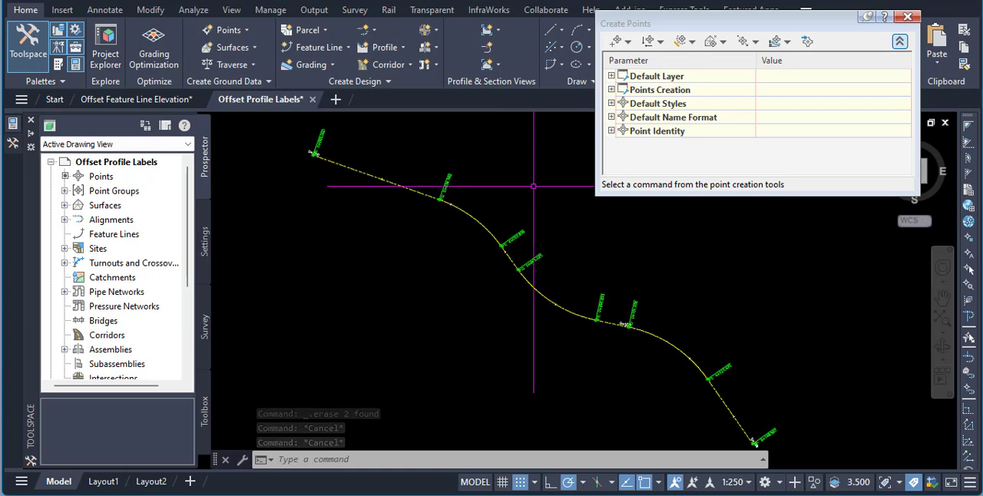
# - Create a dynamically linked feature line from alignment 1 using the CL DESIGN profile, Basic style, CL name suffix and point weeding at the 10 m length factor
pyautogui.click(371, 175)
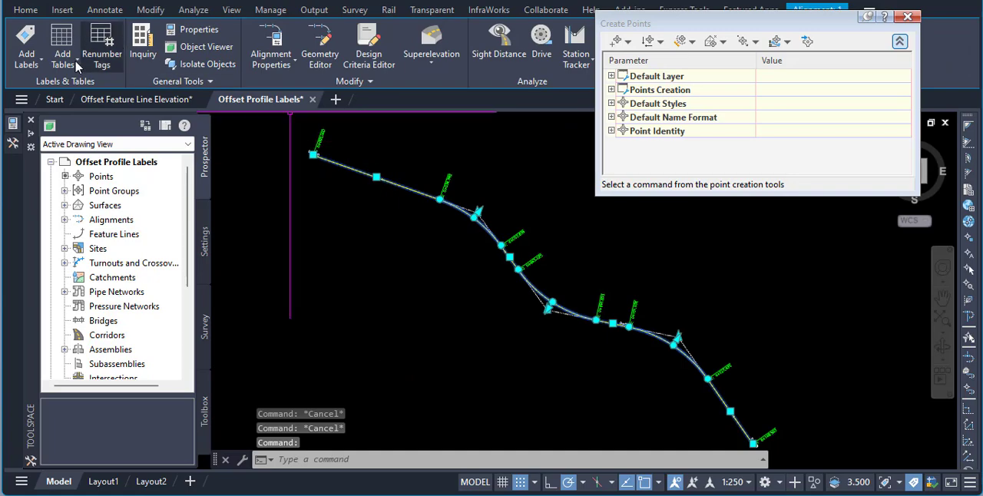
pyautogui.click(25, 9)
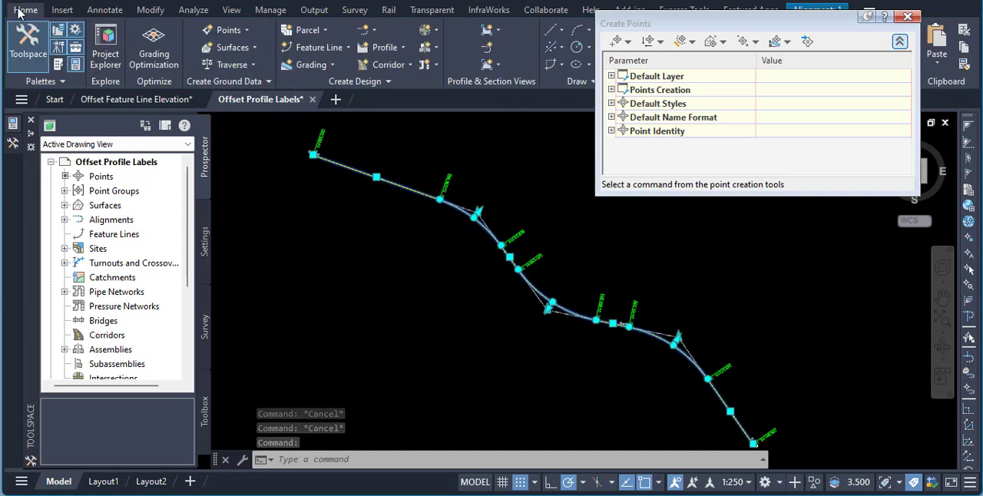
pyautogui.click(338, 47)
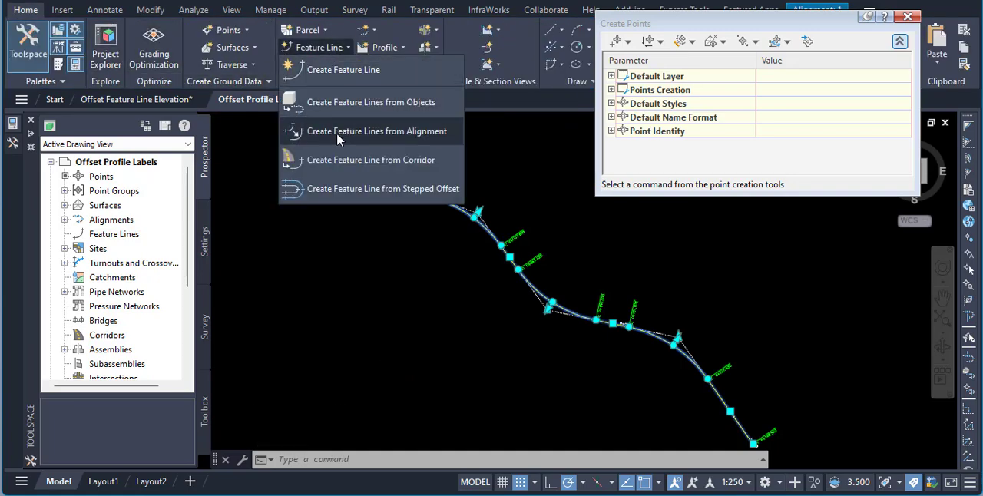
pyautogui.click(397, 132)
pyautogui.click(341, 171)
pyautogui.moveTo(440, 43); pyautogui.dragTo(281, 27)
pyautogui.click(238, 94)
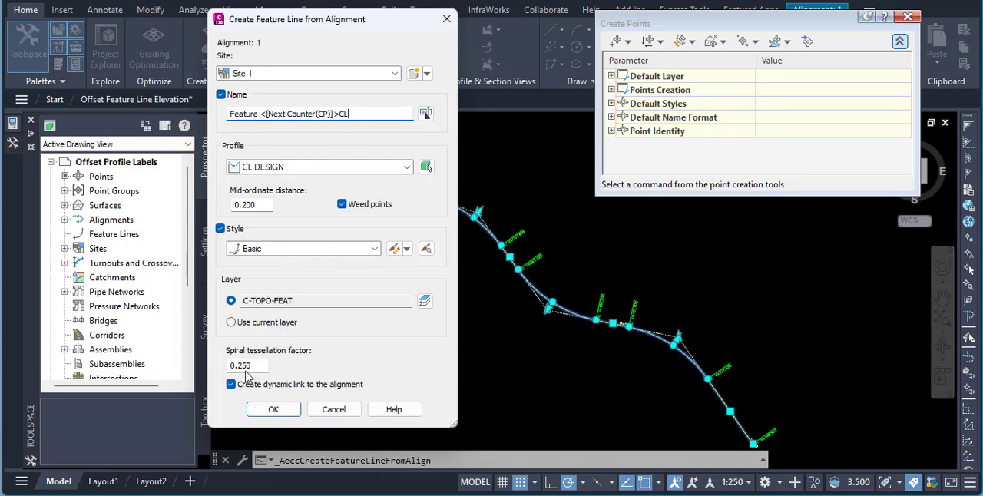
pyautogui.click(273, 409)
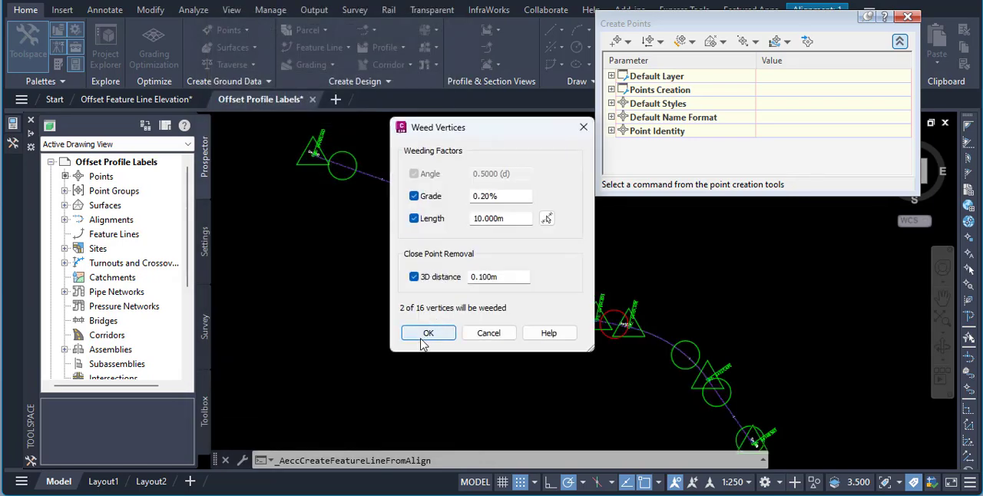
pyautogui.click(424, 334)
pyautogui.press('Escape')
pyautogui.press('Escape')
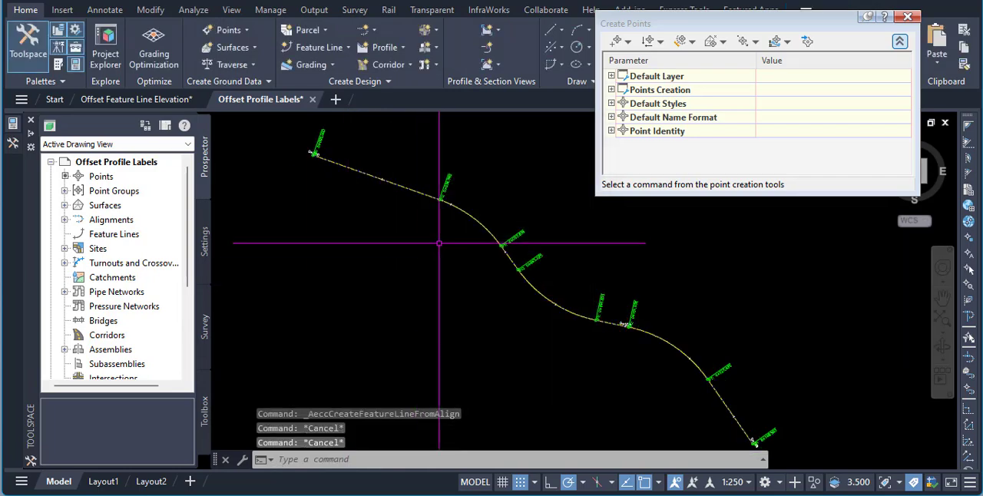
# - Close the point creation tools and turn off the centreline feature line's dynamic link in its properties
pyautogui.click(462, 209)
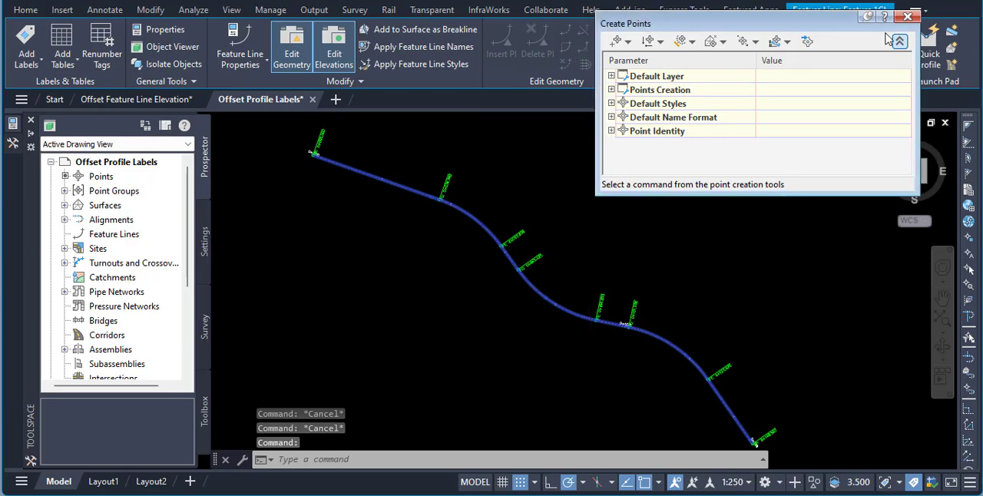
pyautogui.click(908, 17)
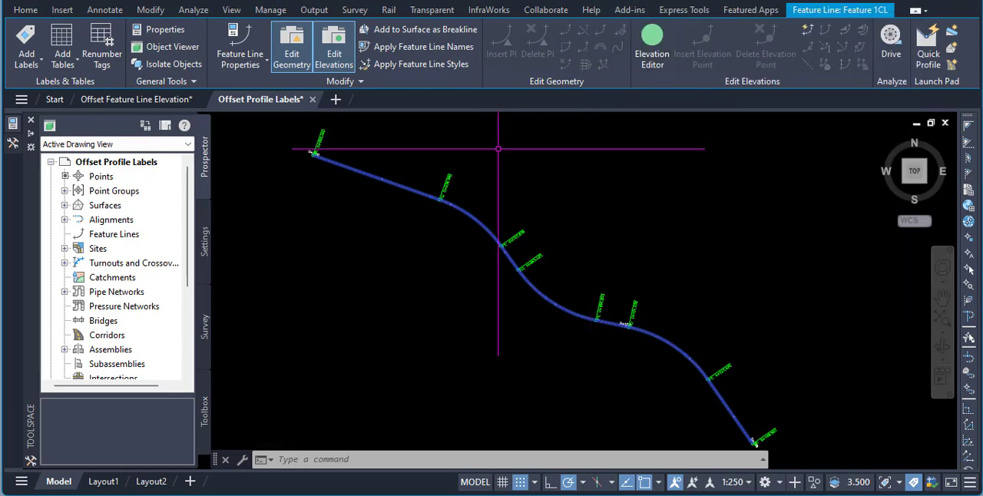
pyautogui.rightClick(497, 231)
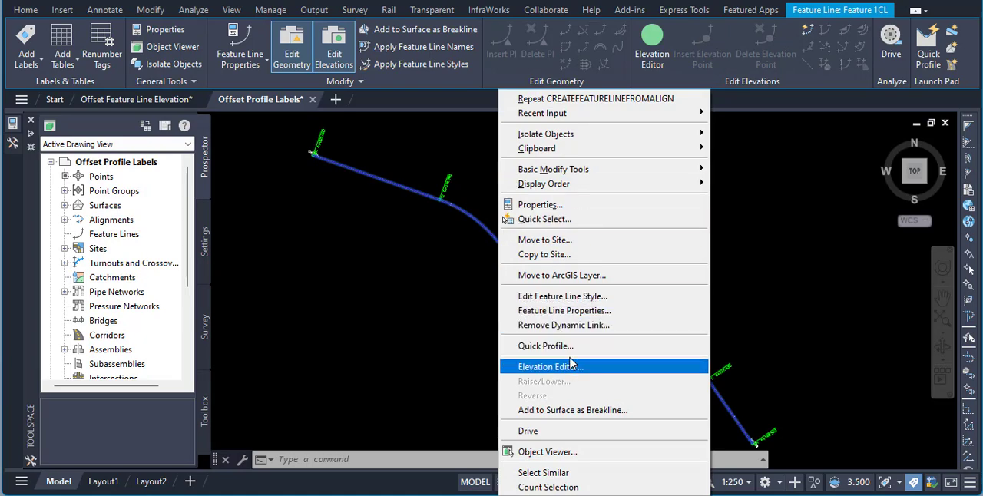
pyautogui.click(583, 310)
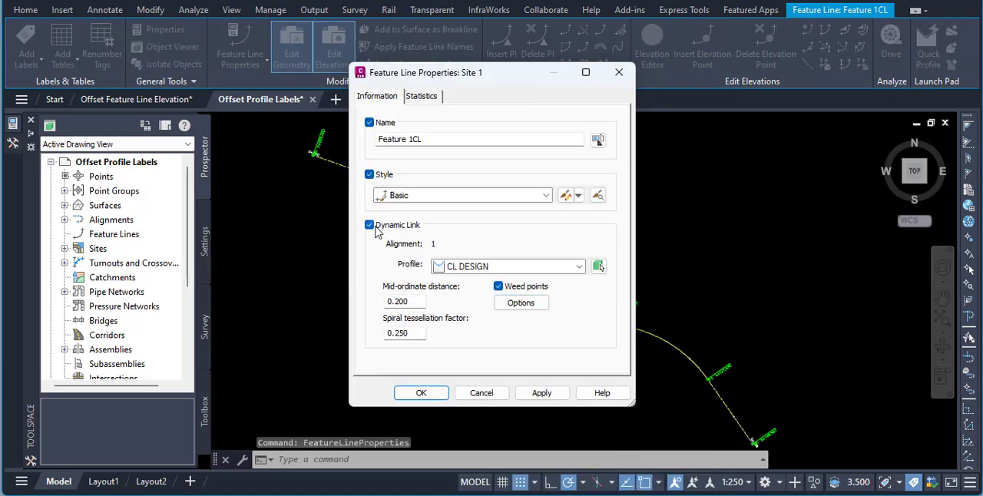
pyautogui.click(370, 226)
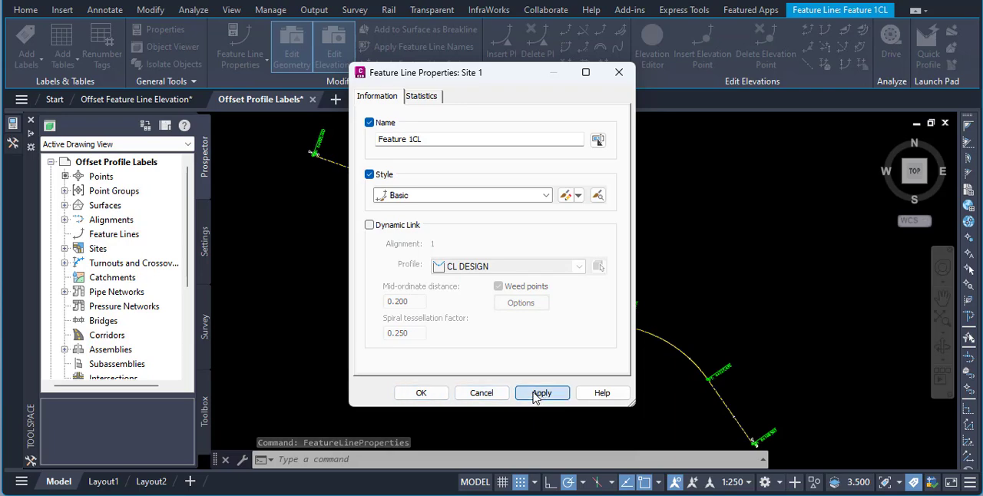
pyautogui.click(421, 393)
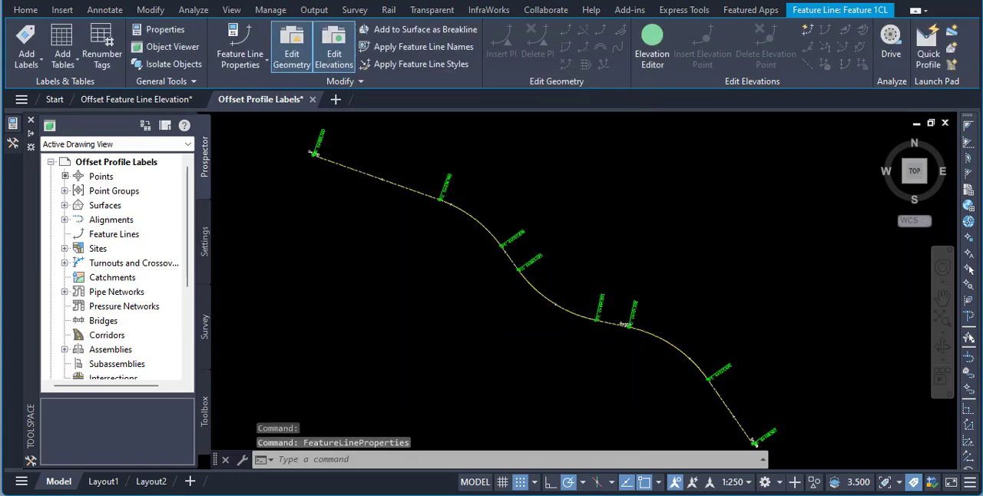
# - Insert elevation points along the centreline feature line at a 10 m increment and check their spacing near station 0+100
pyautogui.click(477, 220)
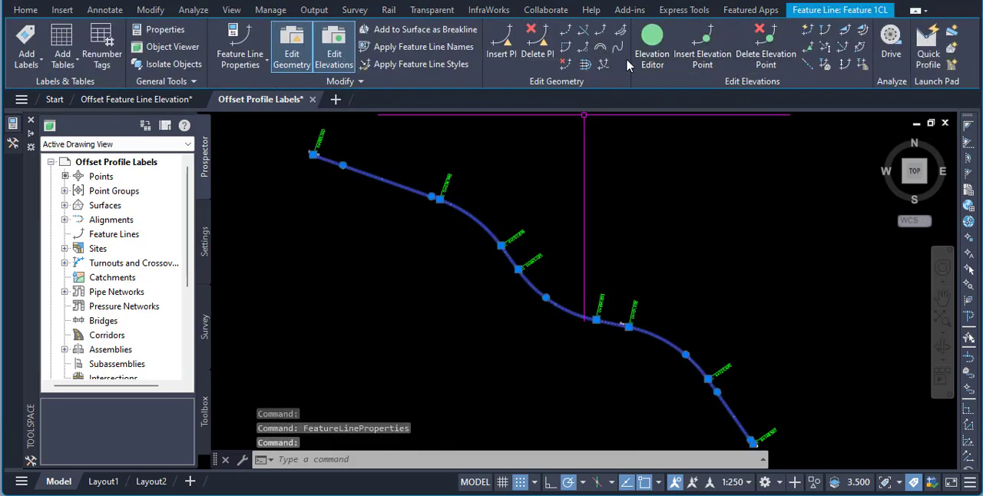
pyautogui.scroll(-2, 340, 260)
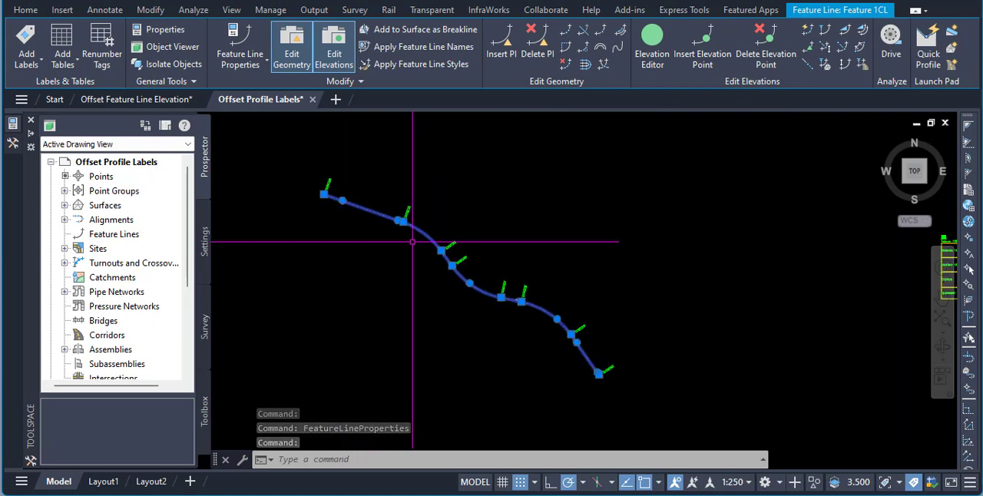
pyautogui.scroll(2, 417, 238)
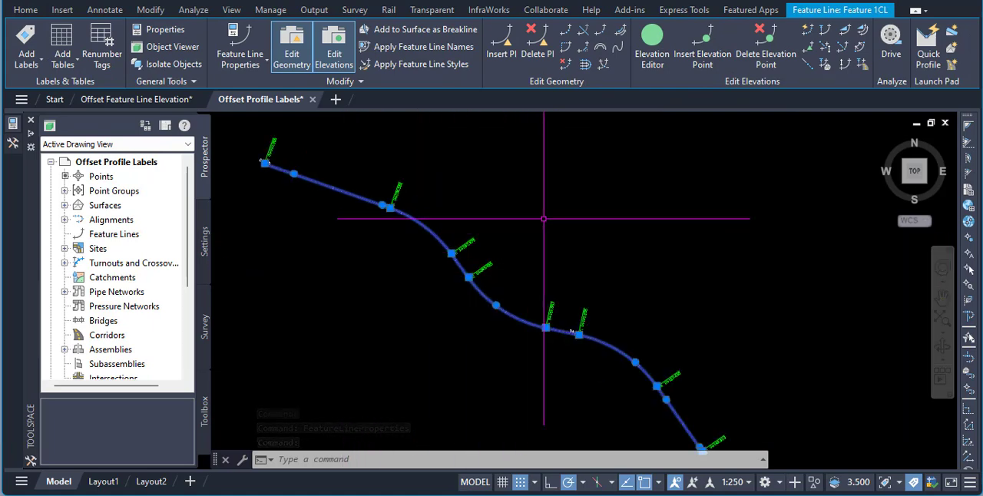
pyautogui.moveTo(527, 215); pyautogui.dragTo(547, 203, button='middle')
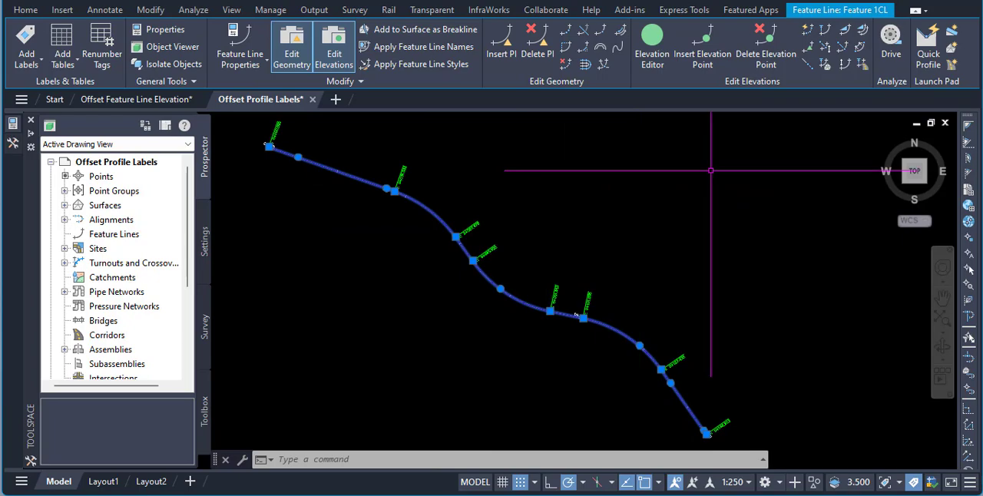
pyautogui.click(702, 60)
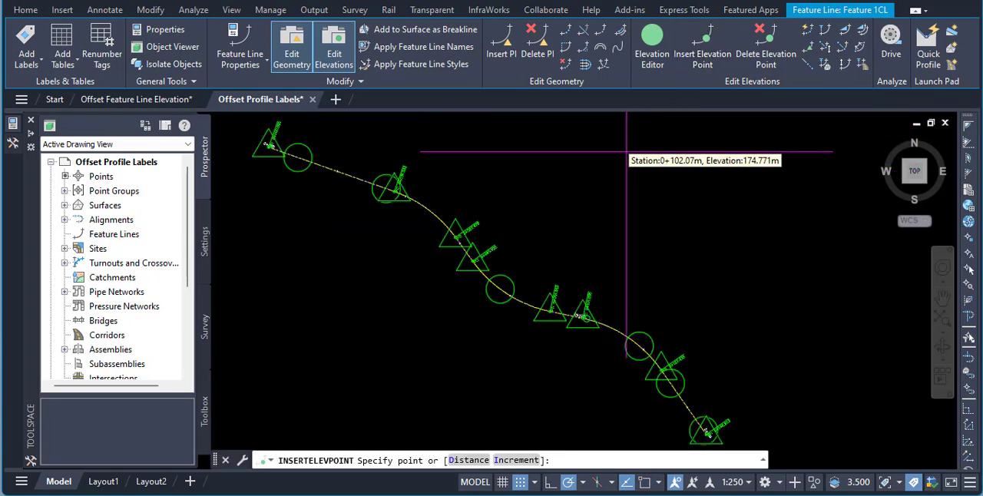
pyautogui.click(514, 461)
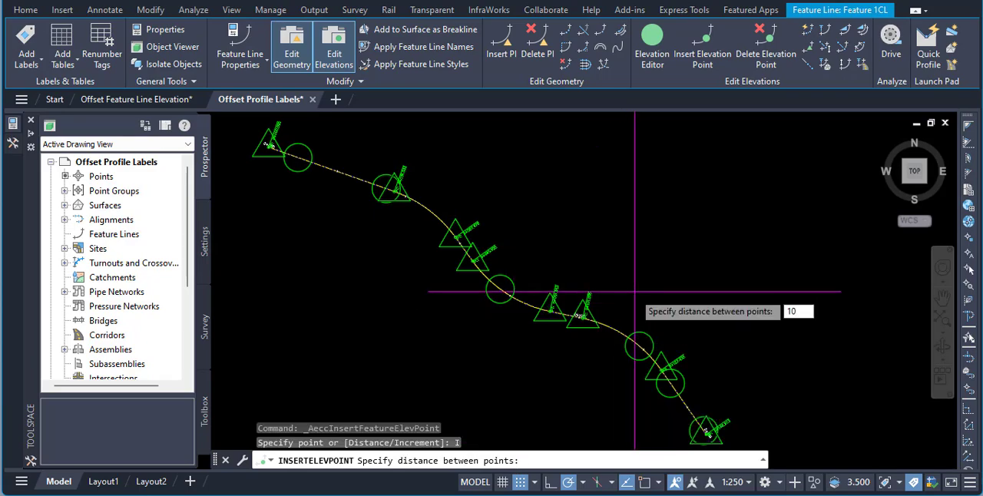
pyautogui.write('10')
pyautogui.press('Return')
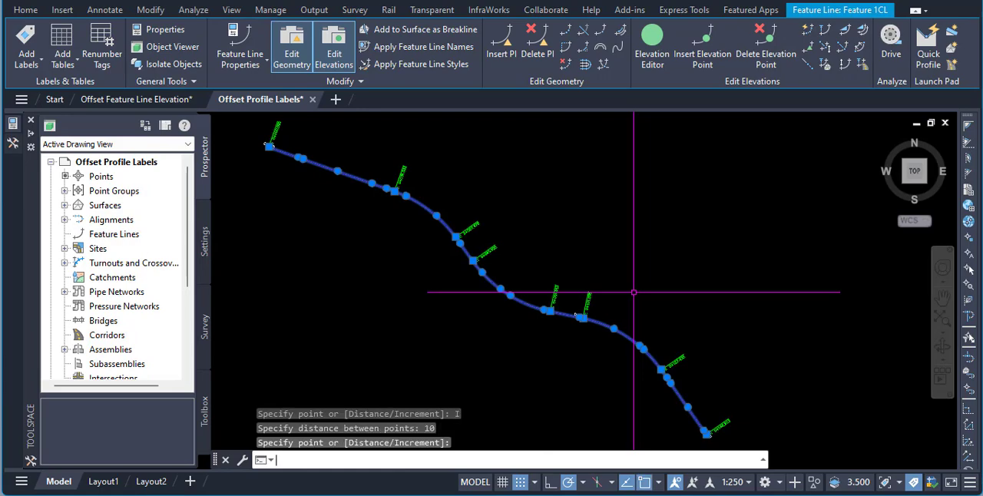
pyautogui.scroll(5, 592, 322)
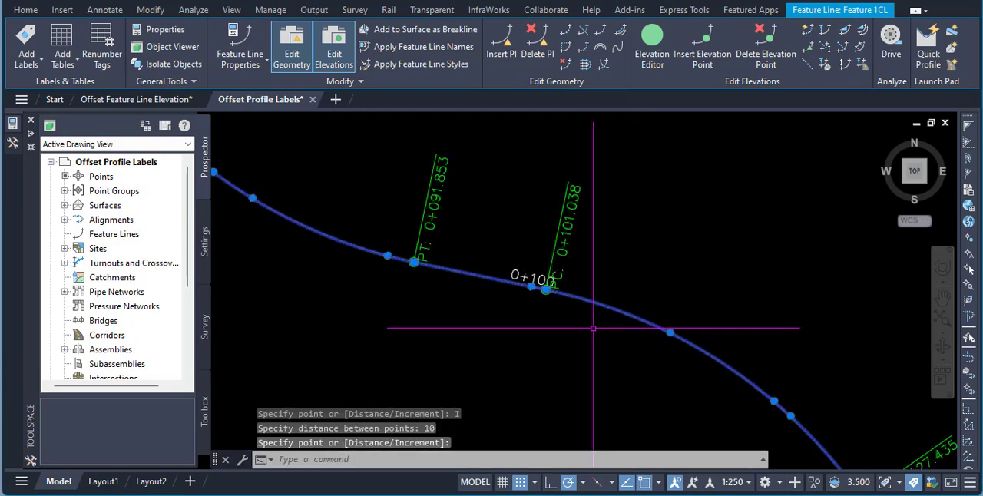
pyautogui.scroll(-4, 557, 304)
pyautogui.scroll(5, 500, 274)
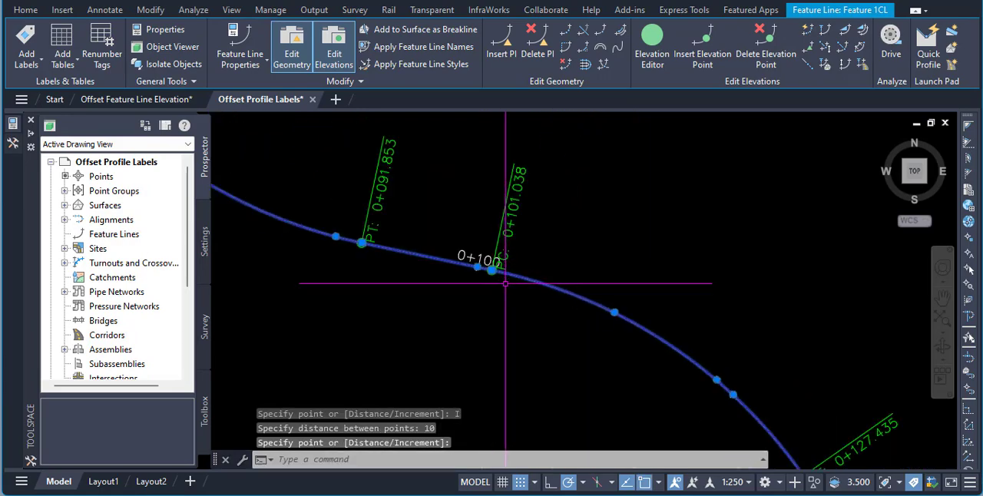
pyautogui.scroll(-2, 575, 325)
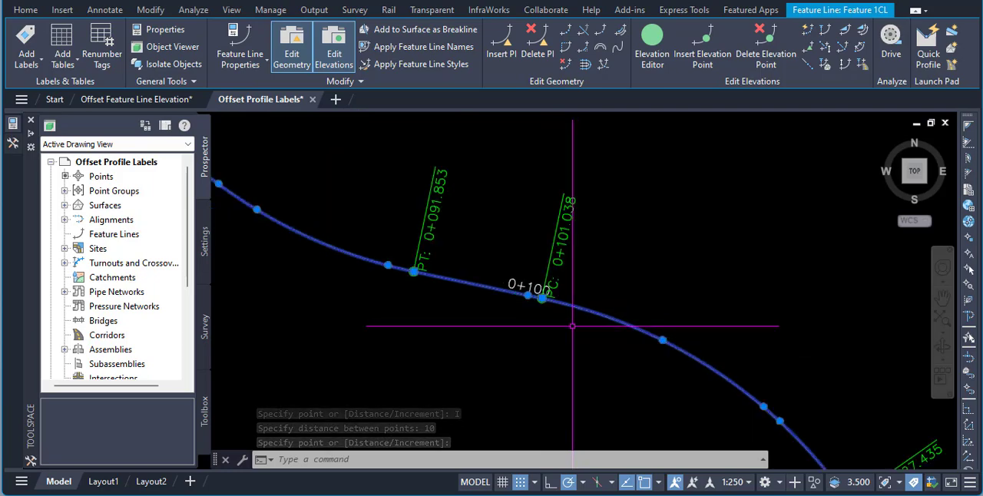
# - Examine the elevation points along the full length of the centreline feature line and clear its selection
pyautogui.scroll(4, 568, 307)
pyautogui.scroll(-6, 509, 301)
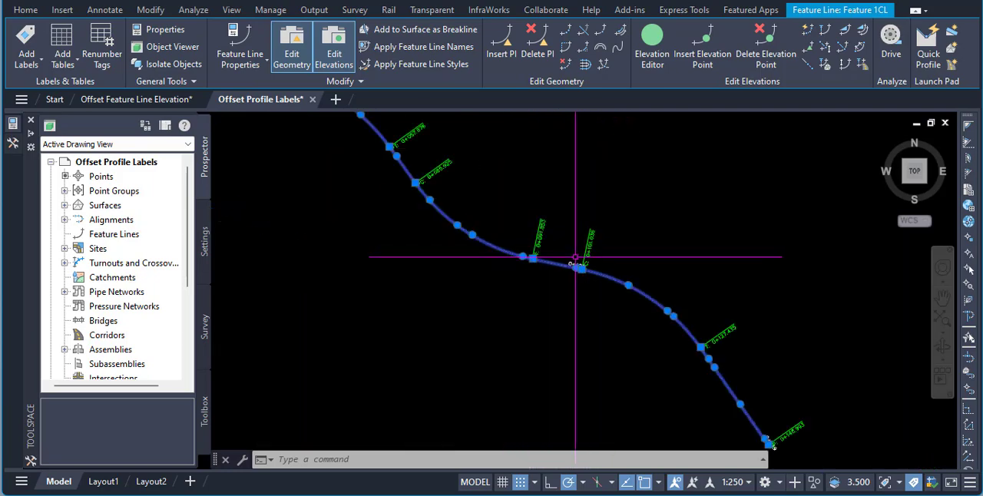
pyautogui.press('Escape')
pyautogui.press('Escape')
# - Offset the centreline feature line 5 m to its southwest side at a -2 grade
pyautogui.scroll(4, 380, 165)
pyautogui.scroll(3, 397, 191)
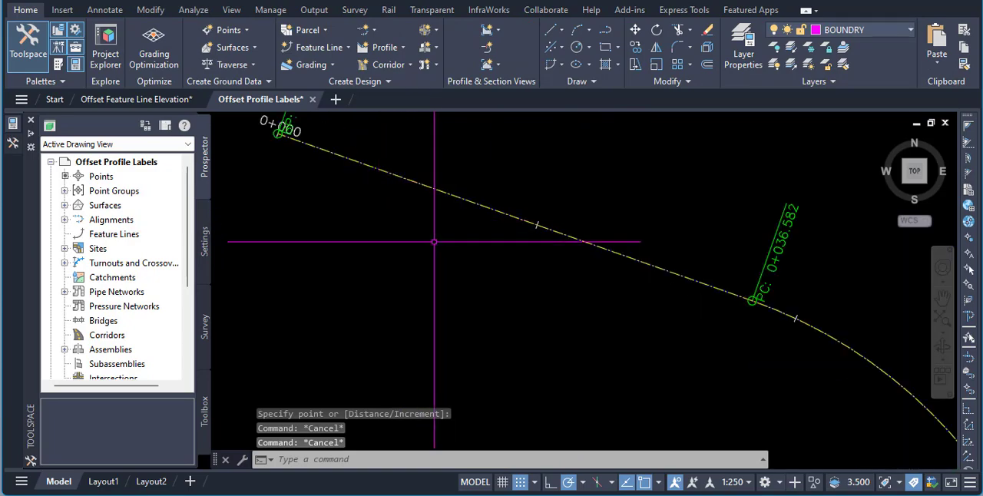
pyautogui.scroll(-2, 387, 188)
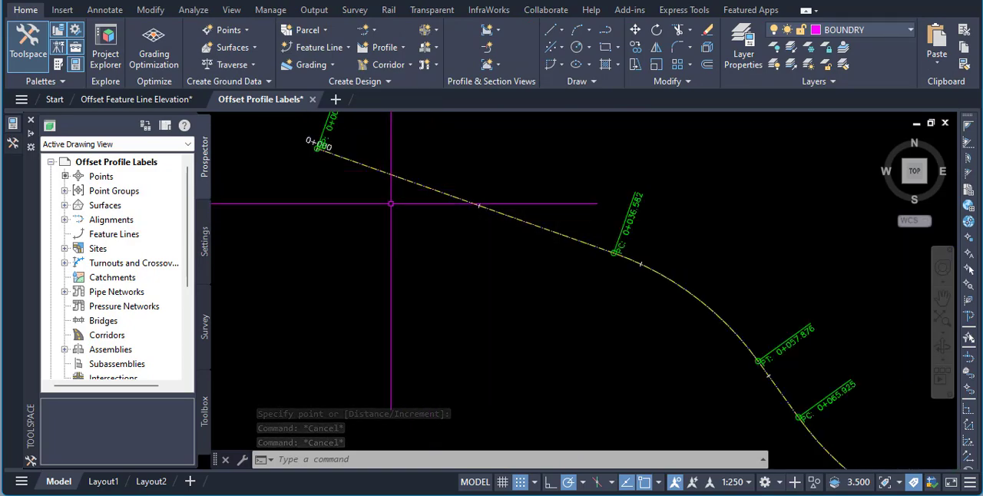
pyautogui.moveTo(391, 203)
pyautogui.press('Escape')
pyautogui.press('Escape')
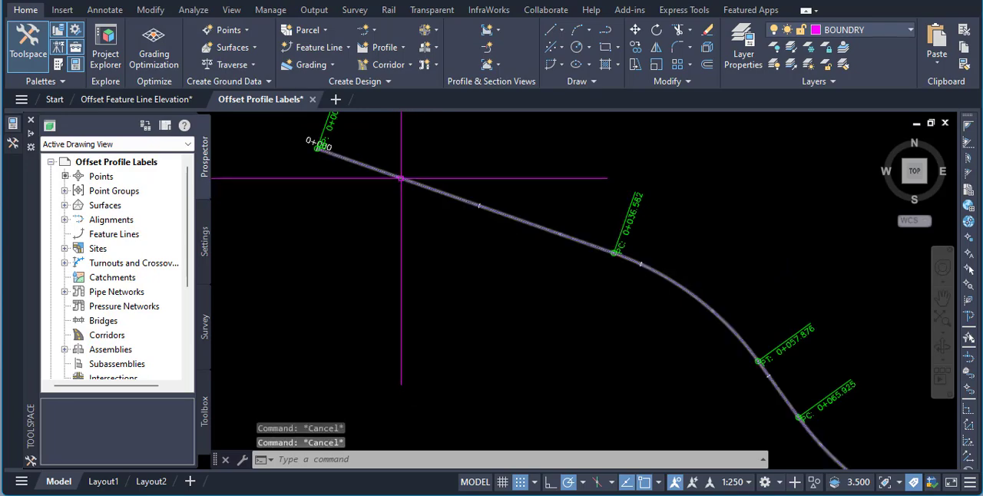
pyautogui.click(400, 181)
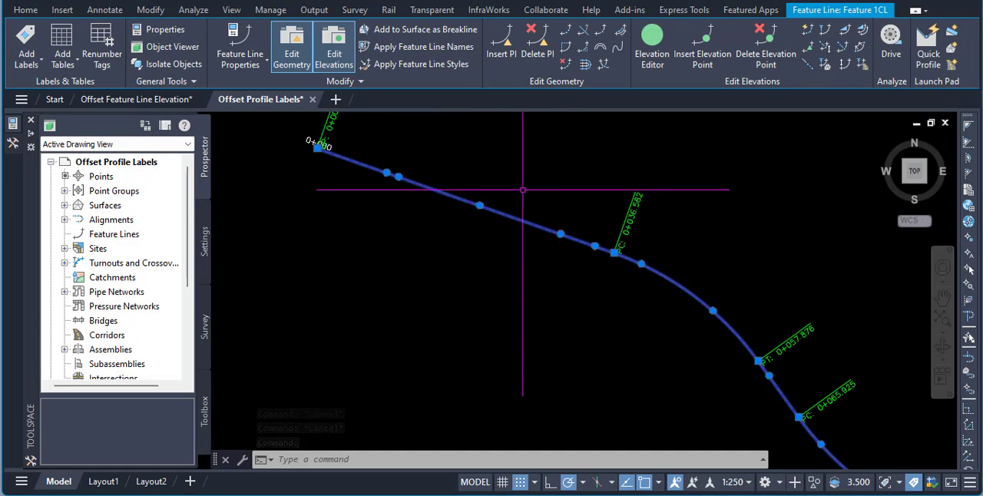
pyautogui.click(584, 64)
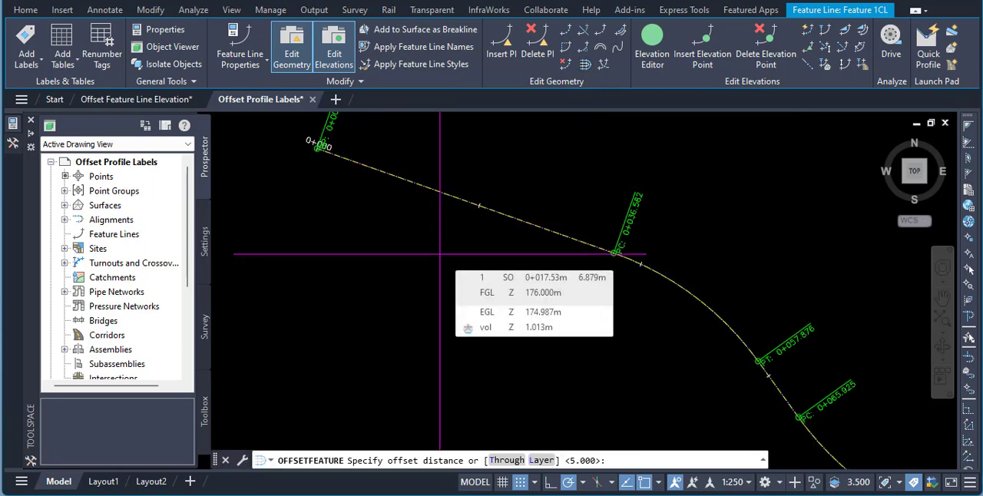
pyautogui.press('Return')
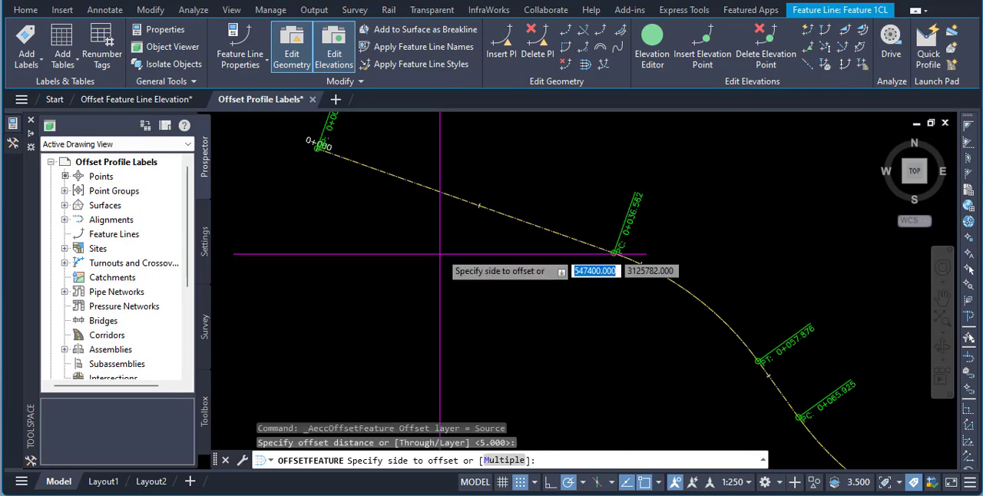
pyautogui.click(409, 271)
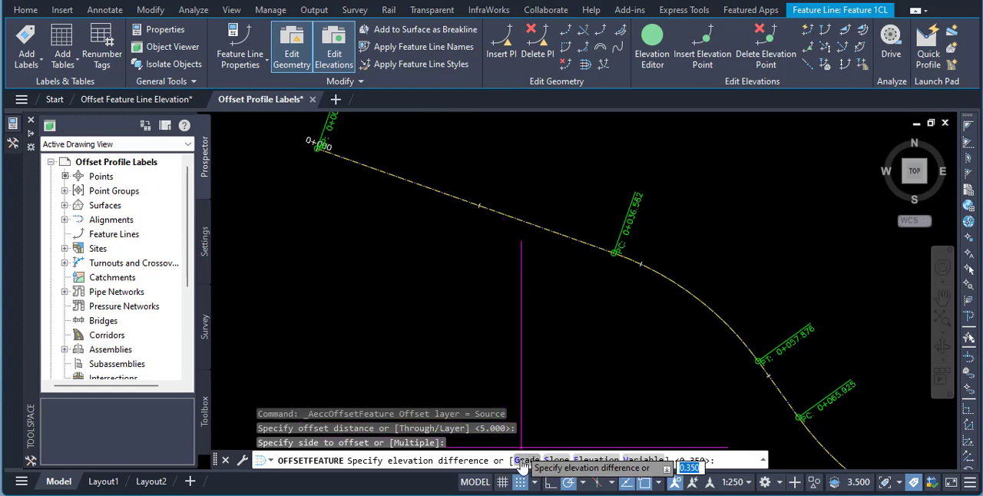
pyautogui.write('G')
pyautogui.press('Return')
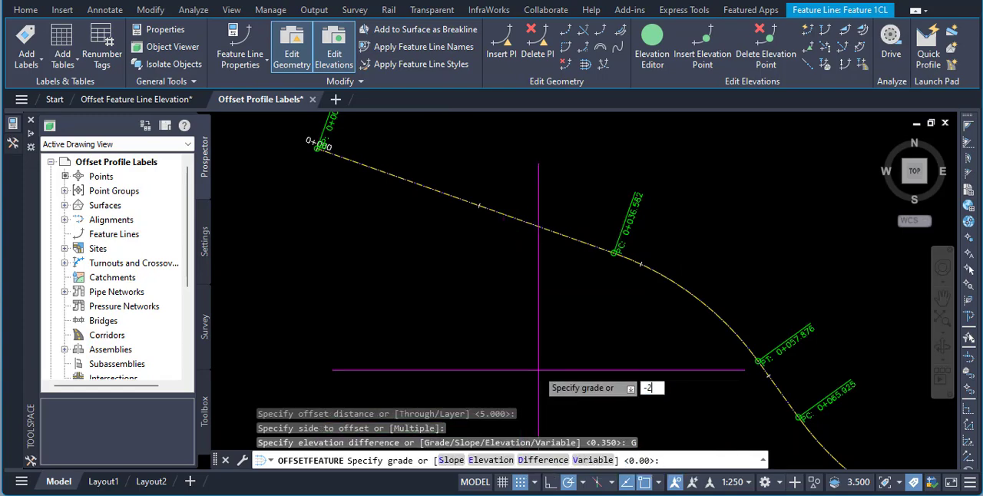
pyautogui.press('Return')
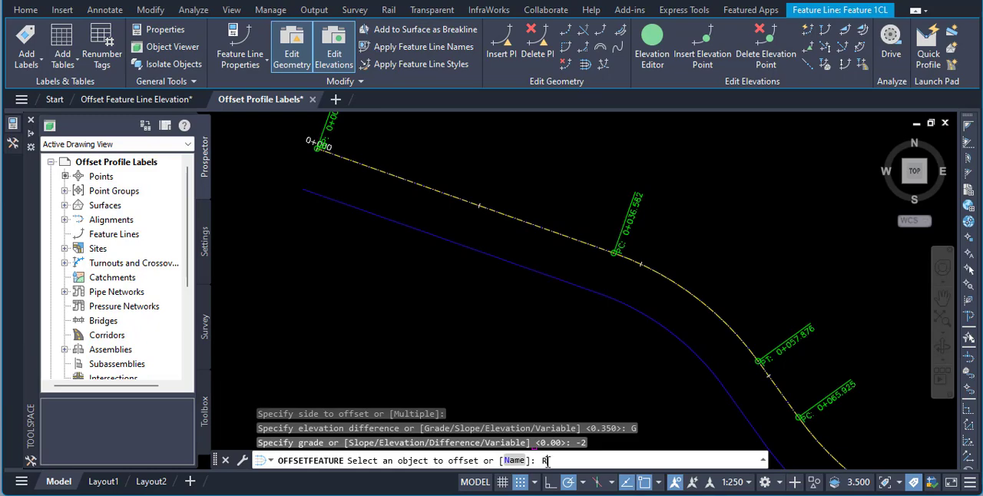
pyautogui.press('Return')
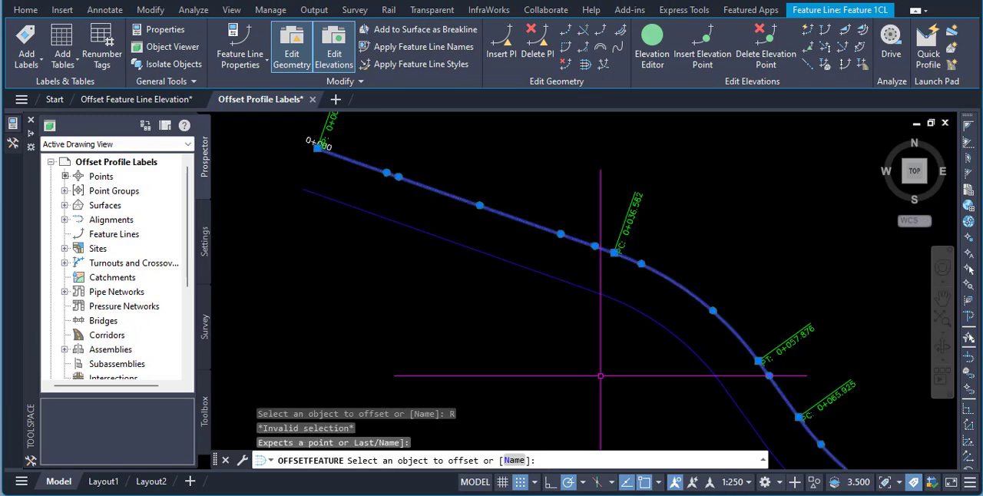
pyautogui.press('Escape')
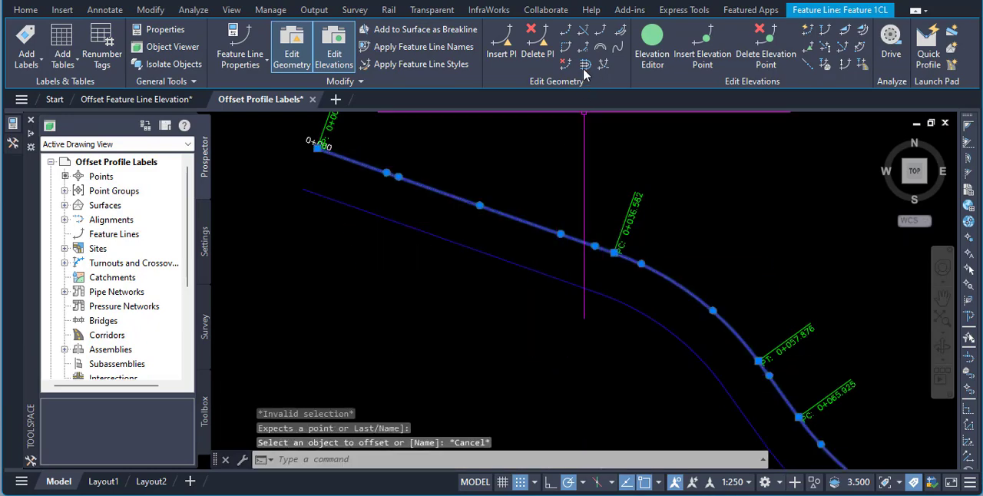
pyautogui.press('Return')
pyautogui.write('-')
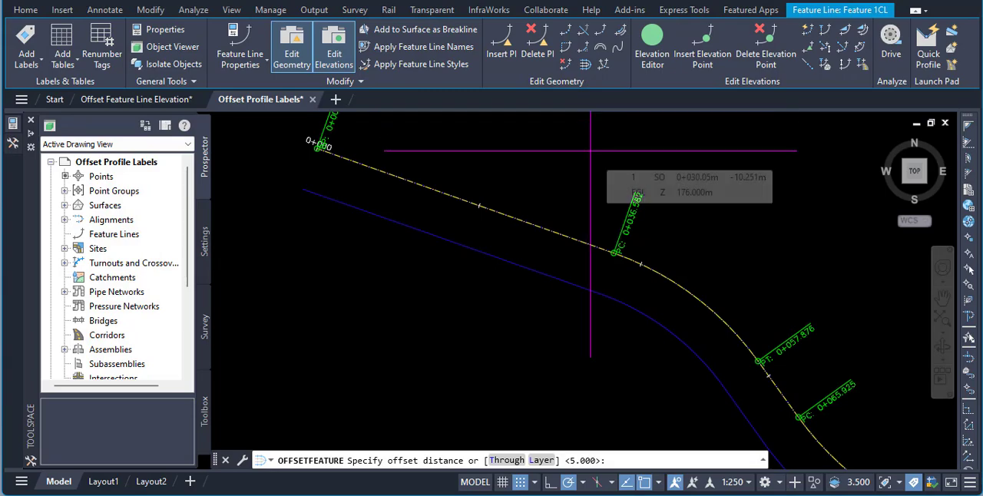
pyautogui.write('5')
pyautogui.press('Return')
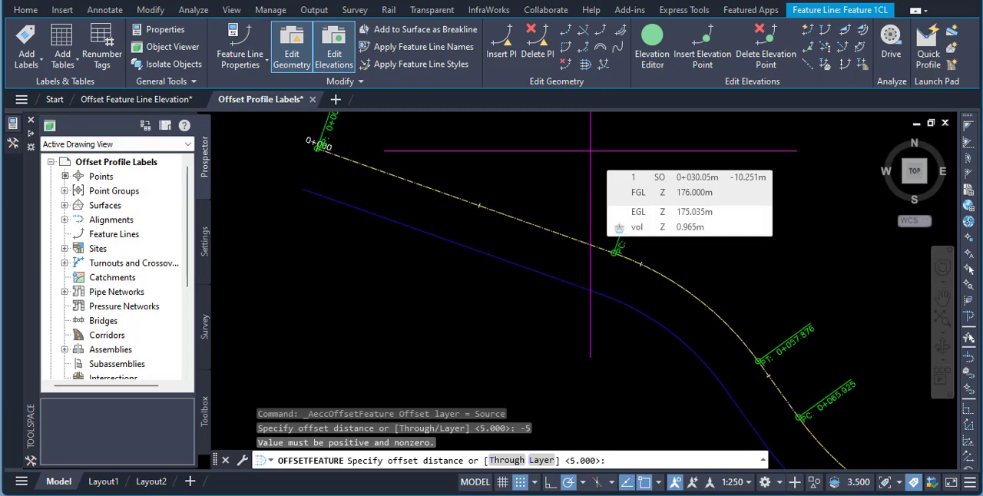
pyautogui.press('Escape')
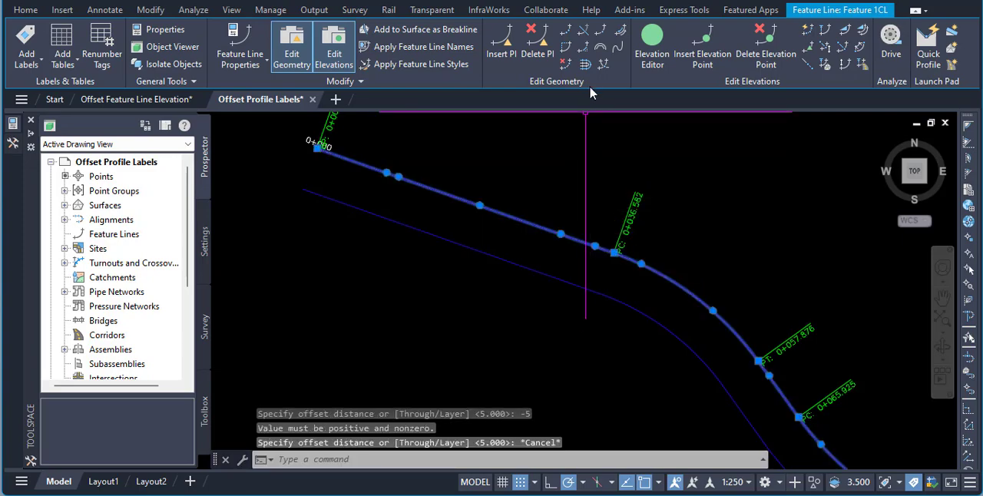
# - Offset the centreline feature line 5 m to its northeast side at a -2 grade and end the offset command
pyautogui.click(585, 66)
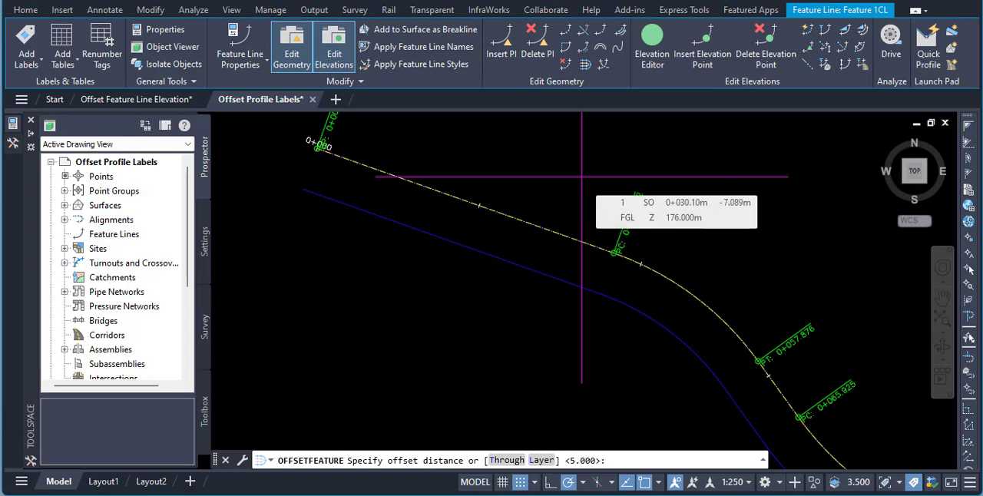
pyautogui.write('5')
pyautogui.press('Return')
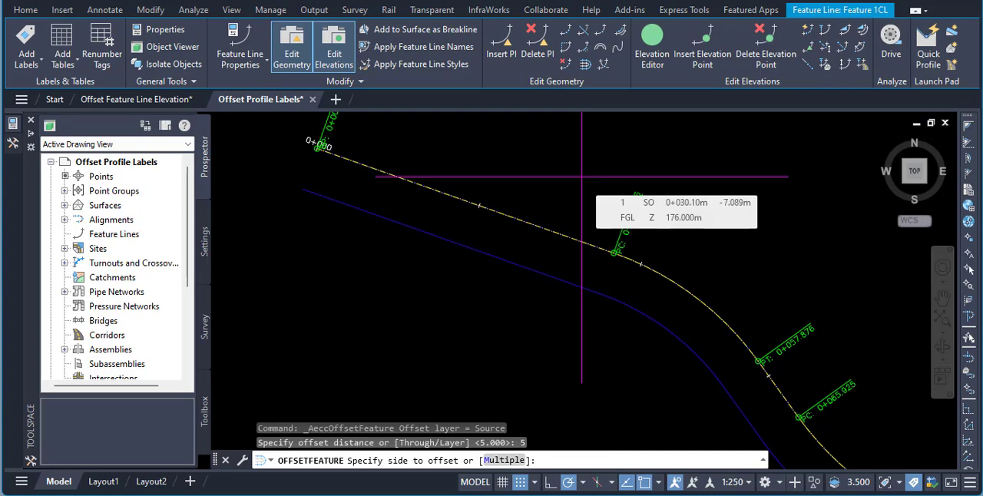
pyautogui.click(586, 168)
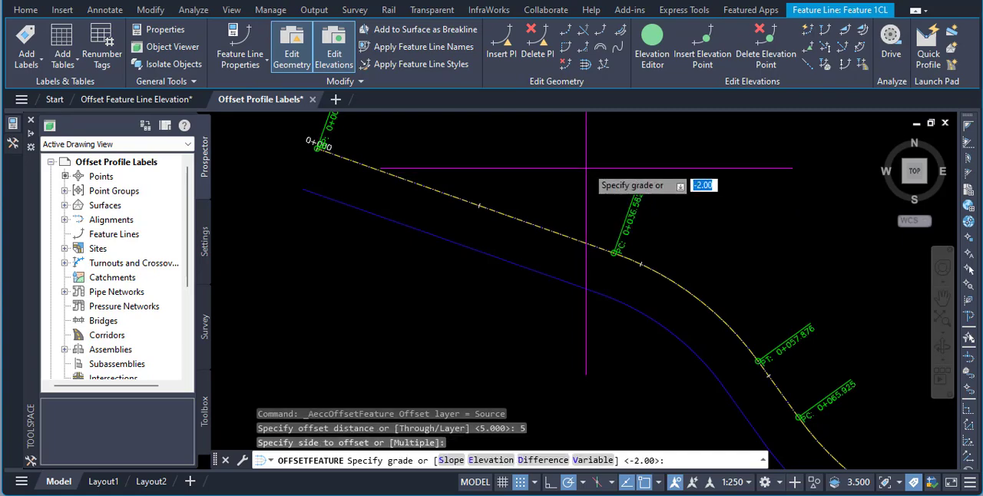
pyautogui.press('Return')
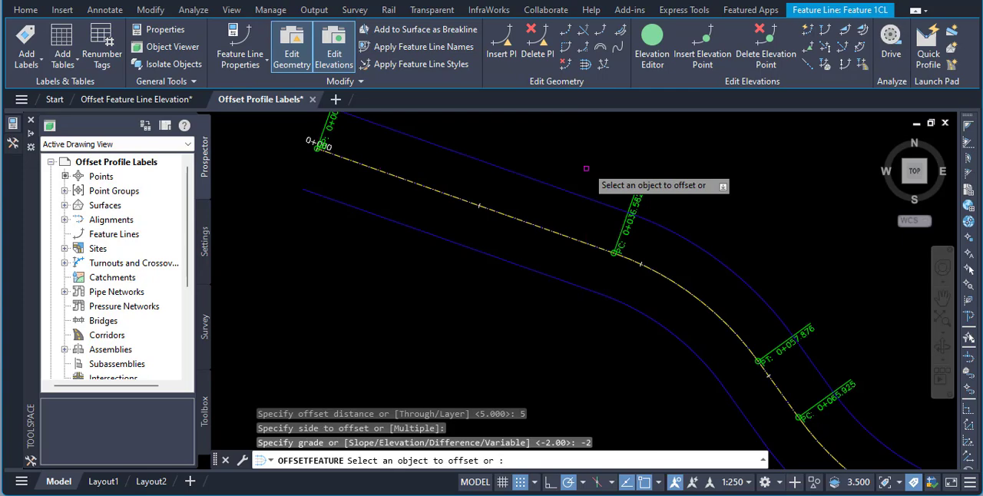
pyautogui.rightClick(586, 168)
pyautogui.click(604, 174)
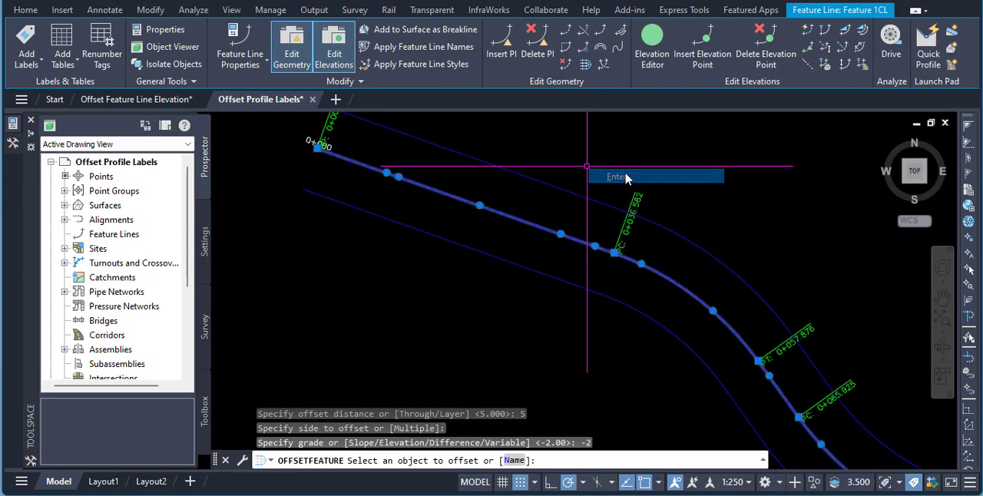
pyautogui.press('Escape')
pyautogui.press('Escape')
# - Examine the elevation points carried over to the two 5 m offset feature lines
pyautogui.click(526, 176)
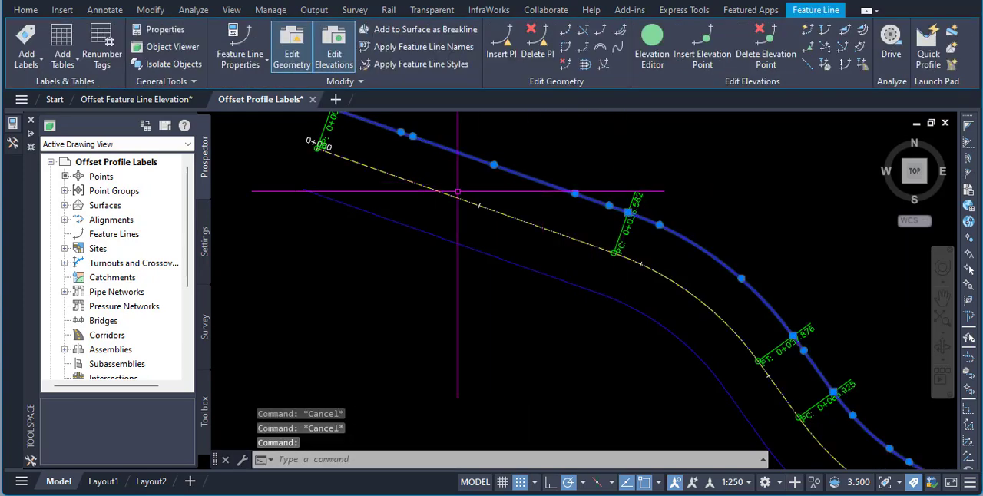
pyautogui.scroll(-2, 411, 189)
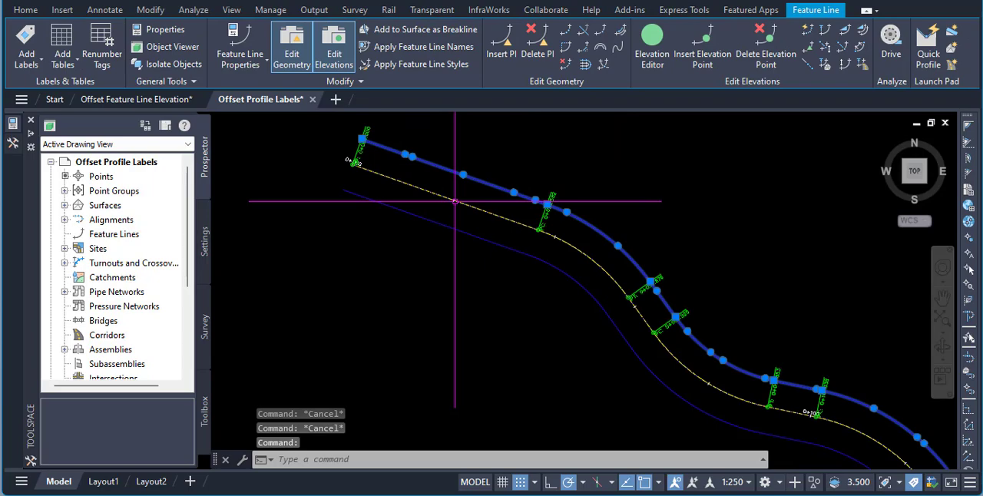
pyautogui.press('Escape')
pyautogui.click(494, 186)
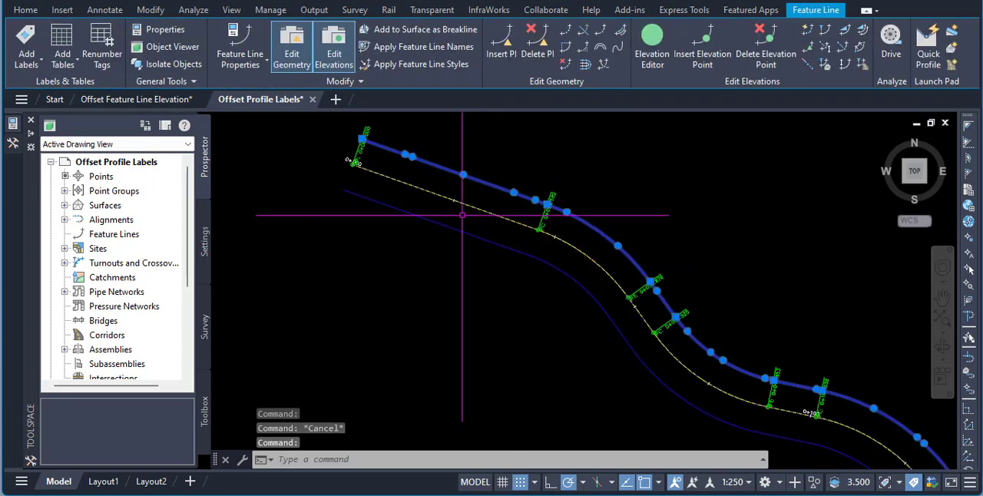
pyautogui.scroll(-2, 395, 222)
pyautogui.press('Escape')
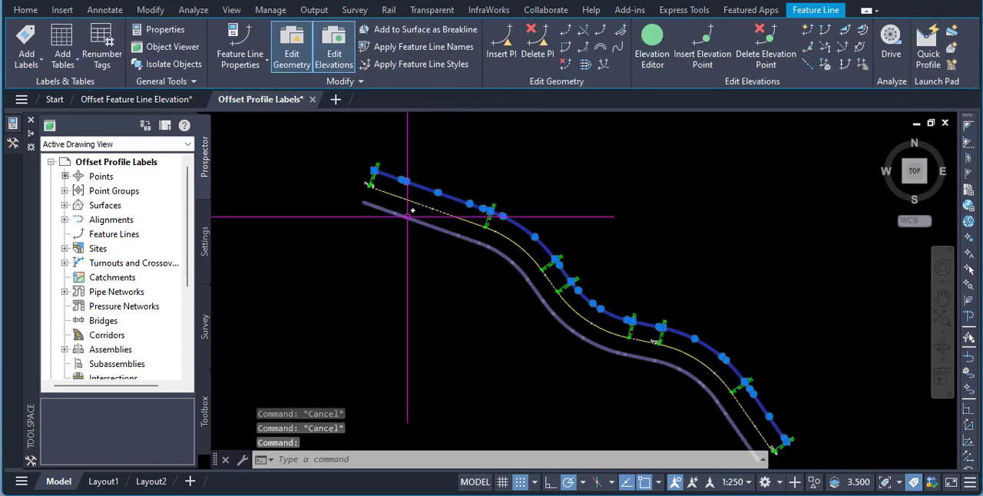
pyautogui.click(417, 215)
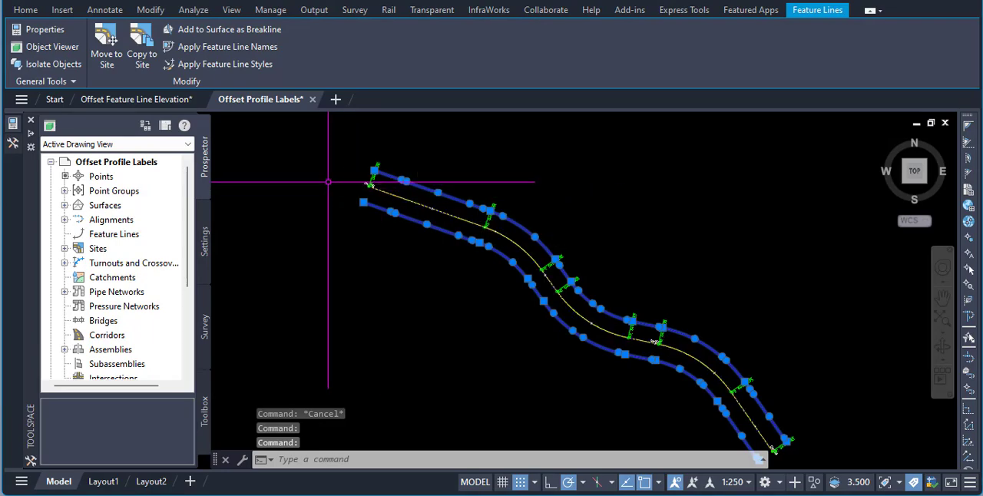
# - Create points automatically on the centreline and both offset feature lines, and check their elevation labels
pyautogui.click(25, 10)
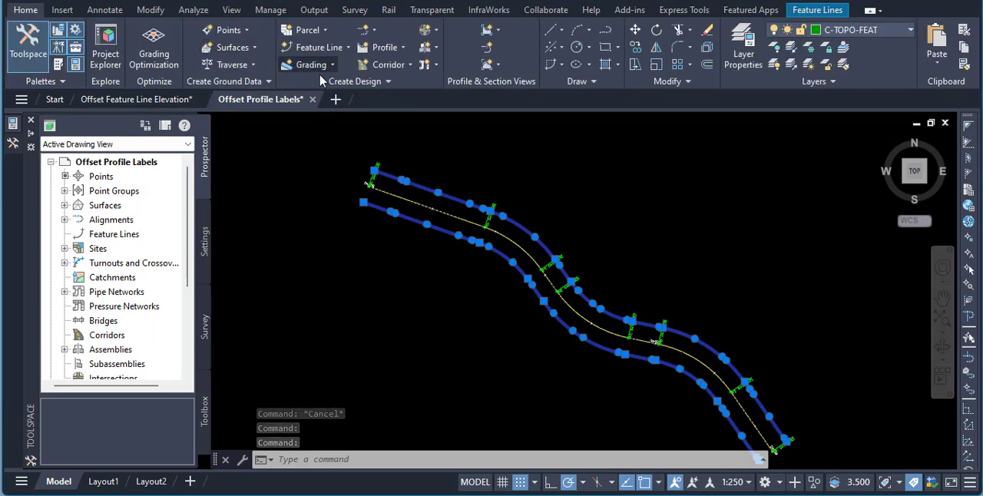
pyautogui.click(228, 30)
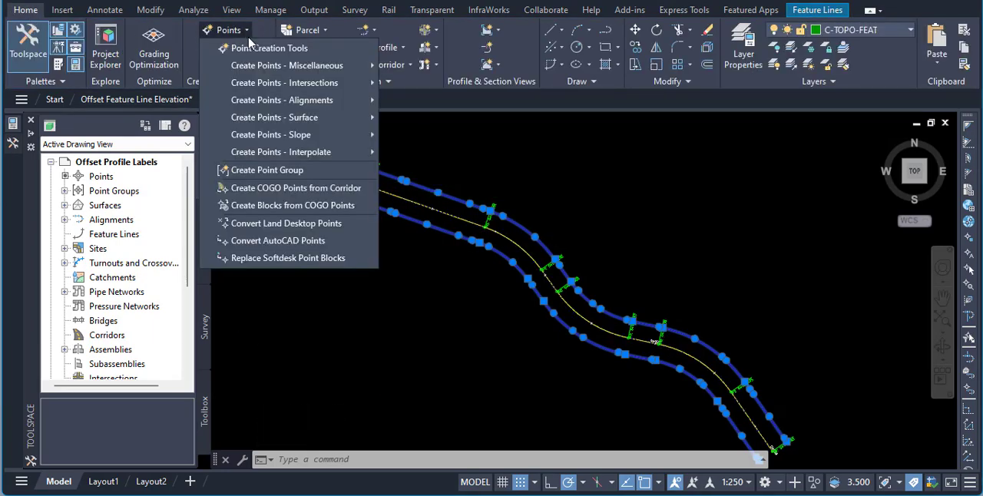
pyautogui.moveTo(263, 68)
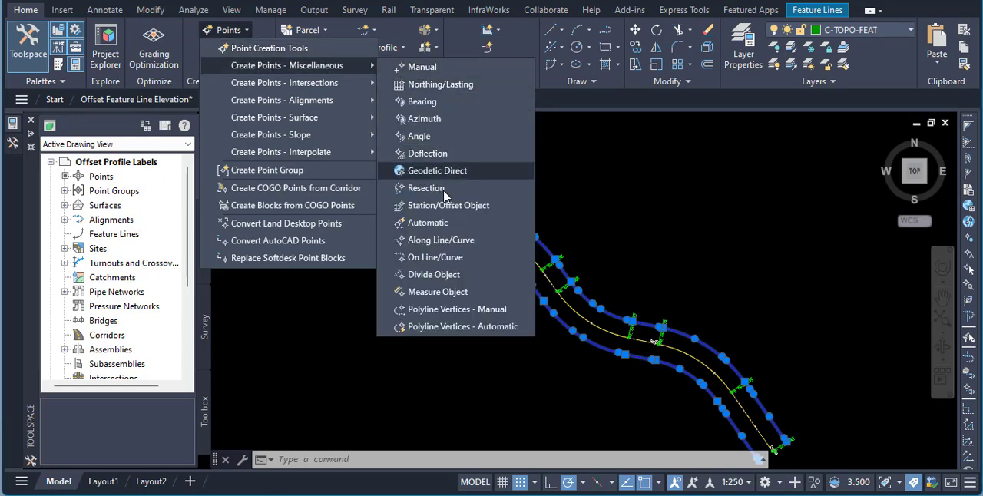
pyautogui.click(427, 223)
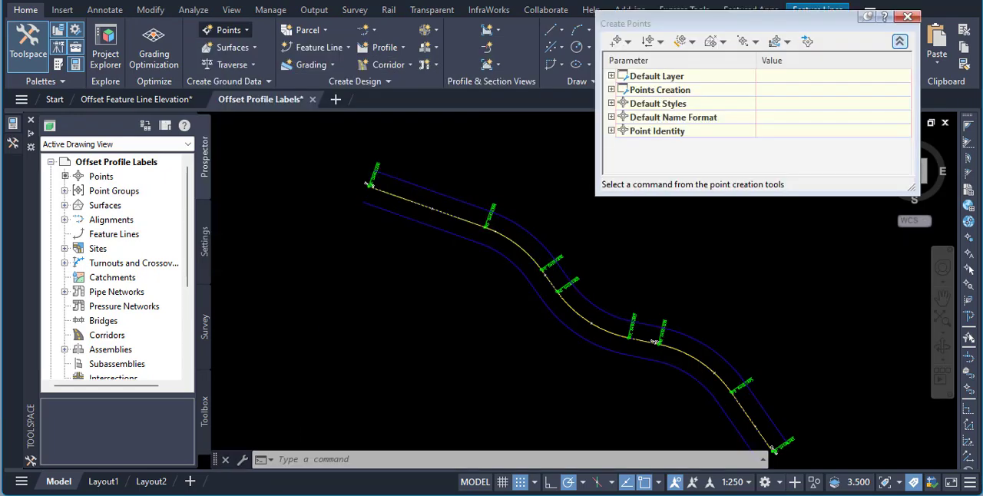
pyautogui.click(457, 219)
pyautogui.click(444, 230)
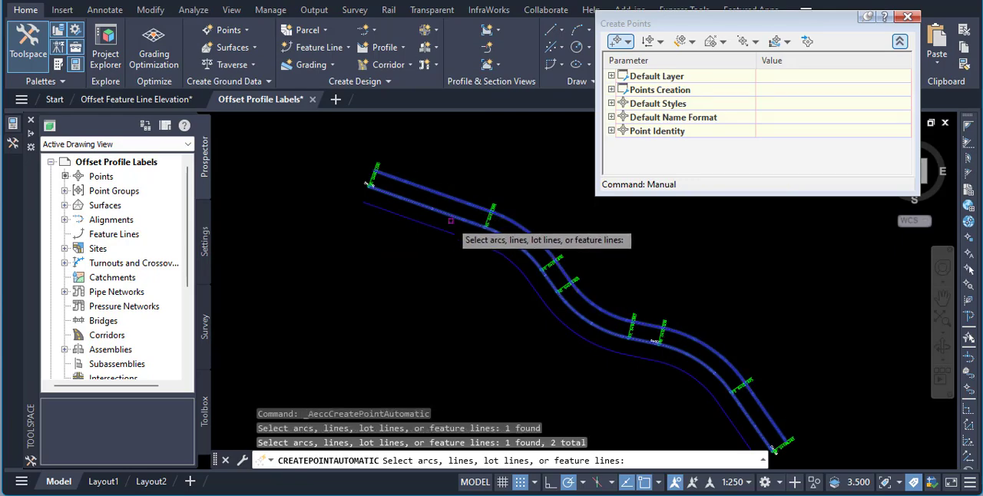
pyautogui.click(468, 196)
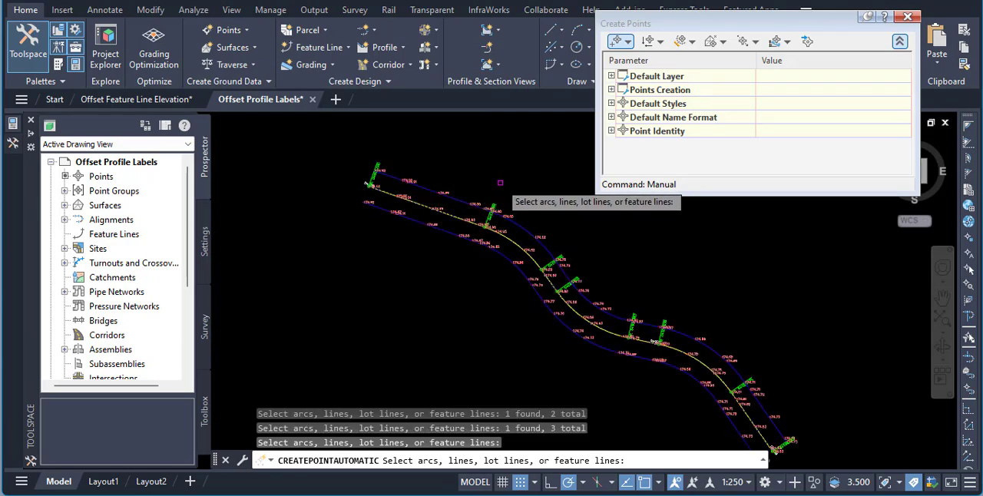
pyautogui.press('Escape')
pyautogui.scroll(5, 518, 215)
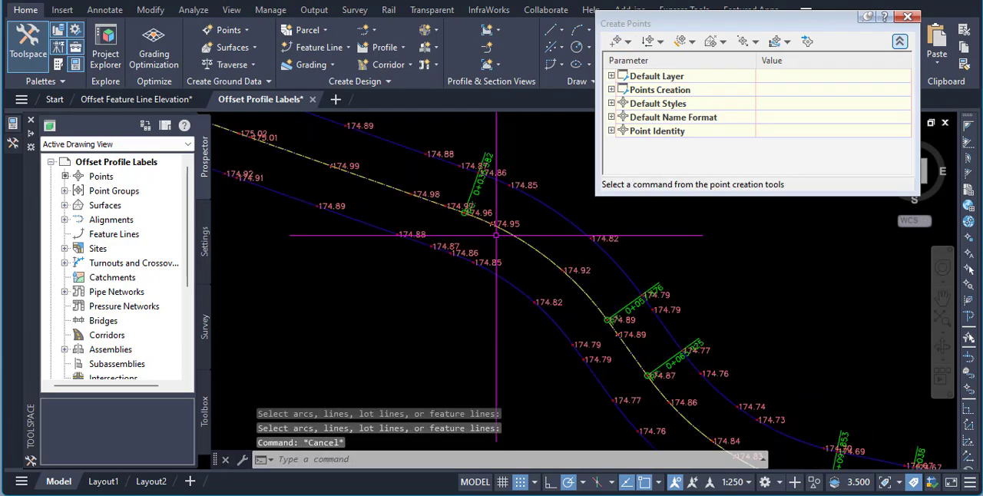
pyautogui.scroll(-8, 520, 210)
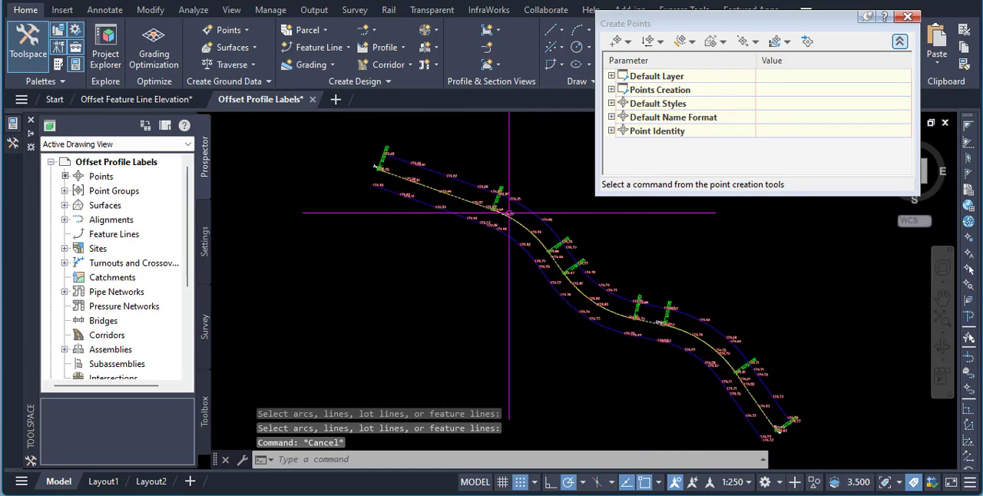
pyautogui.click(488, 47)
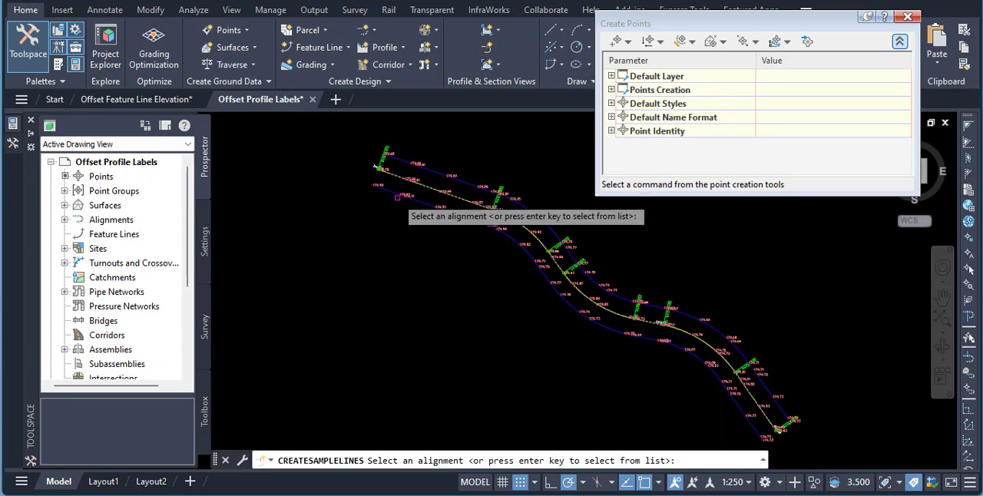
pyautogui.click(437, 198)
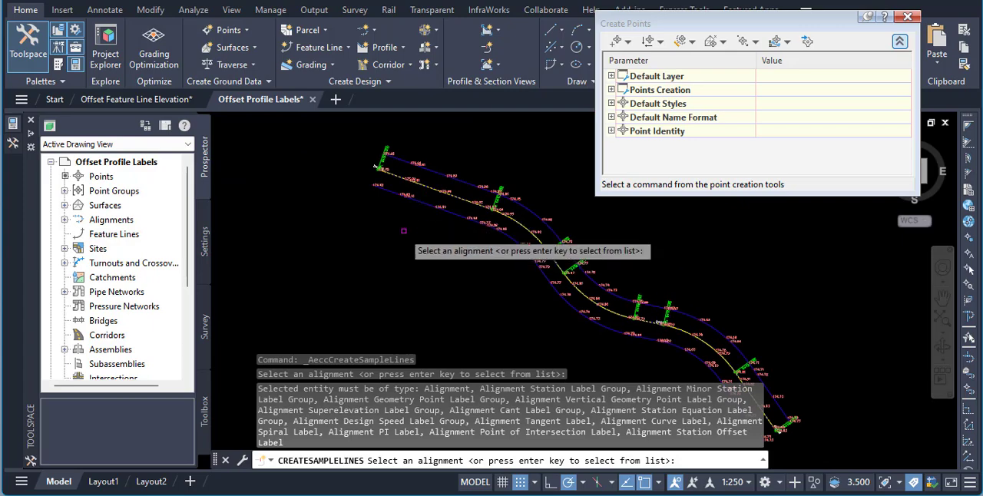
pyautogui.click(434, 191)
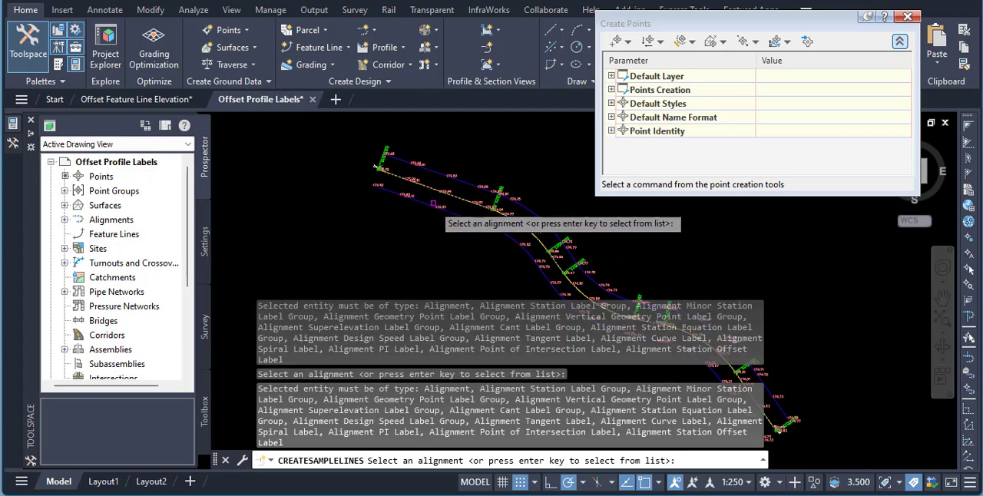
pyautogui.press('Escape')
pyautogui.press('Escape')
pyautogui.press('Escape')
# - Try to end the object isolation in the drawing
pyautogui.click(449, 194)
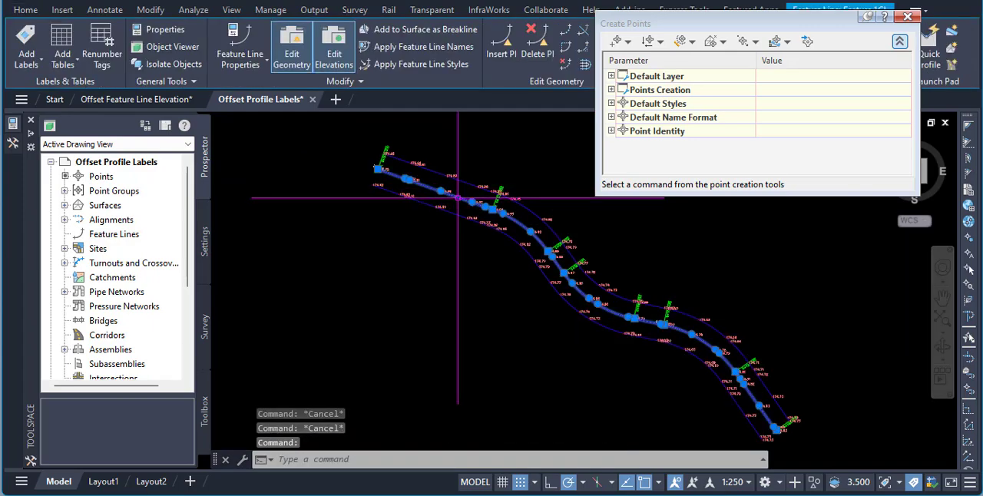
pyautogui.rightClick(458, 197)
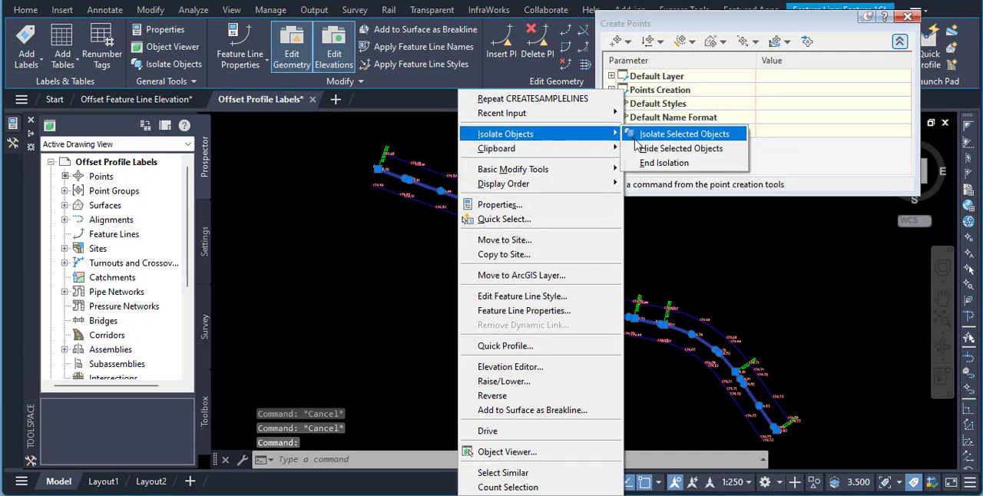
pyautogui.click(427, 132)
pyautogui.rightClick(427, 132)
pyautogui.moveTo(457, 138)
pyautogui.click(634, 163)
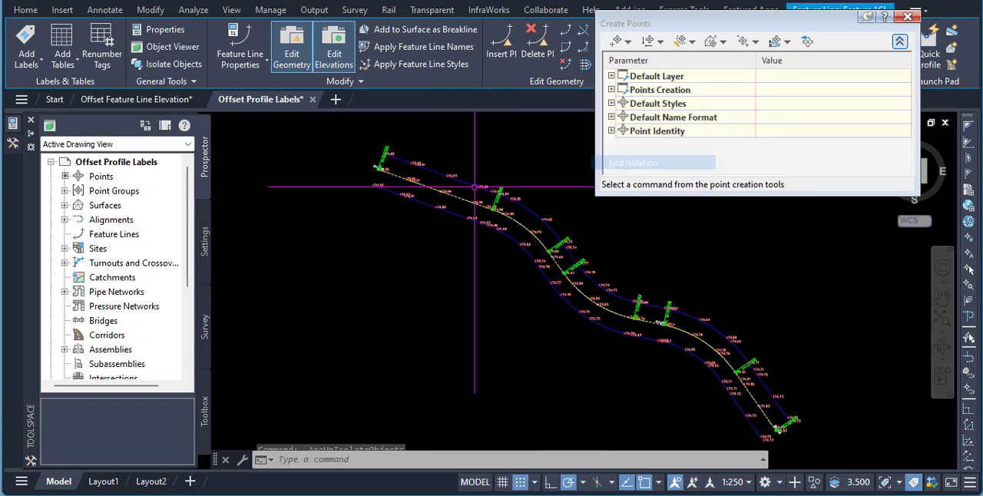
pyautogui.scroll(4, 466, 192)
pyautogui.press('Escape')
# - Hide the centreline feature line that lies over the alignment
pyautogui.click(433, 193)
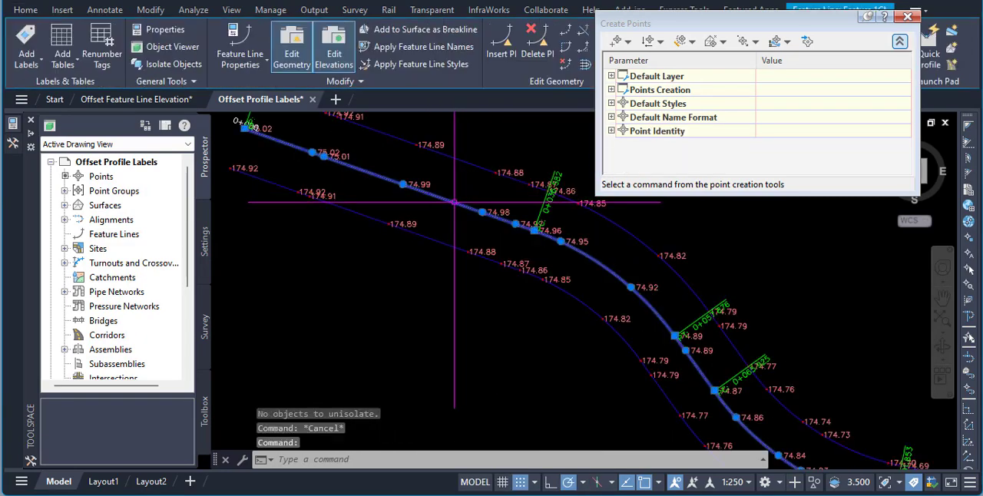
pyautogui.rightClick(439, 205)
pyautogui.moveTo(553, 134)
pyautogui.click(631, 148)
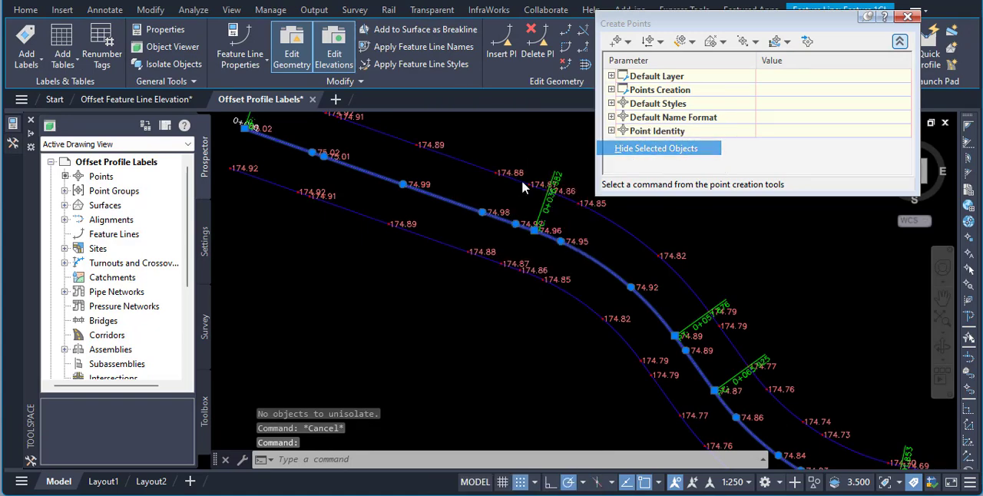
# - Create a sample line group on the centreline alignment with the default name, Basic styles, and EGL and FGL as sampled sources
pyautogui.click(460, 203)
pyautogui.click(25, 9)
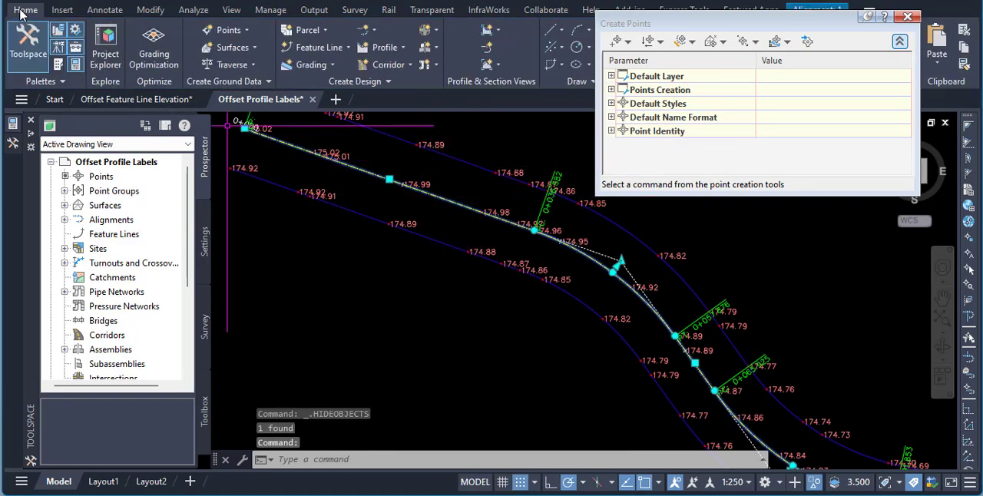
pyautogui.click(488, 49)
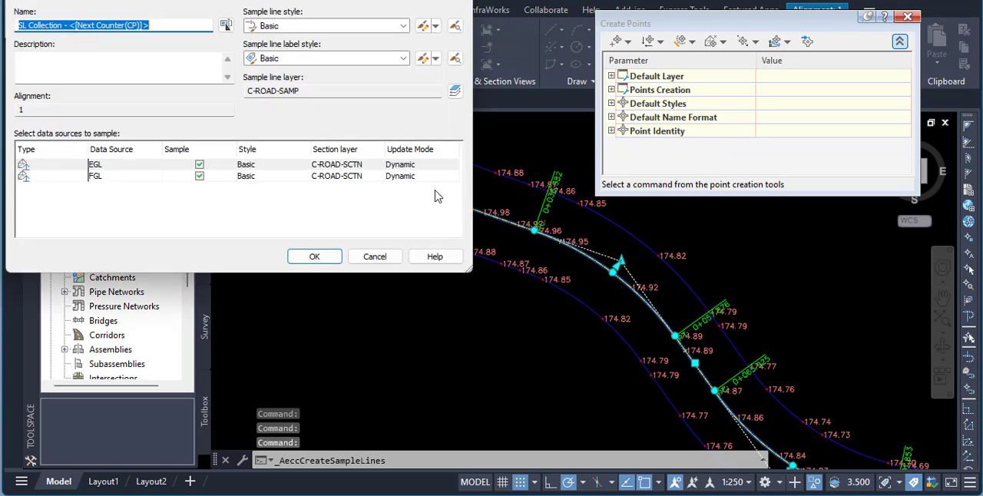
pyautogui.click(315, 256)
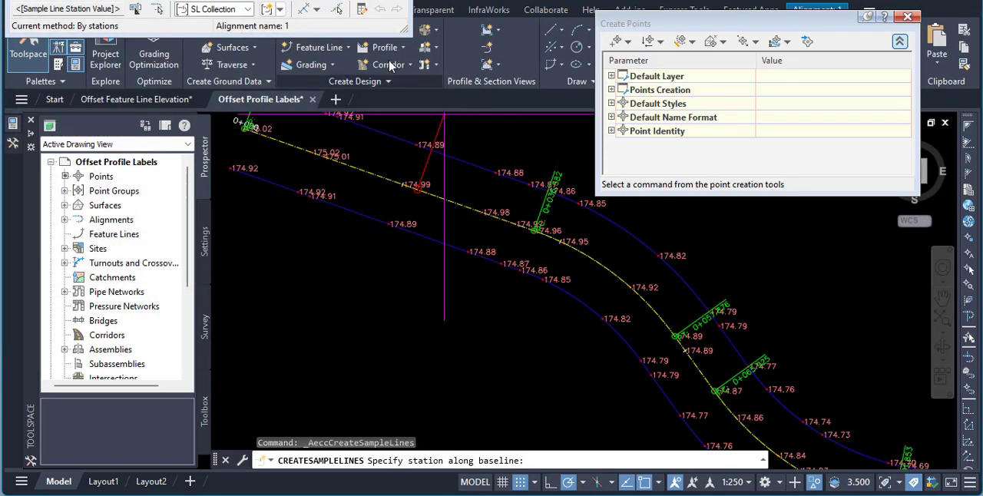
# - Start sample lines over a station range covering the whole alignment, with left and right swath widths of 5 m
pyautogui.click(317, 9)
pyautogui.click(333, 28)
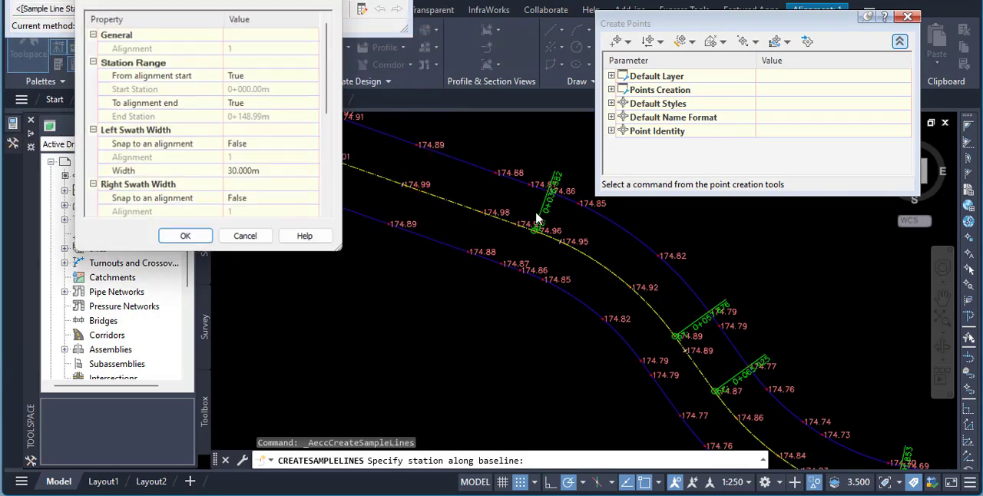
pyautogui.moveTo(340, 243); pyautogui.dragTo(689, 384)
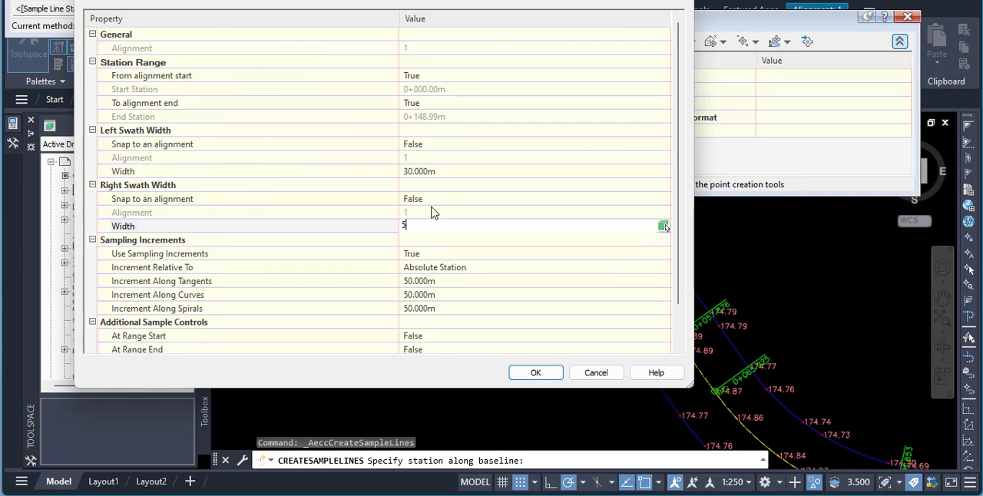
pyautogui.click(427, 171)
pyautogui.write('5')
# - Set the sampling increments along tangents, curves and spirals to 10 m
pyautogui.click(430, 272)
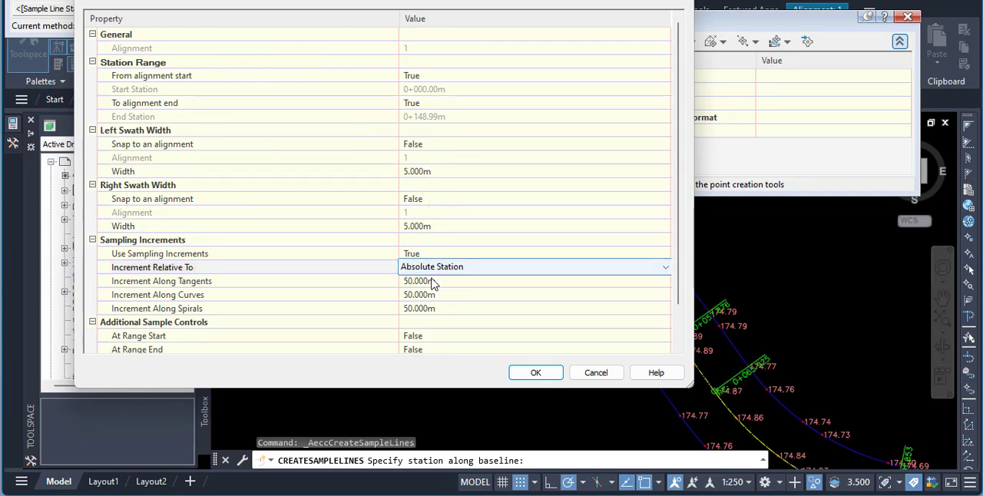
pyautogui.click(447, 281)
pyautogui.click(446, 294)
pyautogui.write('10')
pyautogui.click(457, 307)
pyautogui.write('10')
# - Include samples at the range start and range end, generate the sample lines, and end the sample line command
pyautogui.click(430, 338)
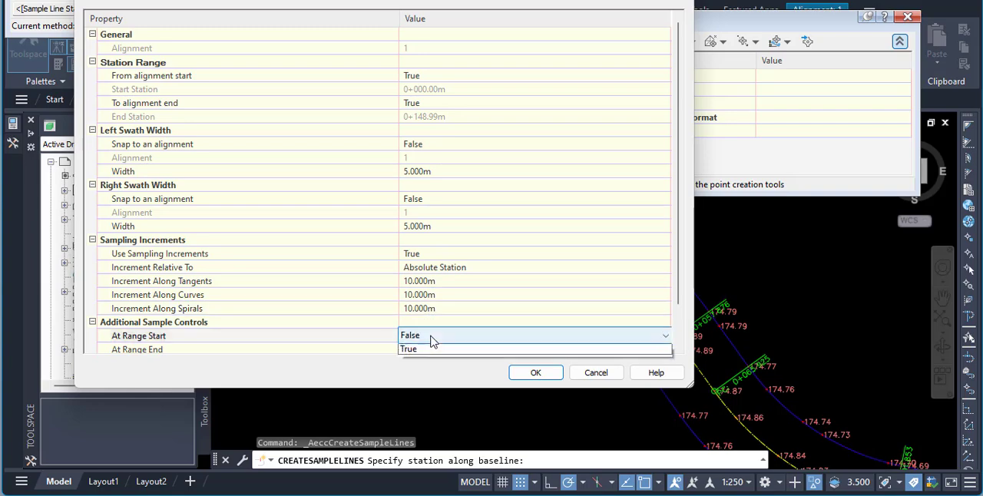
pyautogui.click(425, 361)
pyautogui.click(419, 350)
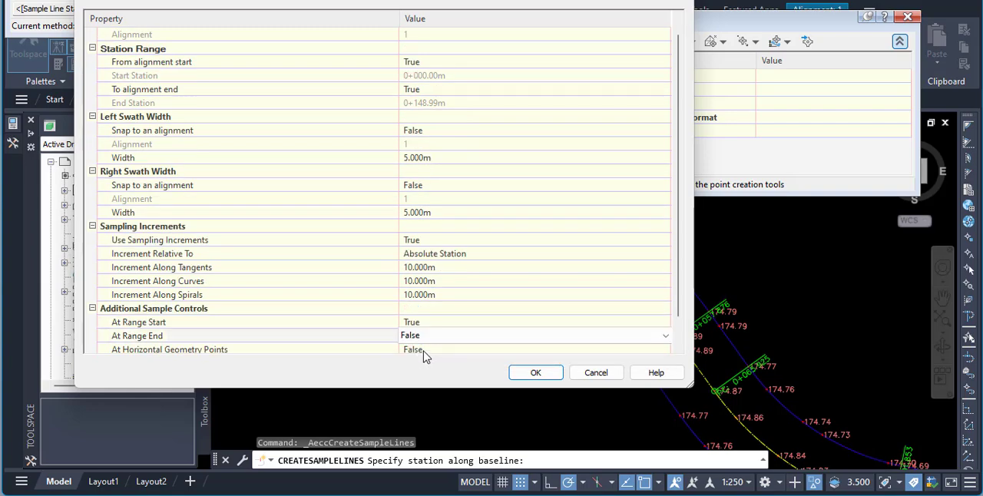
pyautogui.click(424, 355)
pyautogui.click(418, 308)
pyautogui.click(421, 308)
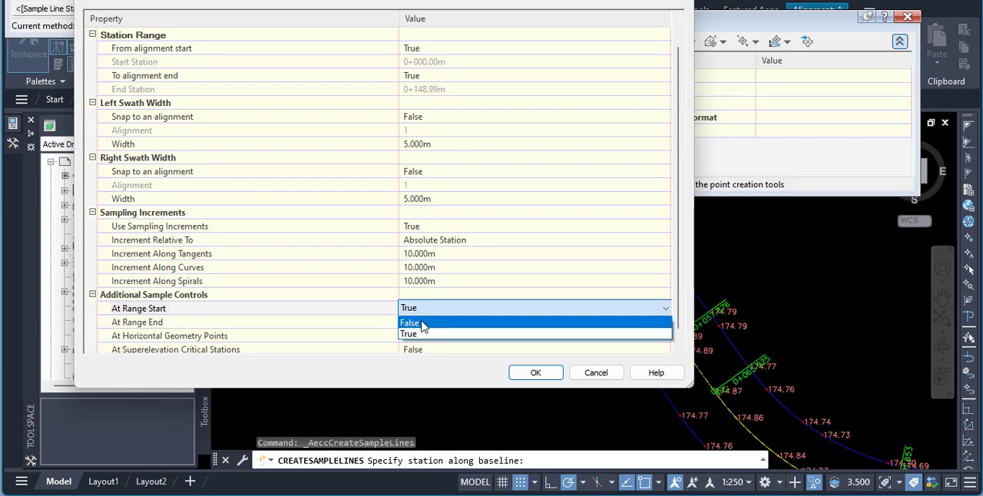
pyautogui.click(419, 333)
pyautogui.click(422, 321)
pyautogui.click(426, 321)
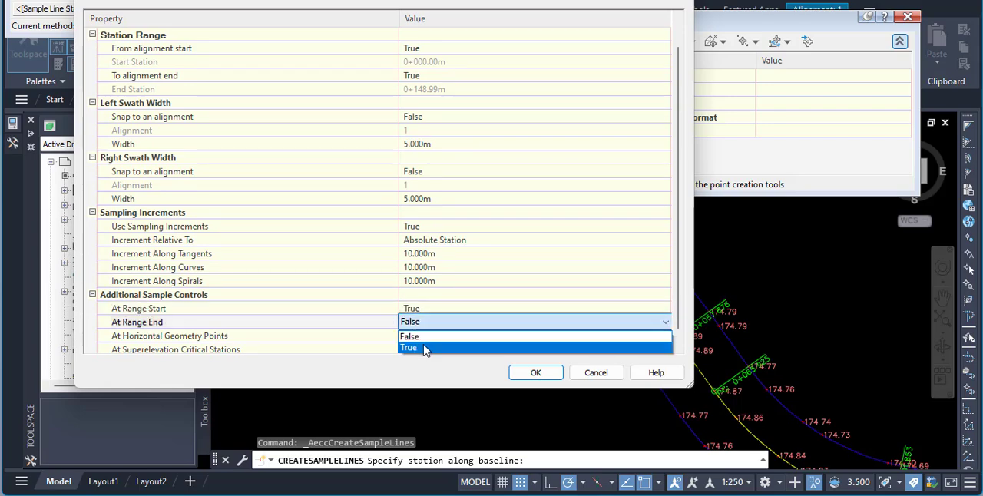
pyautogui.click(425, 349)
pyautogui.click(522, 376)
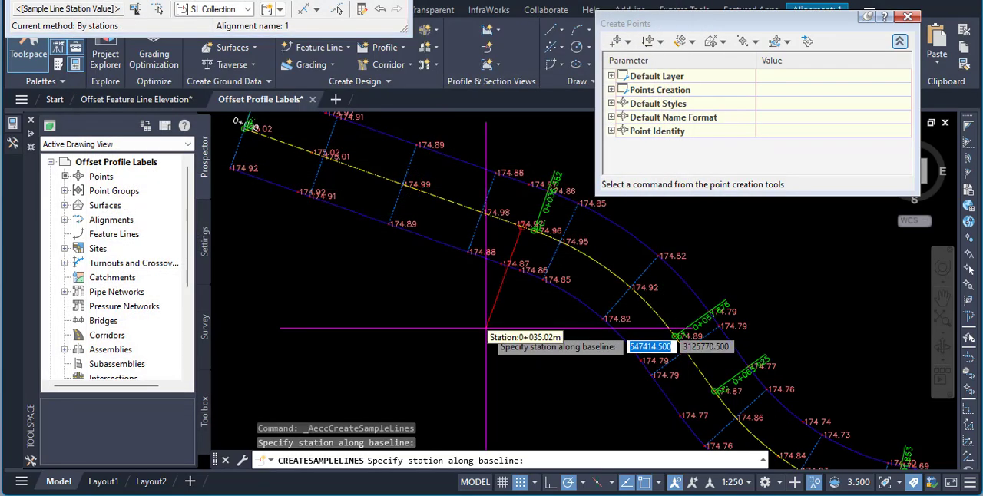
pyautogui.press('Return')
pyautogui.press('Escape')
pyautogui.press('Escape')
# - Examine along the whole road how the sample line ends line up with the elevation points on both offset lines
pyautogui.scroll(10, 388, 223)
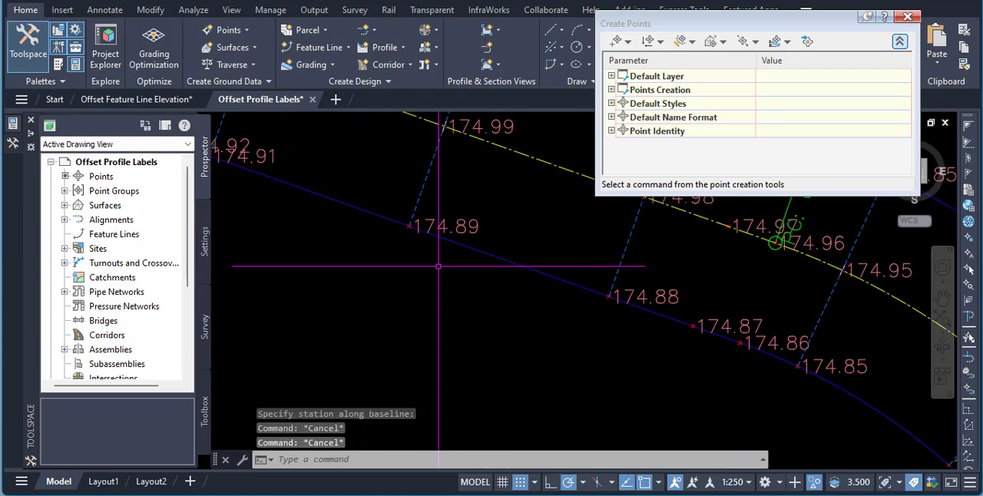
pyautogui.scroll(-4, 284, 198)
pyautogui.scroll(-5, 572, 307)
pyautogui.scroll(4, 572, 307)
pyautogui.scroll(-4, 576, 308)
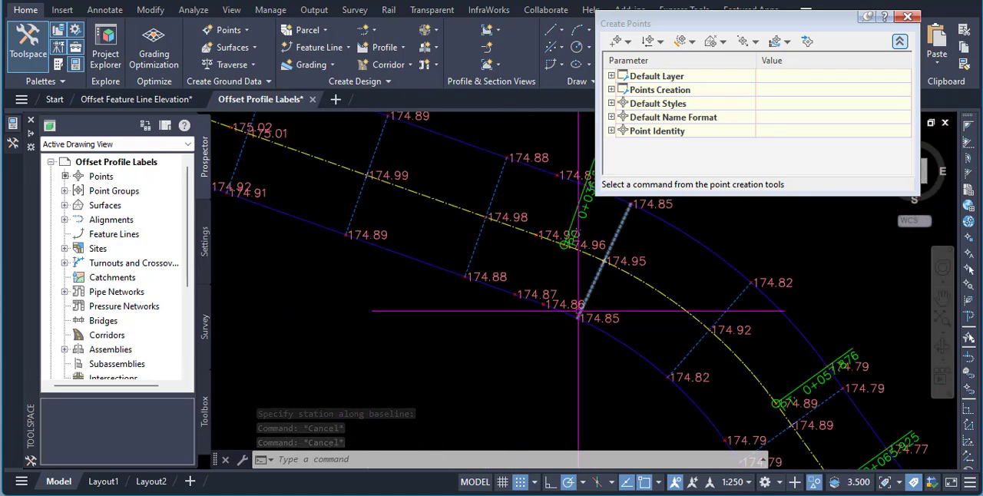
pyautogui.scroll(4, 507, 323)
pyautogui.scroll(-5, 507, 327)
pyautogui.scroll(5, 506, 328)
pyautogui.scroll(-5, 498, 330)
pyautogui.scroll(3, 492, 361)
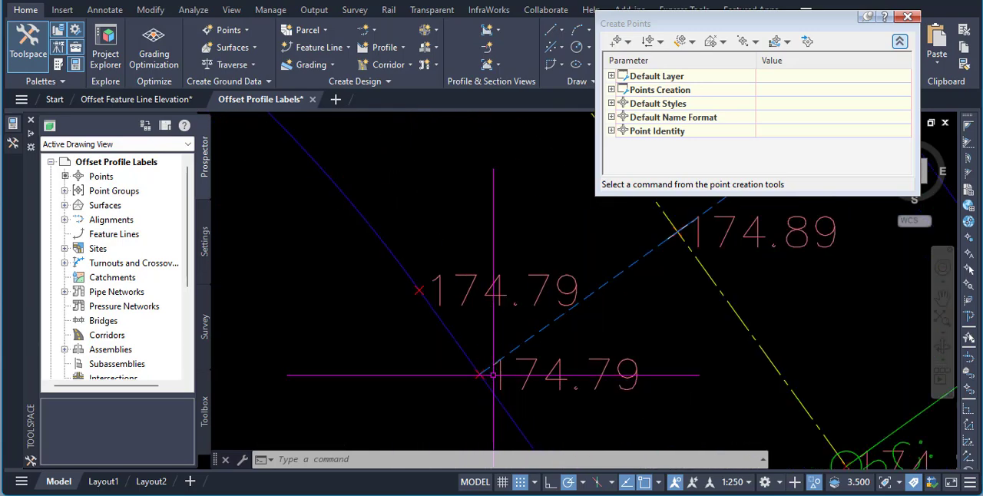
pyautogui.scroll(-3, 460, 346)
pyautogui.scroll(4, 507, 223)
pyautogui.scroll(-2, 484, 202)
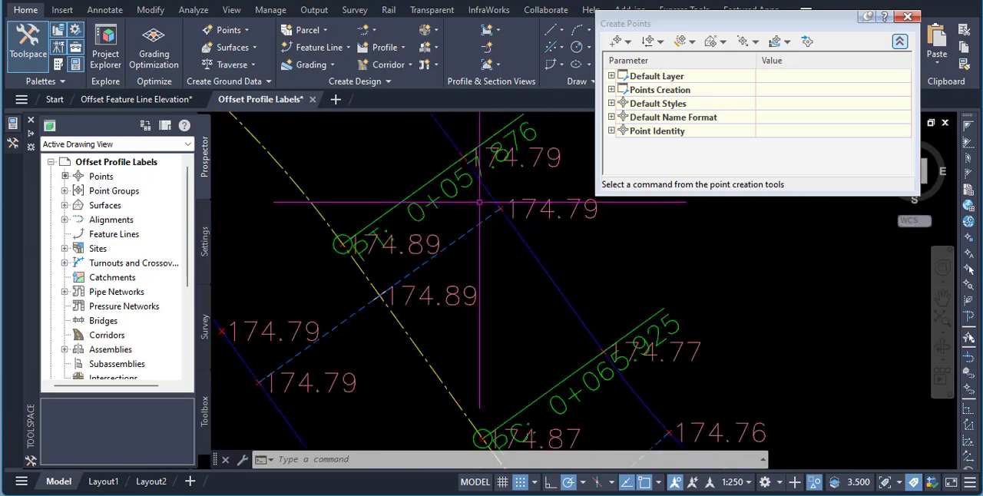
pyautogui.scroll(-3, 484, 202)
pyautogui.moveTo(596, 335); pyautogui.dragTo(565, 242, button='middle')
pyautogui.scroll(-4, 524, 261)
pyautogui.scroll(6, 567, 280)
pyautogui.scroll(-2, 576, 233)
pyautogui.scroll(-1, 507, 322)
pyautogui.scroll(5, 492, 328)
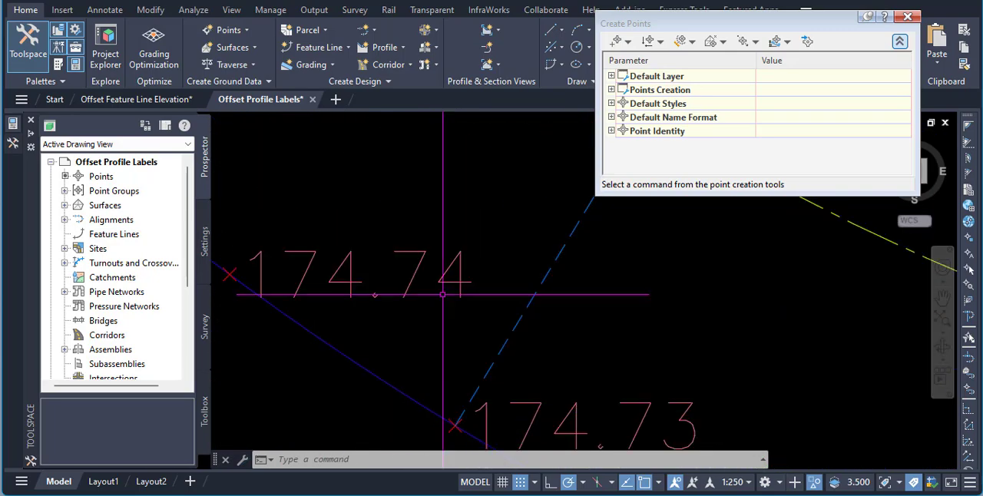
pyautogui.scroll(-6, 492, 328)
pyautogui.scroll(-5, 751, 385)
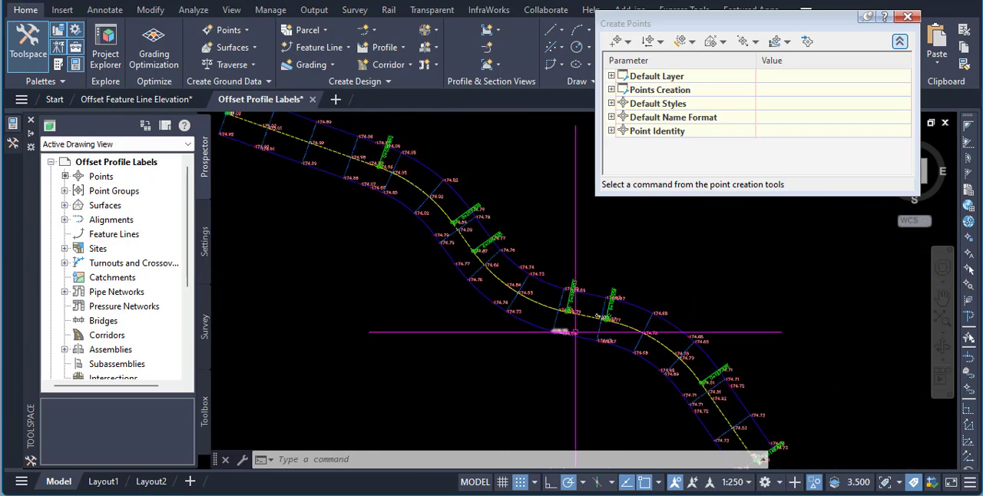
pyautogui.moveTo(645, 392)
pyautogui.mouseDown(button='middle')
pyautogui.moveTo(610, 346)
pyautogui.moveTo(611, 367)
pyautogui.mouseUp(button='middle')
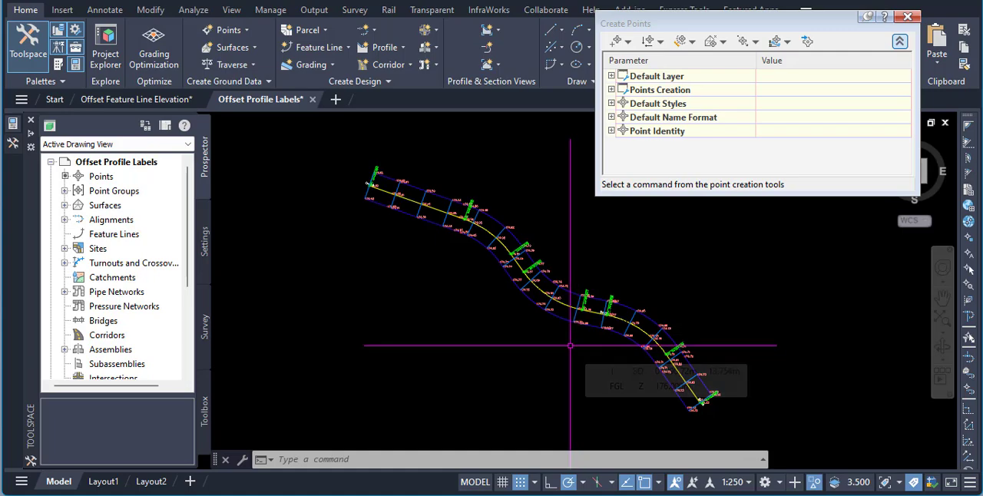
pyautogui.scroll(2, 646, 406)
pyautogui.scroll(-2, 679, 398)
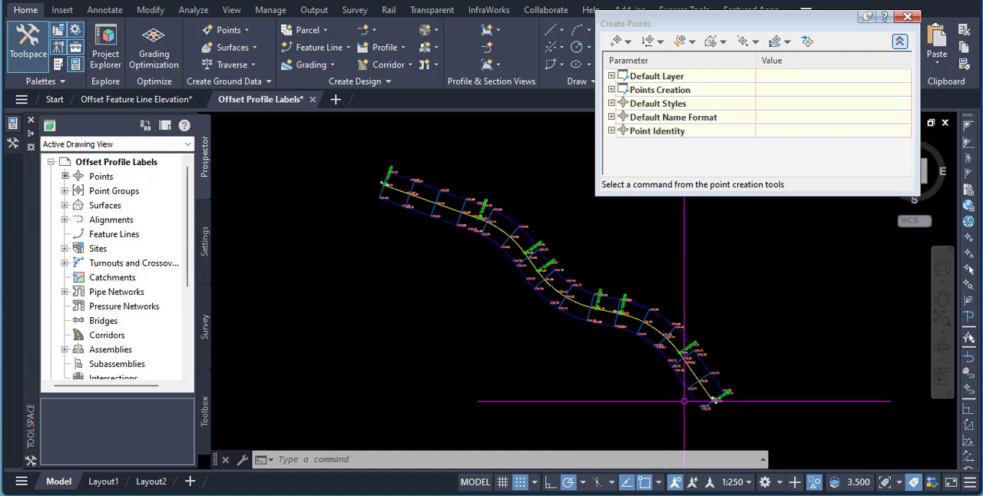